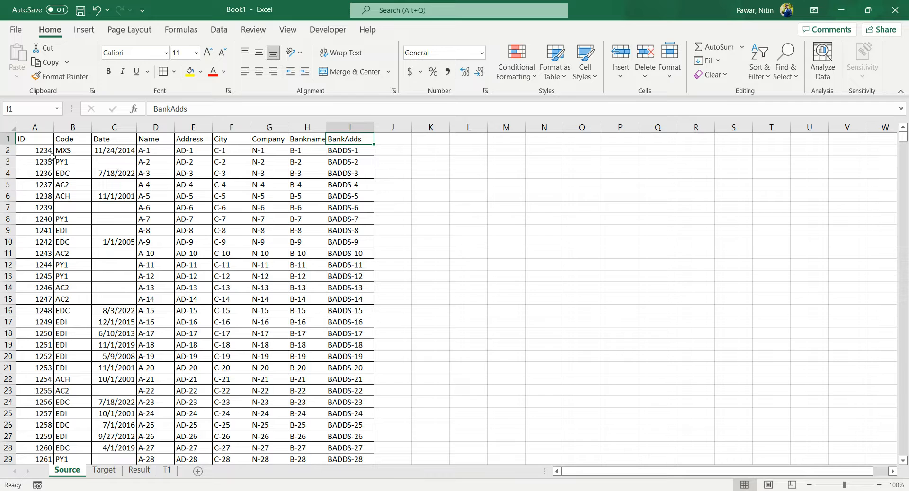
- Look over the data on the Source and Target sheets, returning to the first rows of Target
left_click(44, 142)
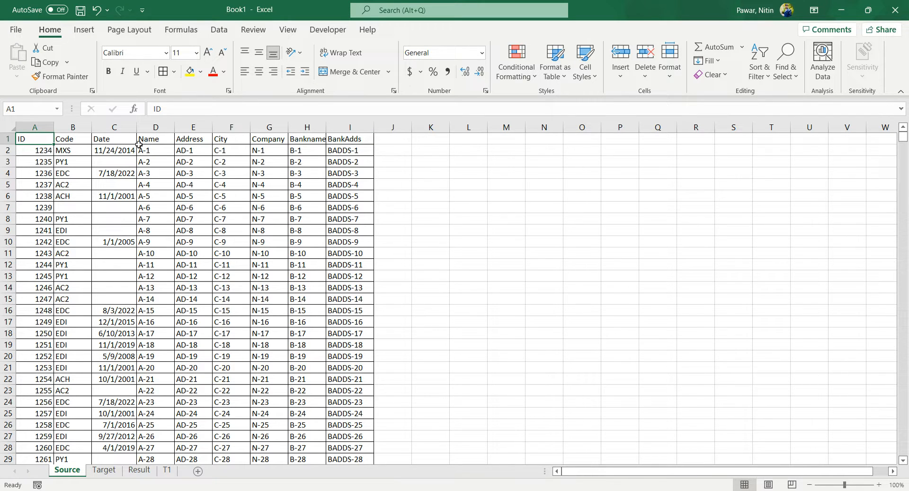
left_click(105, 471)
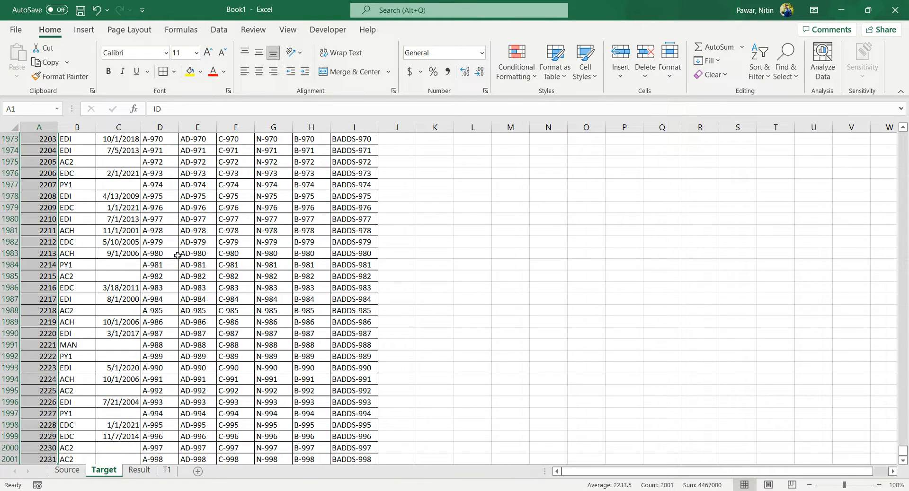
scroll(105, 179, "up", 5)
scroll(105, 179, "up", 5)
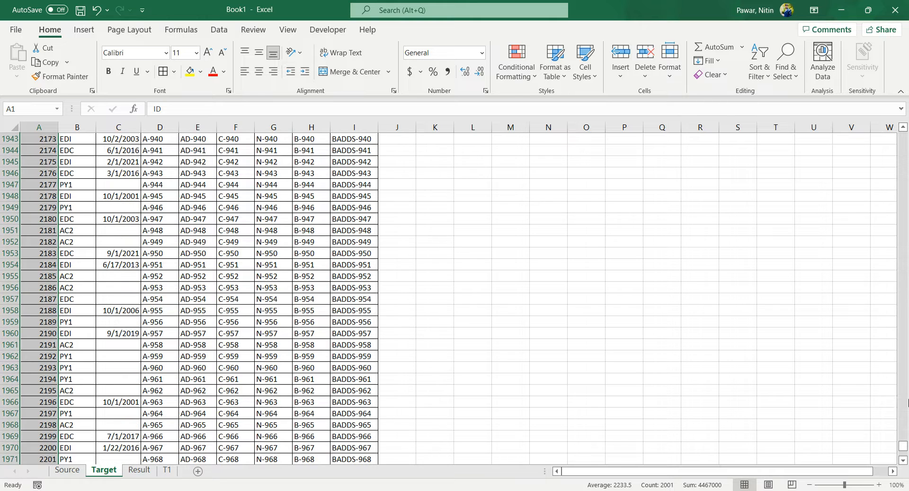
left_click_drag(903, 447, 903, 137)
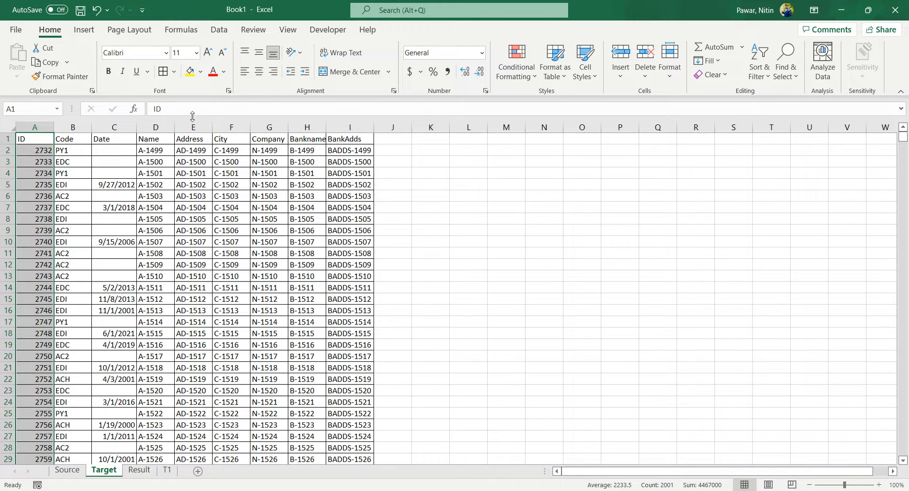
- Select the entire data range on the Source sheet, from the ID header to the last row, to check its extent
left_click(67, 470)
left_click(42, 151)
left_click(39, 139)
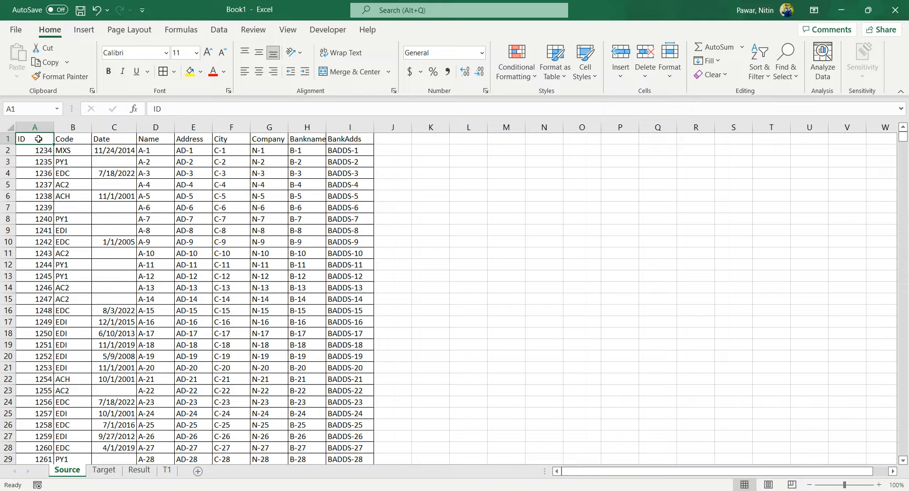
key("ctrl+shift+Right")
key("ctrl+shift+Down")
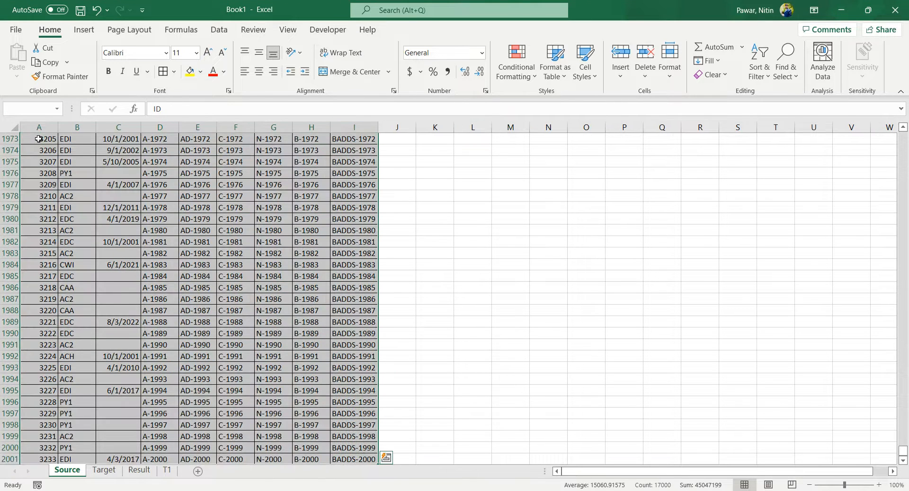
- Select the entire data range on the Target sheet, from the ID header to the last row, to compare its extent
left_click(104, 470)
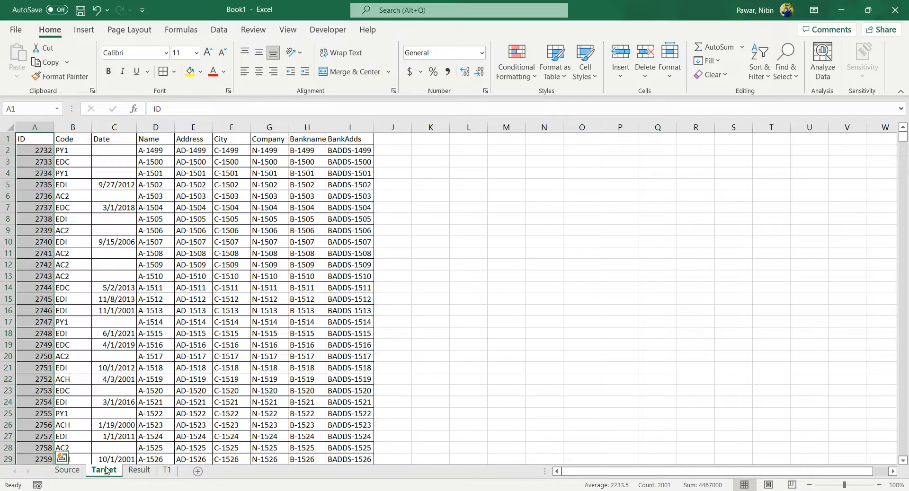
left_click(47, 137)
key("ctrl+shift+Right")
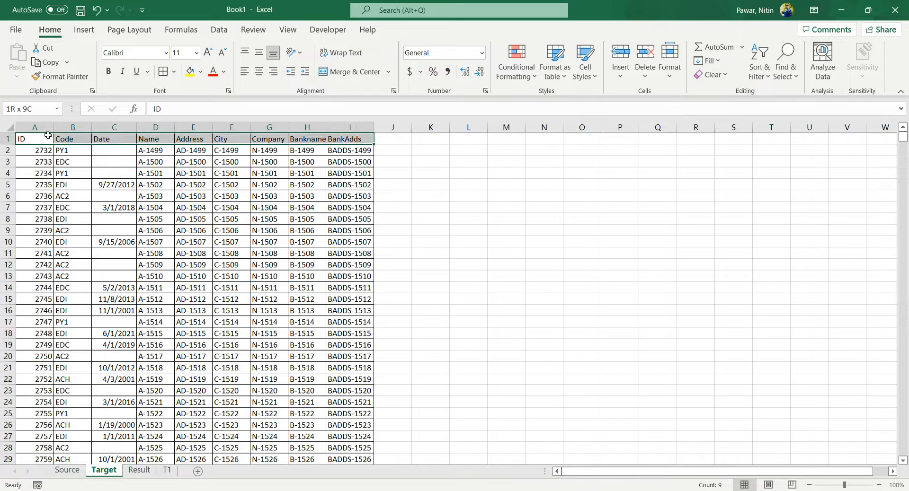
key("ctrl+shift+Down")
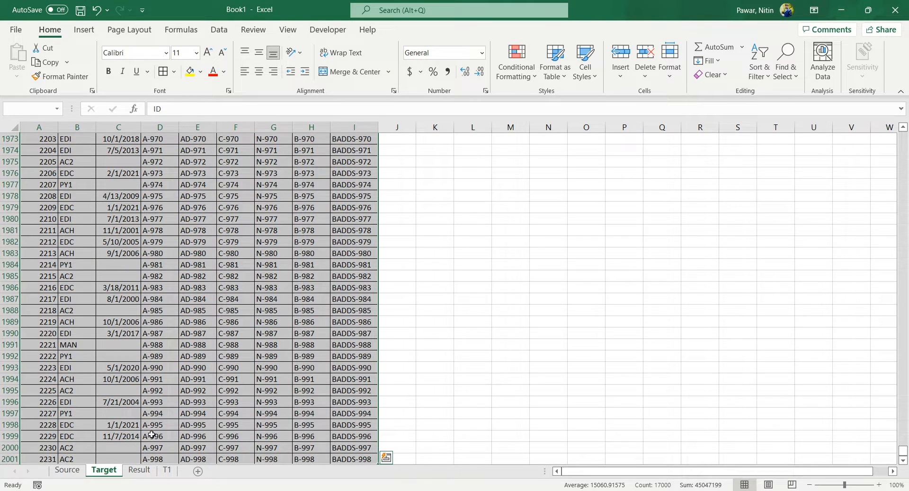
- Return to the start of the Source sheet and examine the first entries of the ID column
left_click(67, 470)
left_click_drag(903, 452, 903, 136)
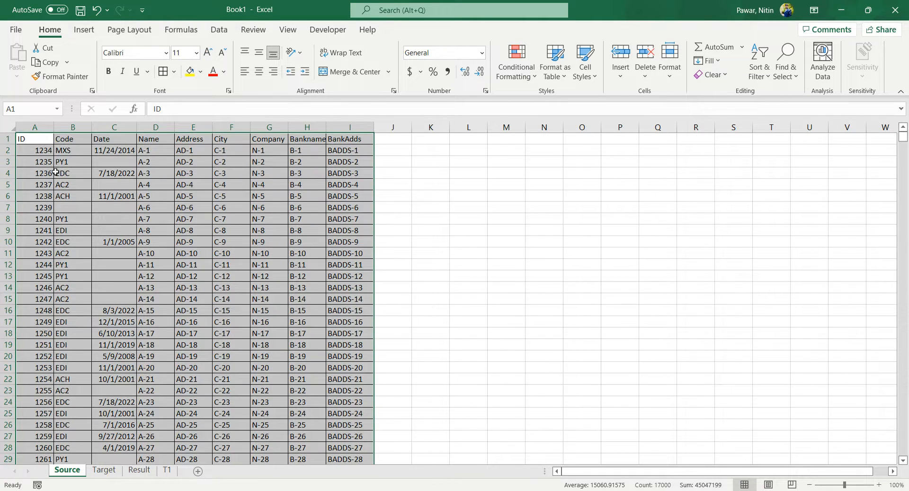
left_click(46, 161)
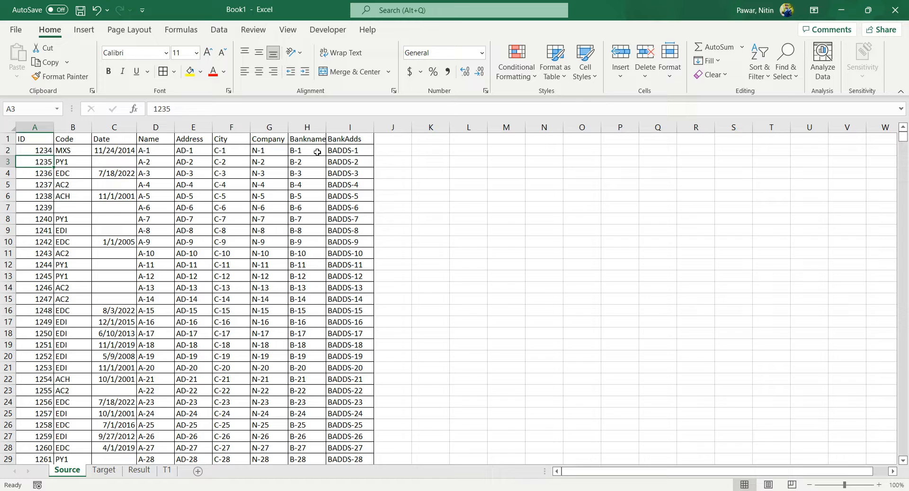
left_click(30, 140)
left_click(36, 151)
left_click(41, 163)
left_click(32, 149)
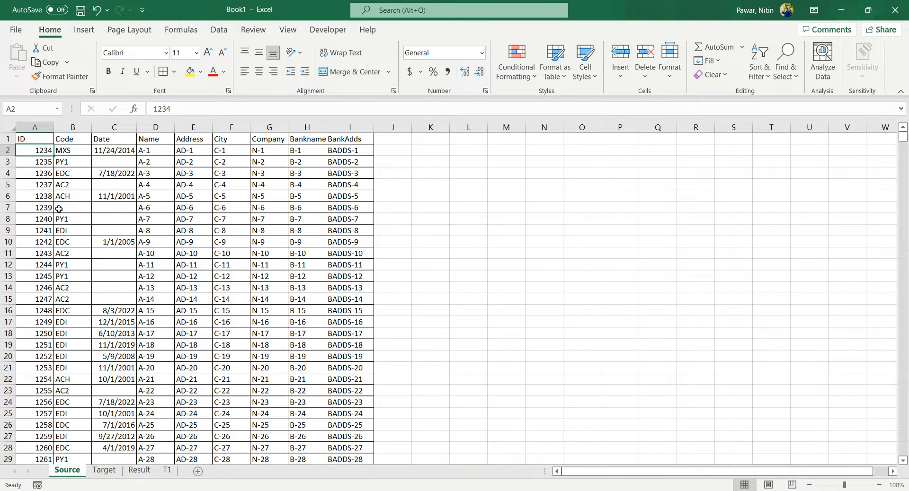
- Sort the whole Source sheet by the ID column on cell values, smallest to largest, keeping the header row
left_click(10, 129)
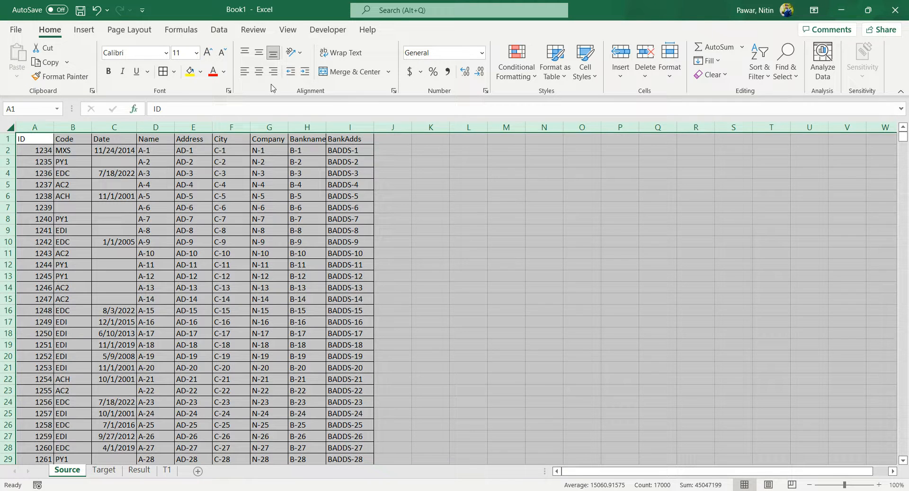
left_click(223, 34)
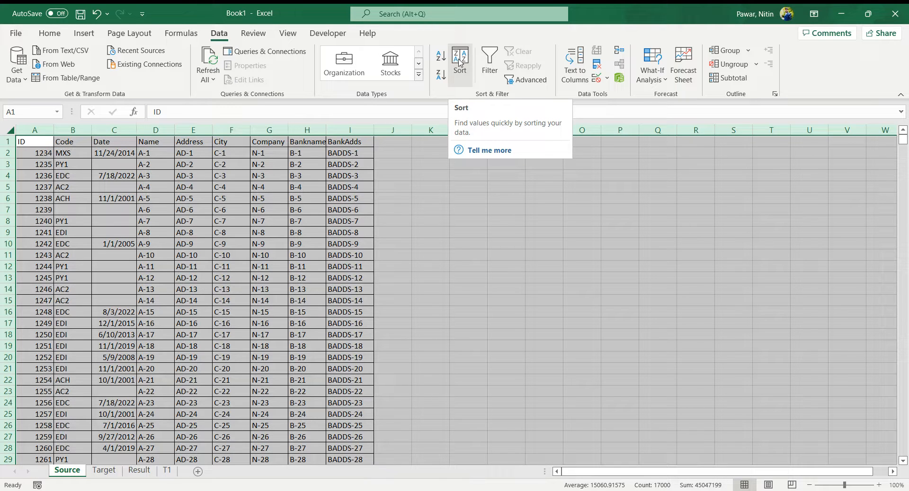
left_click(459, 63)
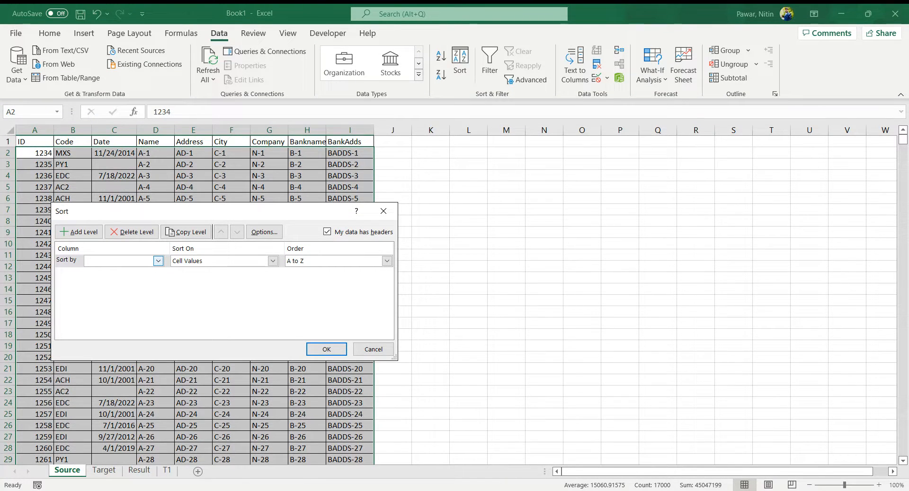
left_click(158, 261)
left_click(108, 271)
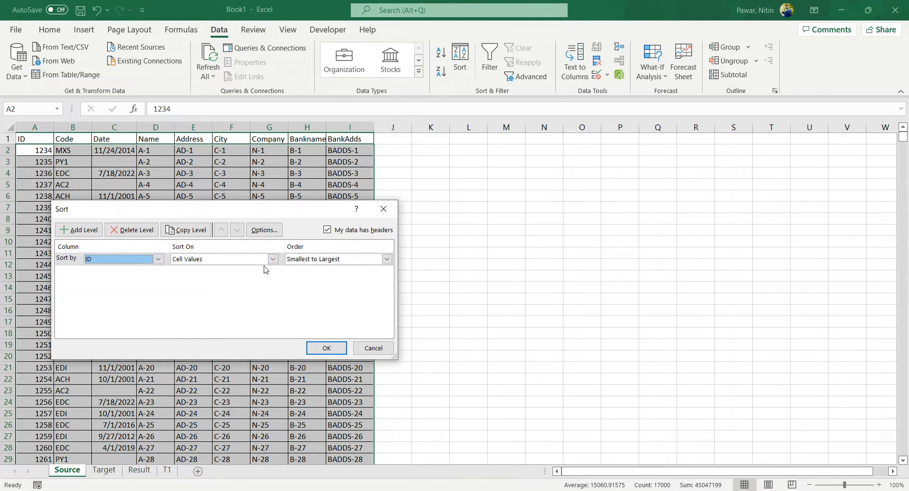
left_click(327, 349)
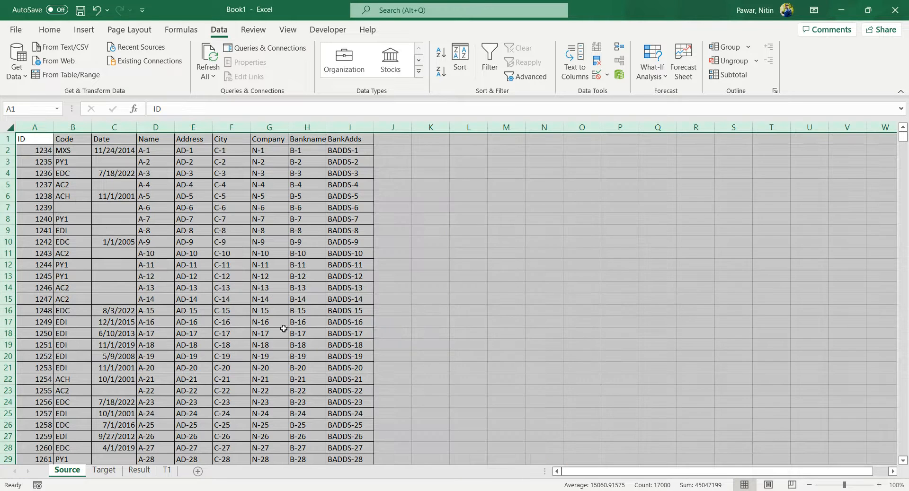
left_click(38, 157)
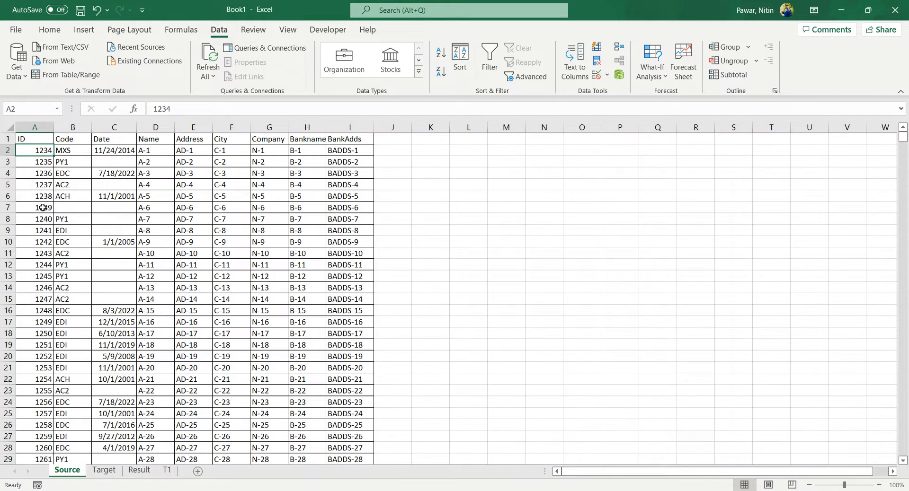
- Examine the order of the IDs at the start and middle of the Target sheet
left_click(108, 470)
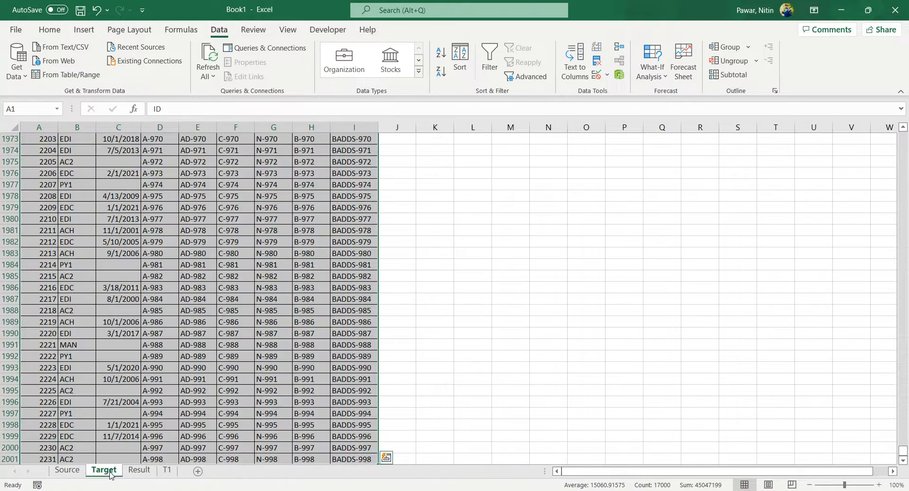
left_click(62, 171)
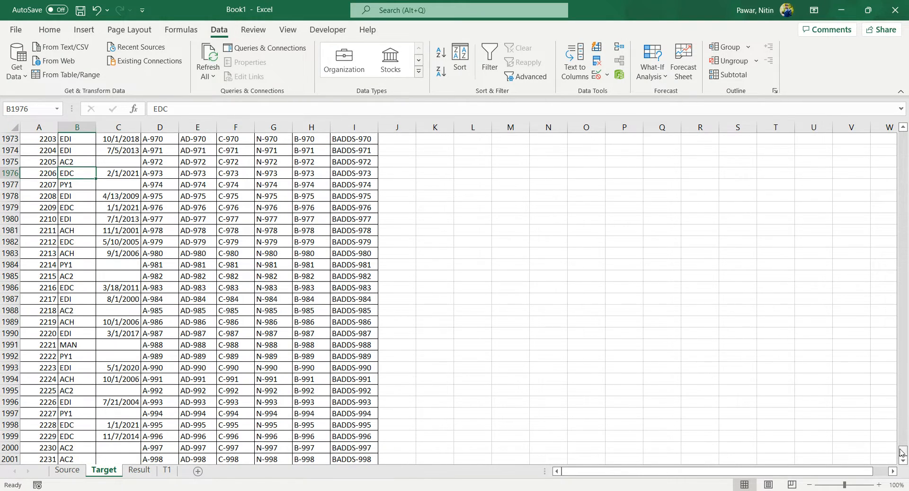
left_click_drag(903, 452, 903, 136)
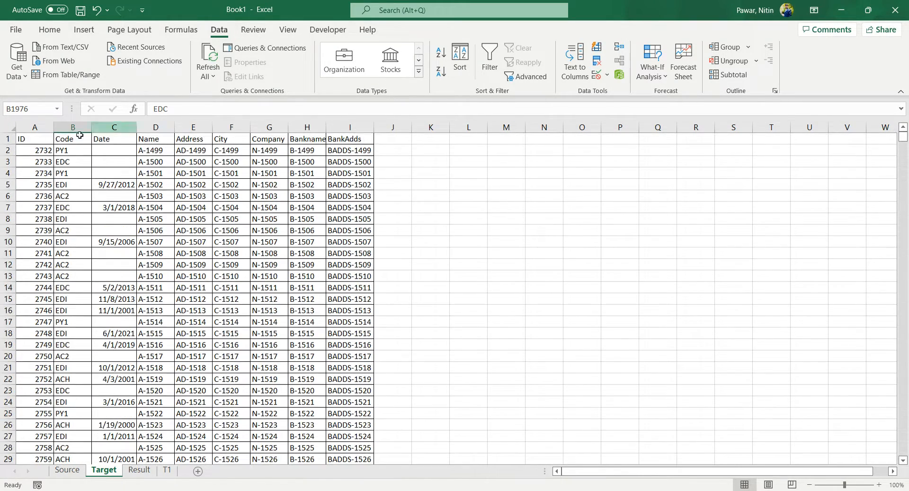
left_click(37, 152)
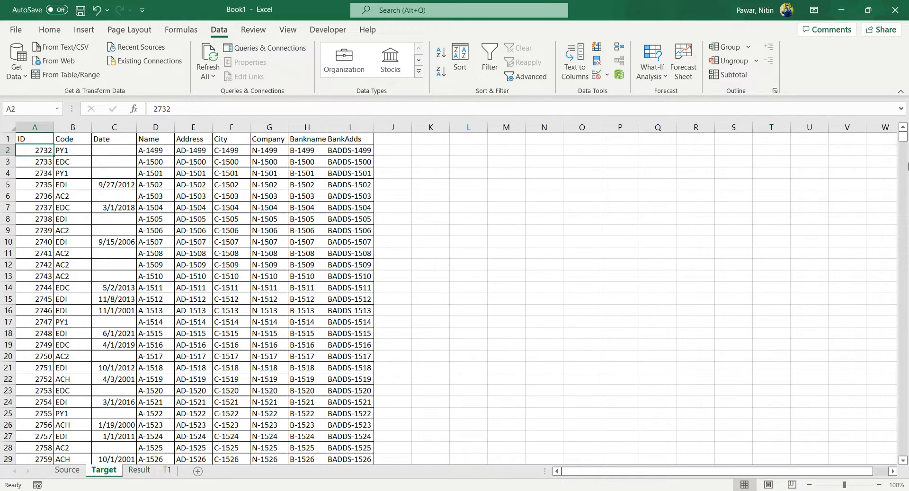
left_click_drag(903, 142, 904, 313)
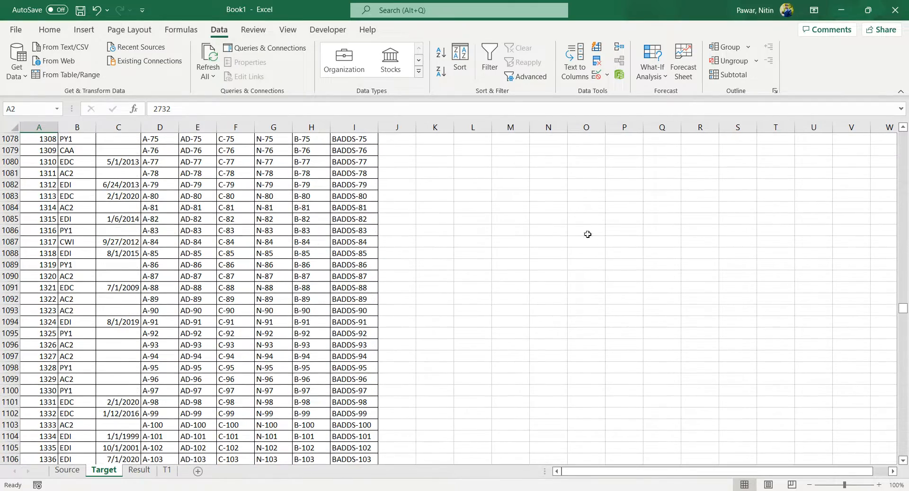
left_click(49, 347)
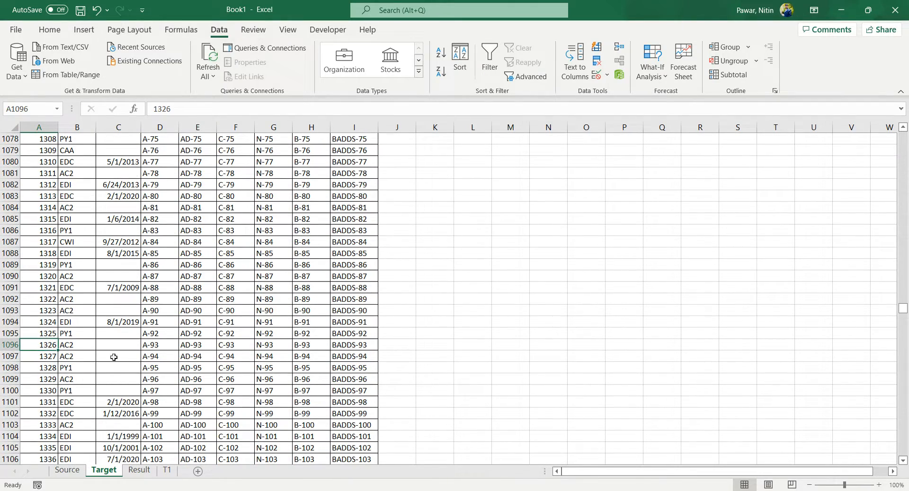
left_click(45, 334)
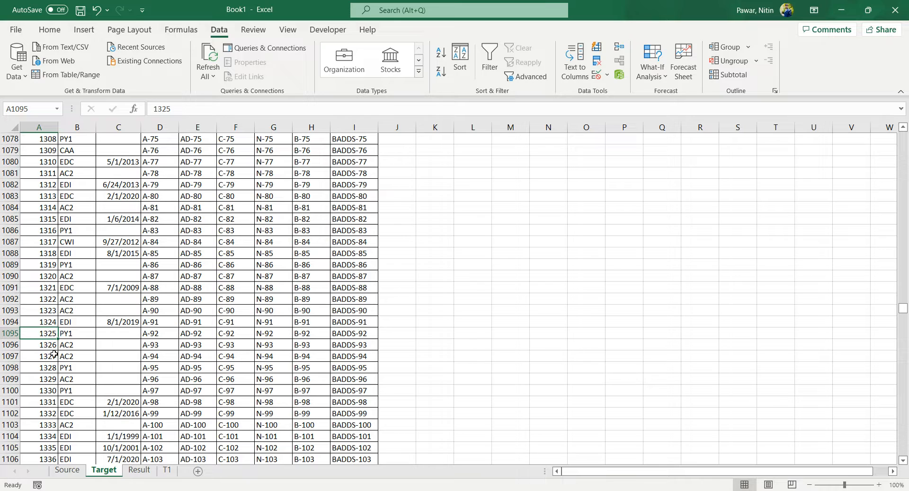
left_click_drag(903, 313, 903, 138)
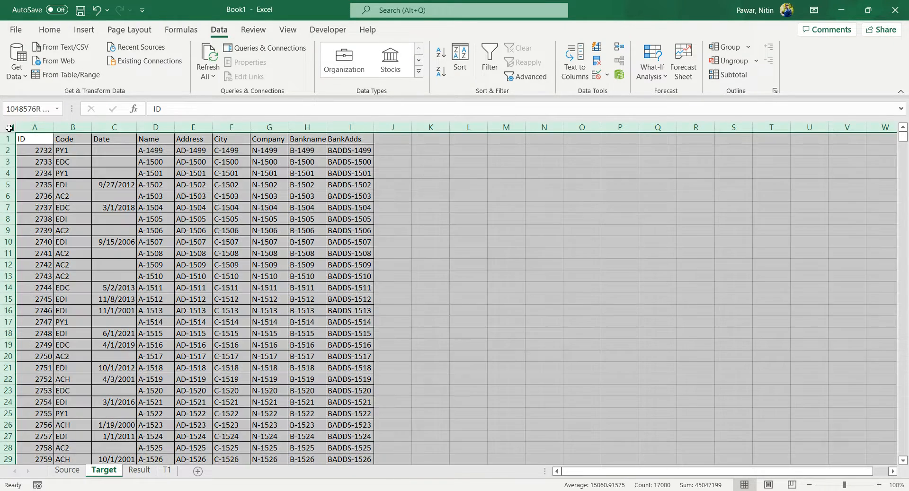
- Sort the whole Target sheet by the ID column on cell values, smallest to largest, keeping the header row
left_click(9, 127)
left_click(455, 66)
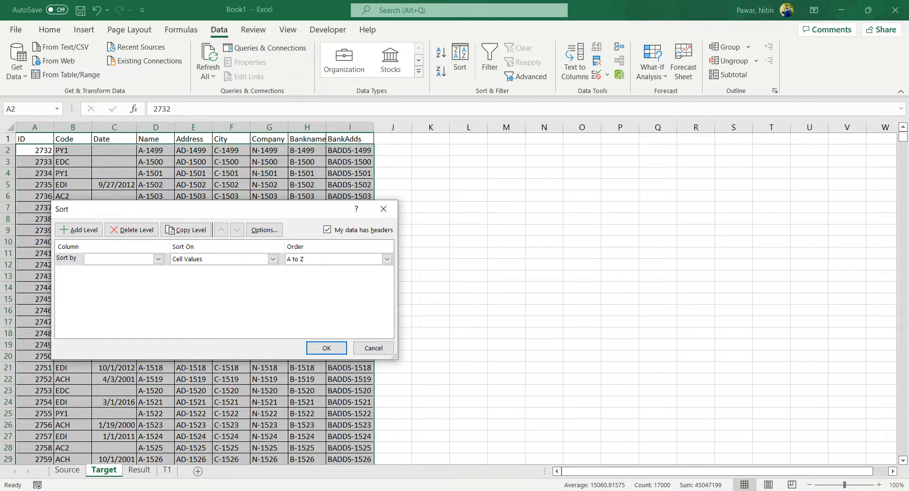
left_click(158, 261)
left_click(103, 271)
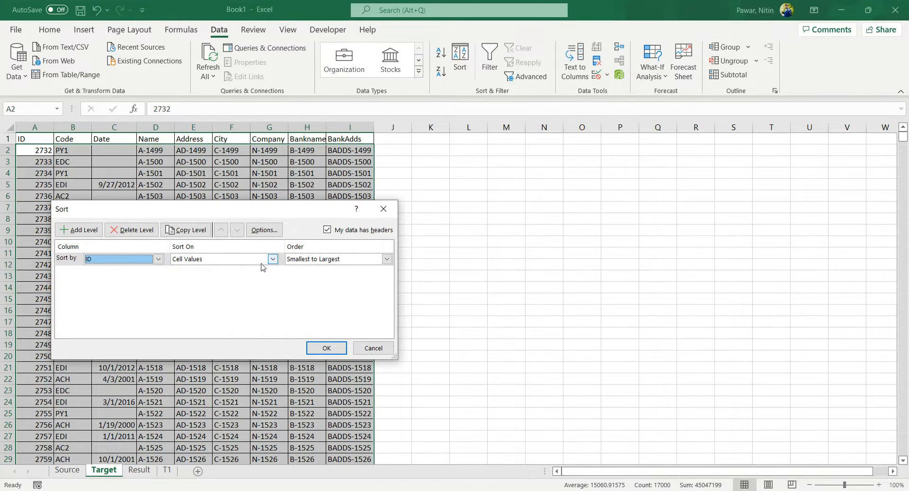
left_click(336, 349)
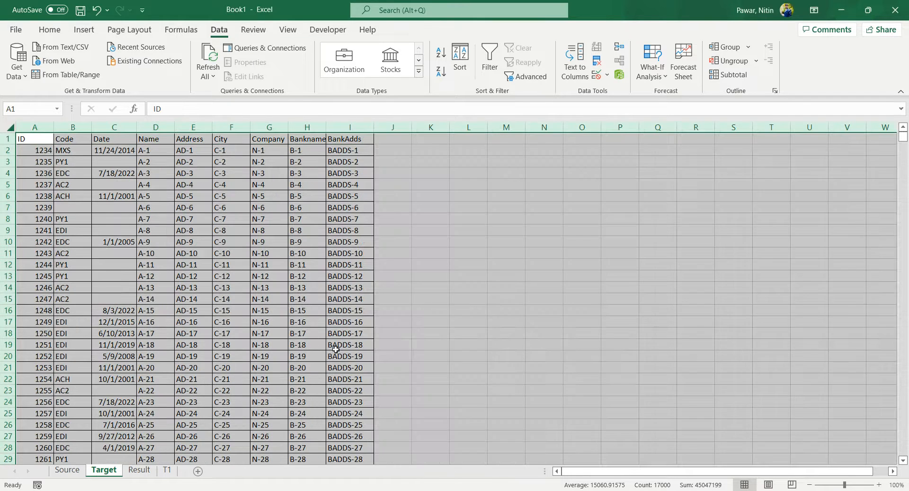
left_click(43, 152)
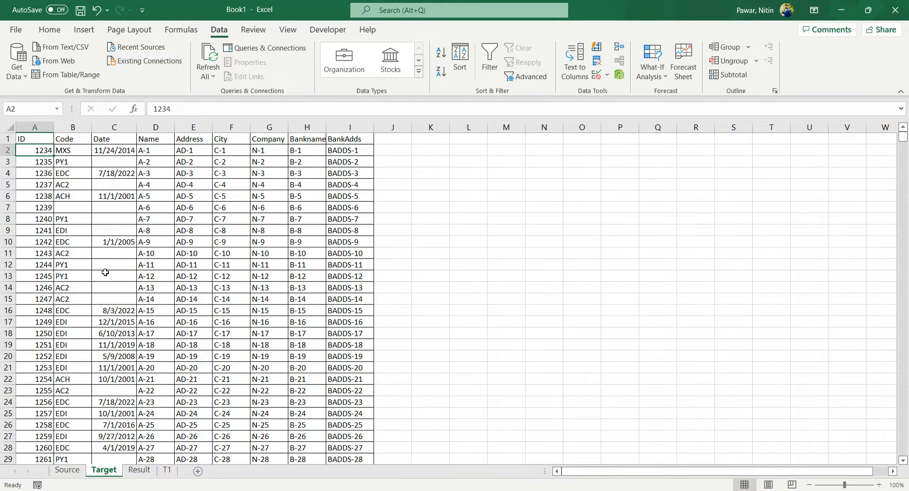
left_click(46, 164)
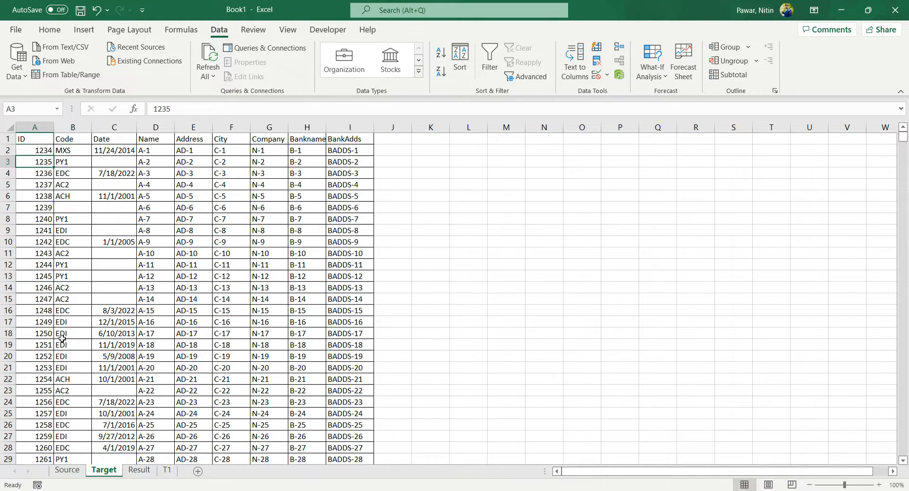
- Check the column headers on the Result sheet against those on the Source sheet
left_click(140, 470)
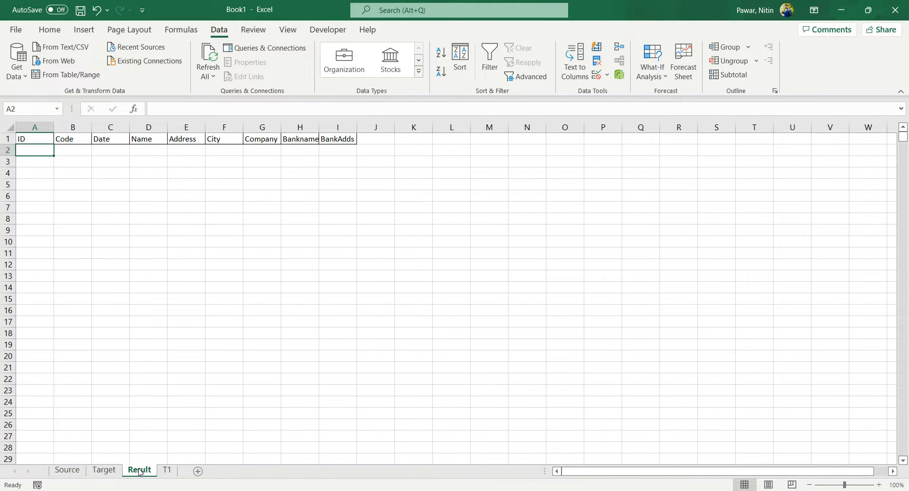
left_click(39, 139)
left_click(68, 471)
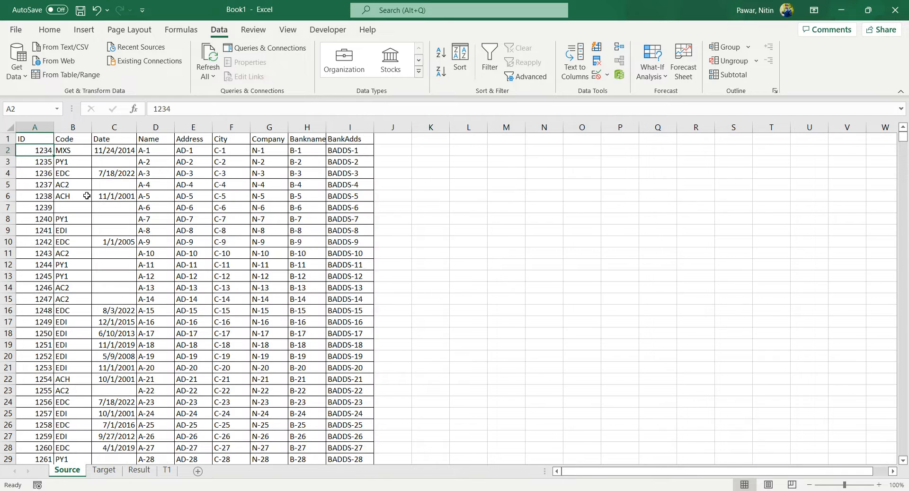
- Enter the formula =Source!A2=Target!A2 in cell A2 of the Result sheet to compare the first ID
left_click(140, 470)
left_click(45, 151)
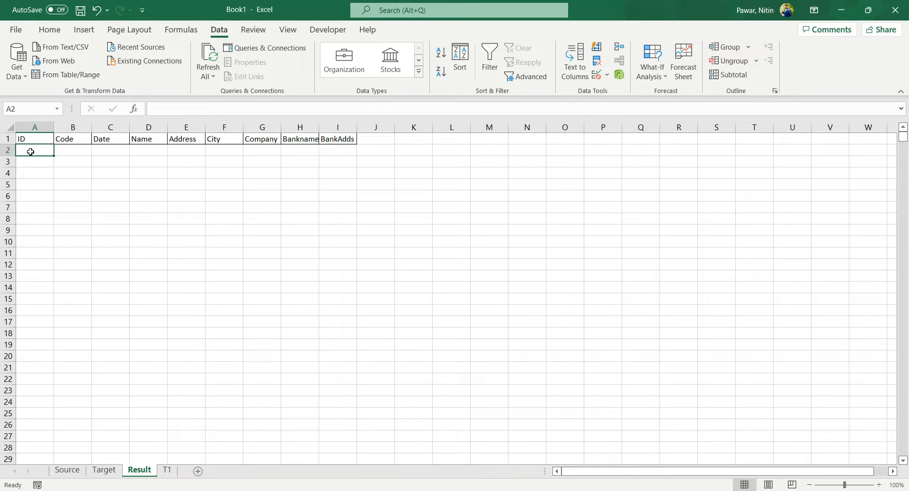
type("=")
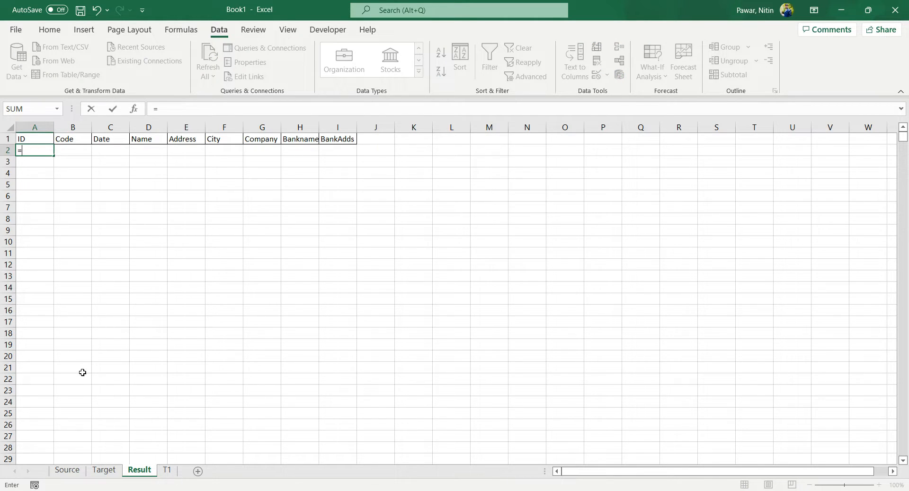
left_click(69, 471)
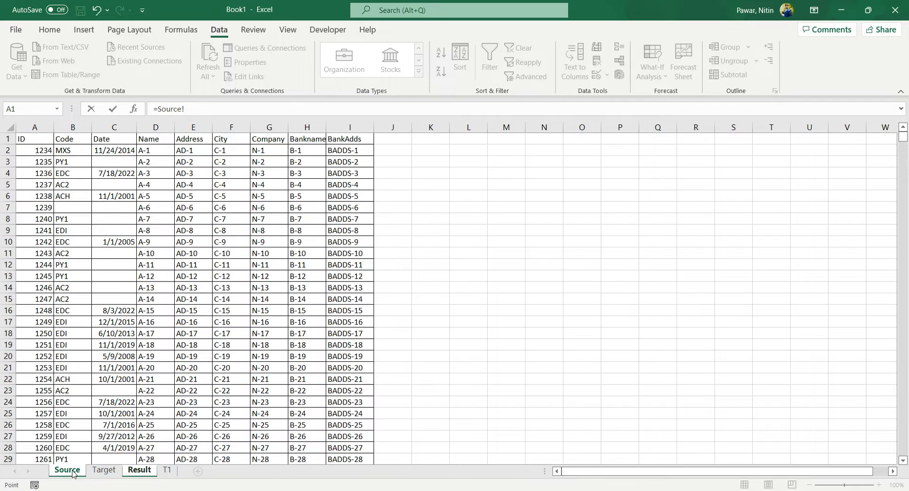
left_click(38, 152)
type("=")
left_click(105, 471)
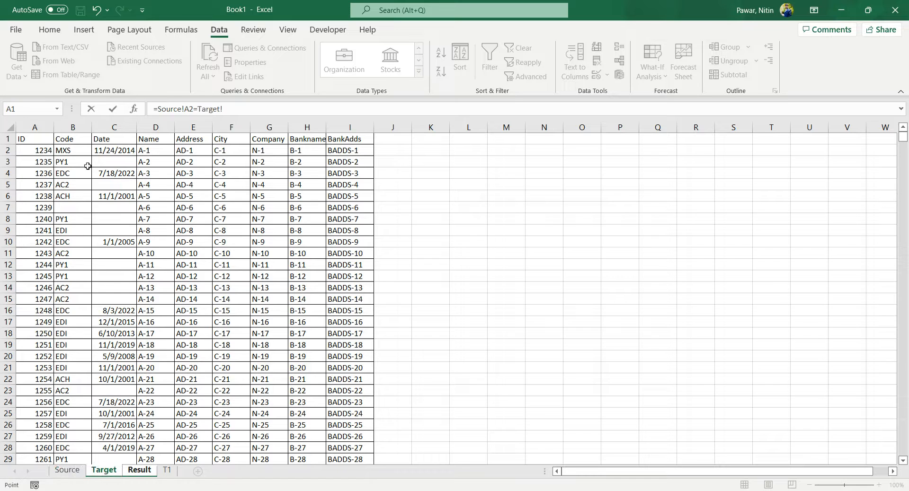
left_click(36, 152)
key("Return")
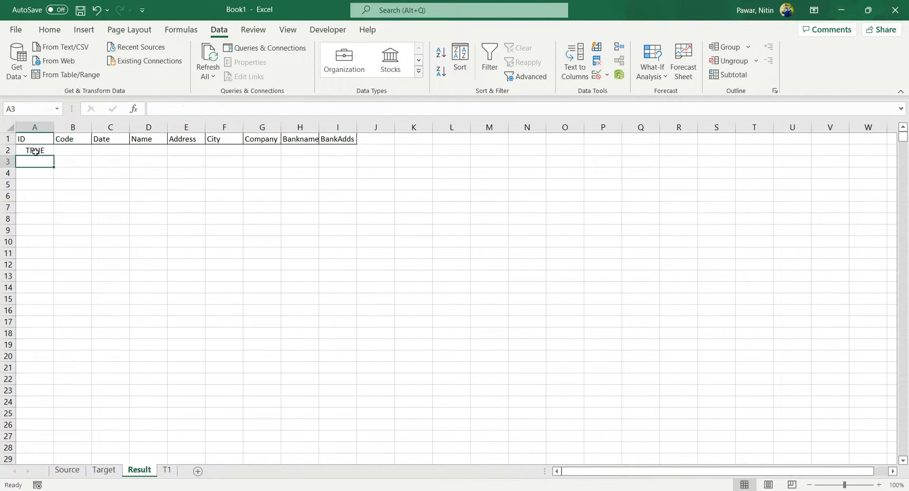
- Fill the comparison formula from A2 across row 2 through the BankAdds column, I2
left_click(43, 150)
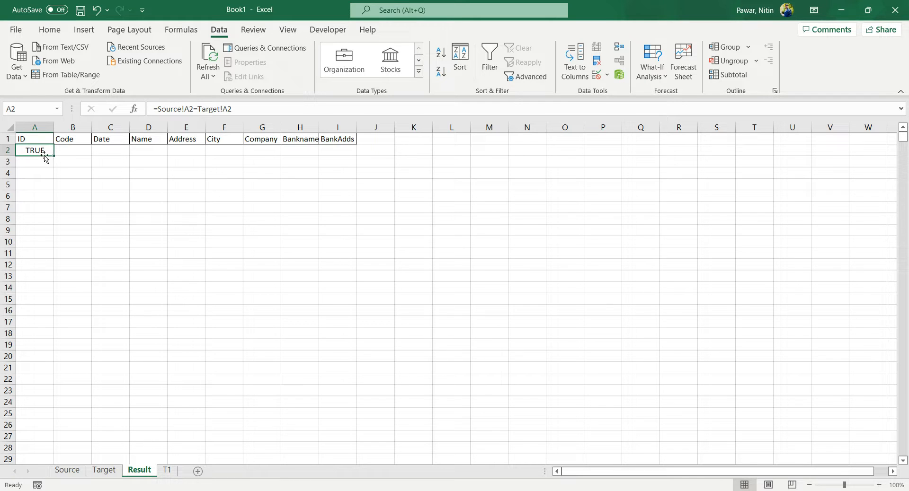
left_click_drag(54, 156, 55, 156)
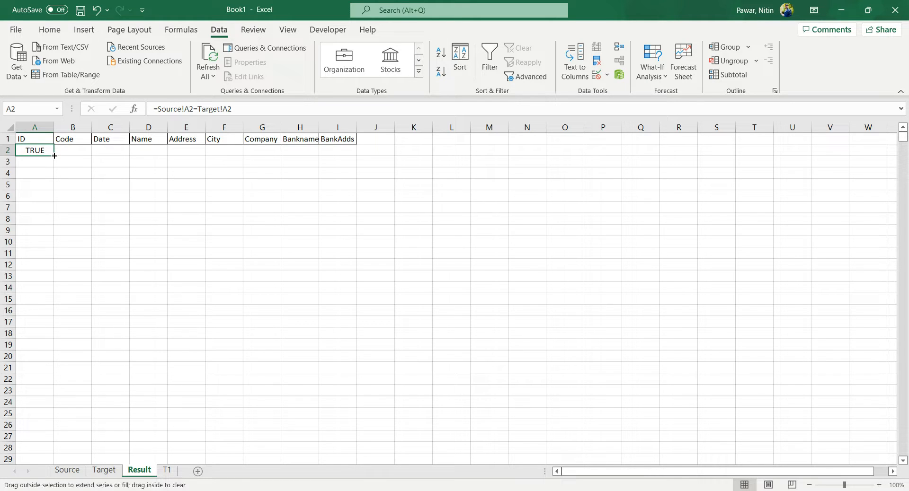
left_click_drag(55, 156, 346, 156)
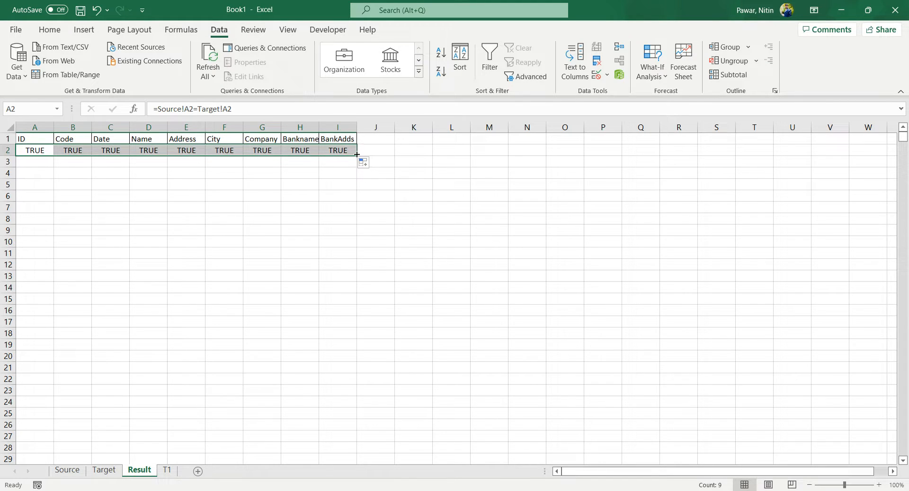
- Copy the comparison formula in A2 of the Result sheet into the range A3:A2001
left_click(27, 151)
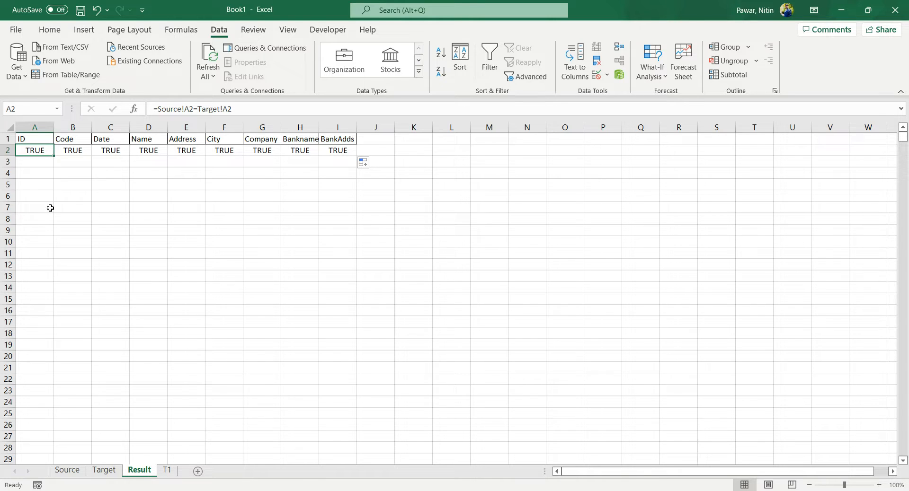
scroll(45, 371, "down", 4)
scroll(45, 371, "up", 4)
key("ctrl+c")
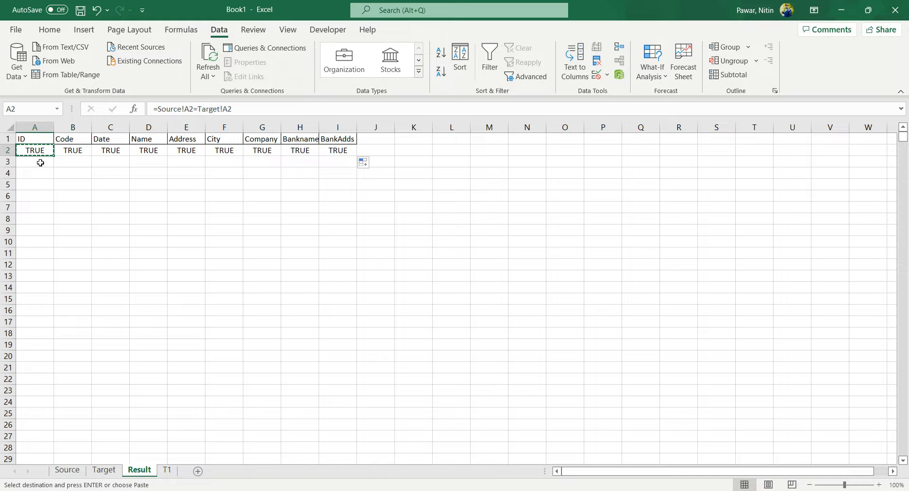
left_click(40, 162)
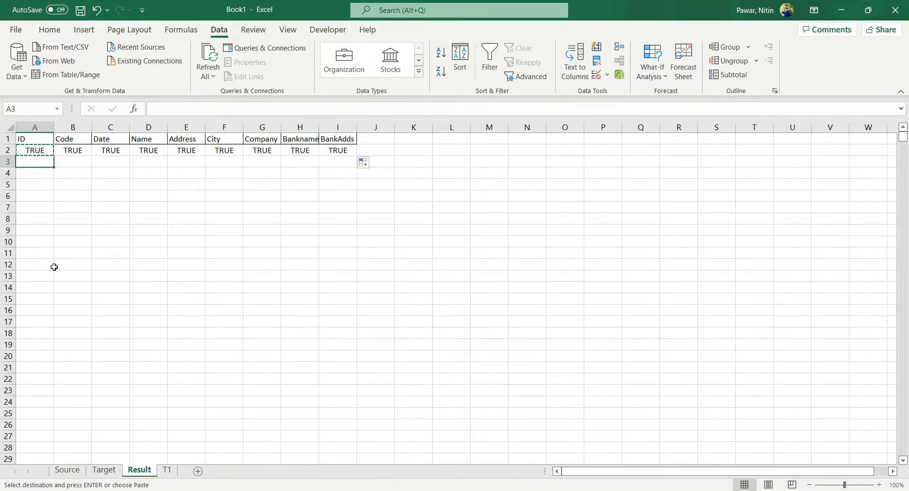
left_click(28, 110)
left_click(29, 109)
type(":A2001")
key("Return")
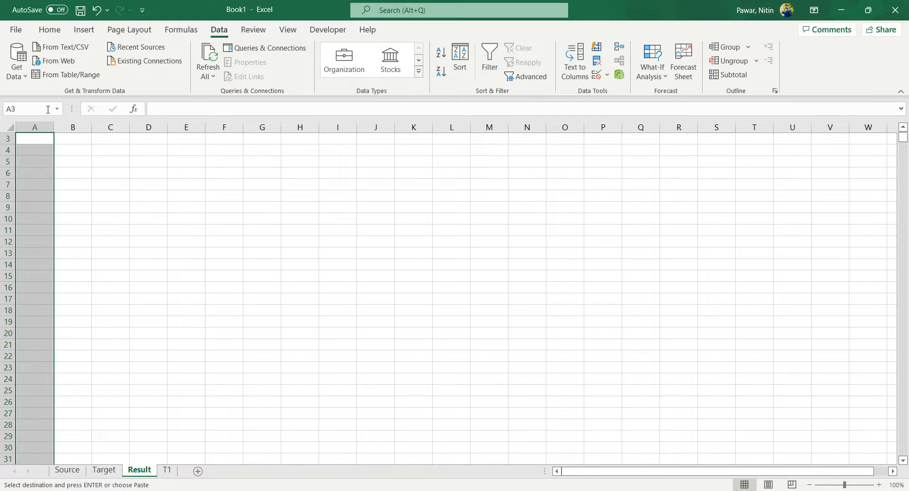
key("ctrl+v")
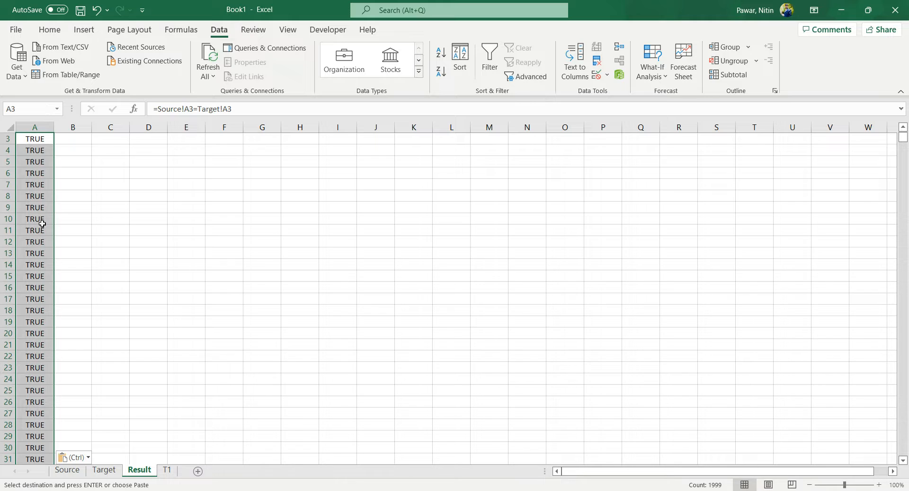
scroll(42, 224, "up", 1)
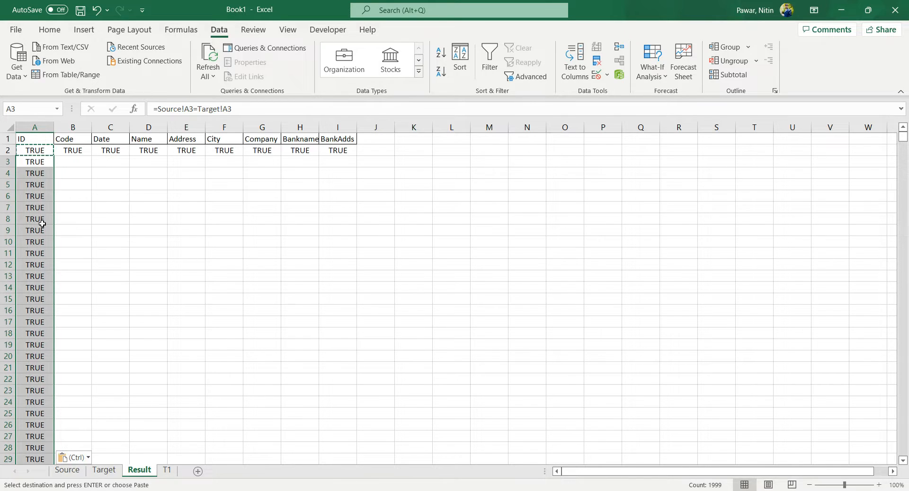
left_click(42, 163)
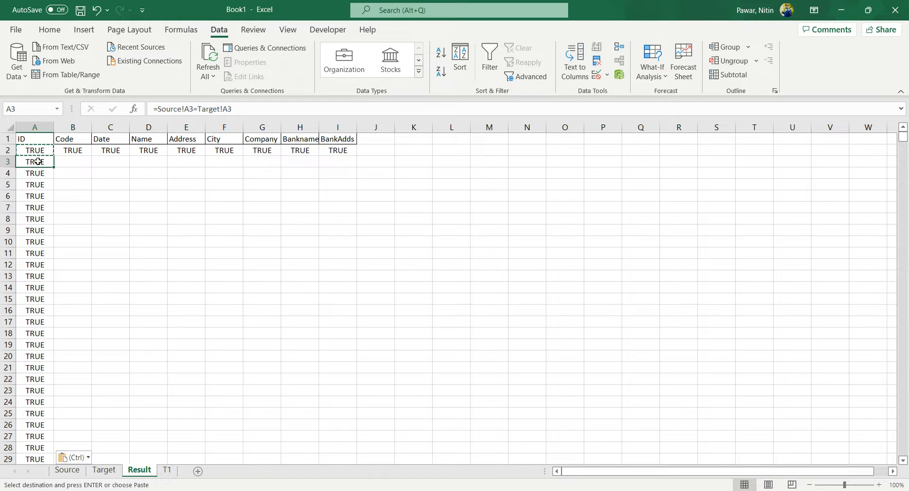
- Fill the row 2 formulas in B2:I2 down to the last row of the ID column's formulas
left_click(73, 149)
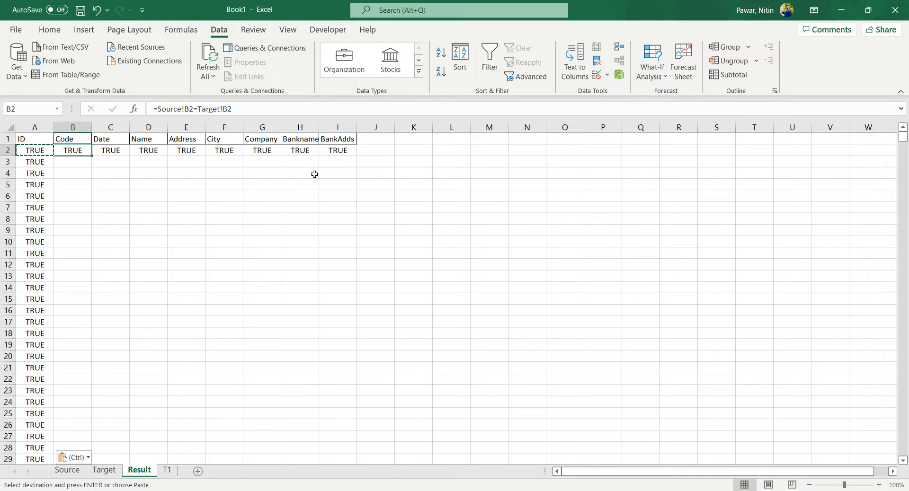
left_click(345, 152, "shift")
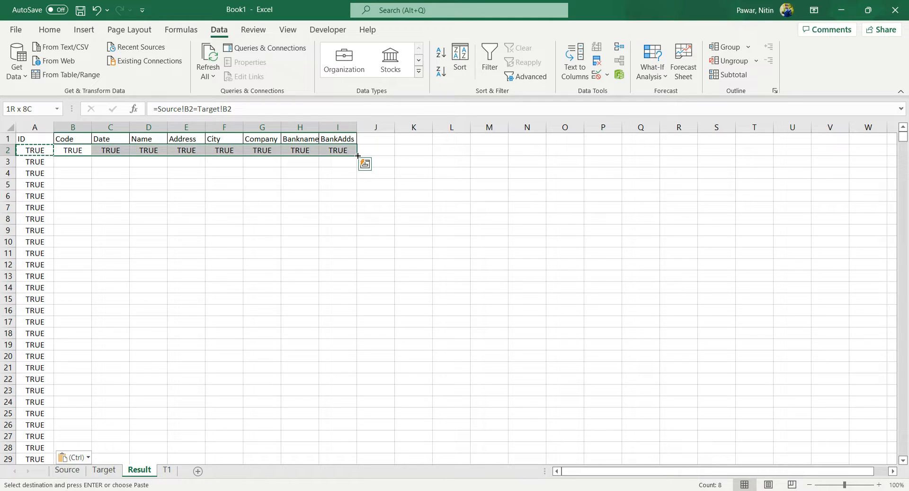
double_click(358, 156)
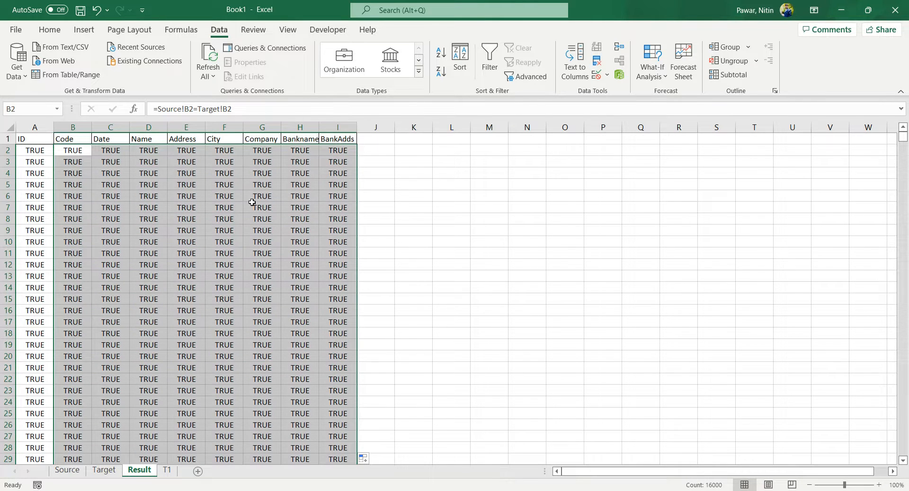
- Look through the comparison values and formulas down the rows of the Result sheet
left_click(120, 234)
scroll(270, 300, "down", 5)
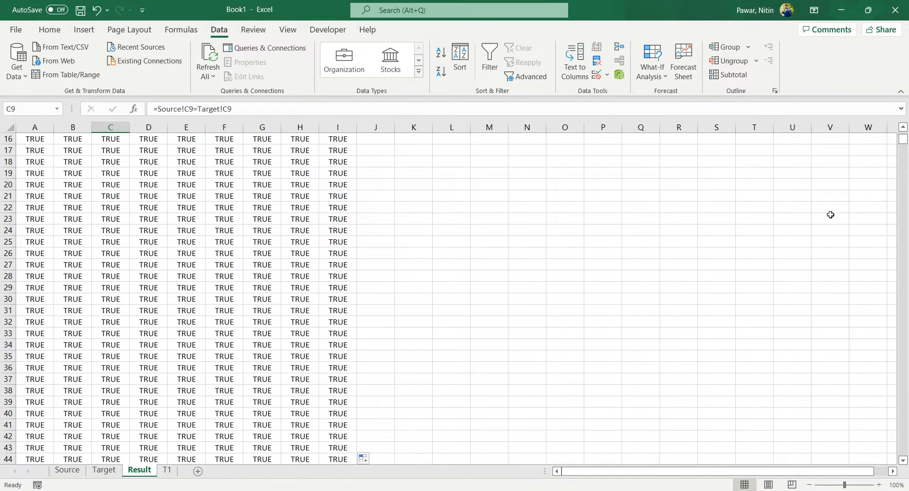
mouse_move(905, 140)
left_mouse_down()
mouse_move(907, 472)
mouse_move(905, 136)
left_mouse_up()
left_click(40, 151)
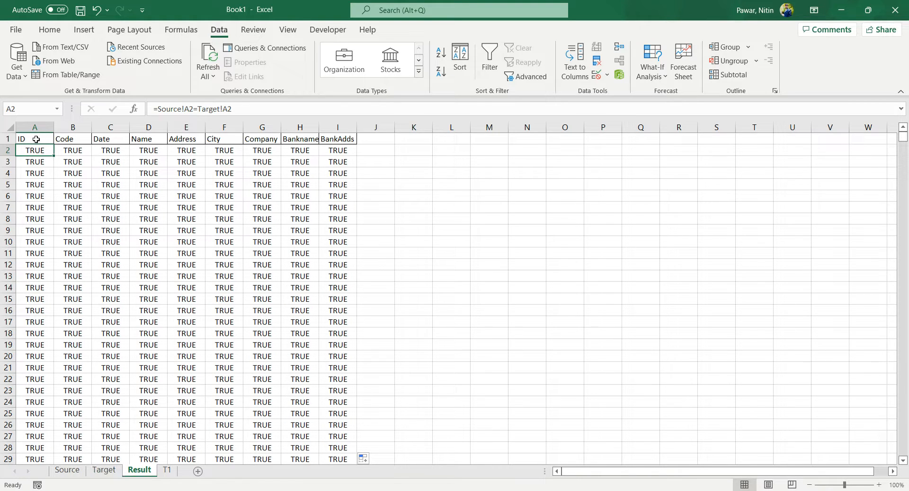
left_click(36, 139)
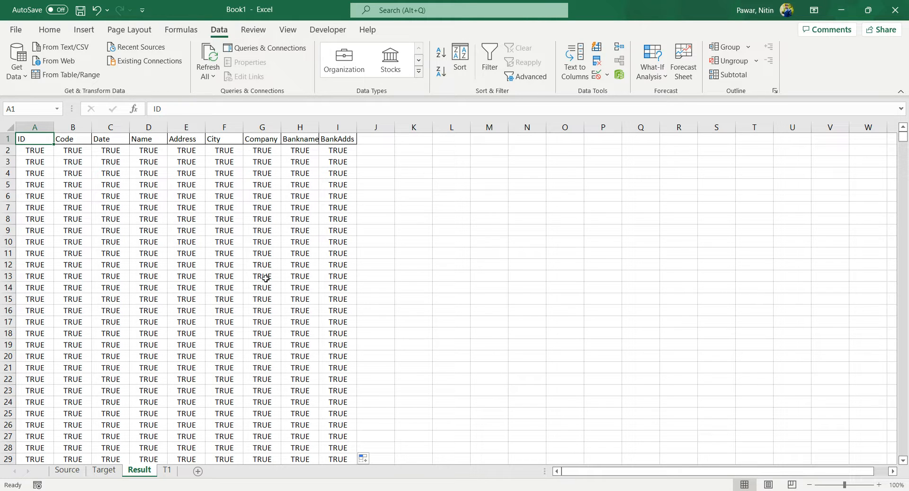
scroll(265, 278, "down", 7)
scroll(265, 279, "up", 7)
- Apply a Text that Contains highlight rule to the whole Result sheet for the text "F", with light red formatting
left_click(10, 127)
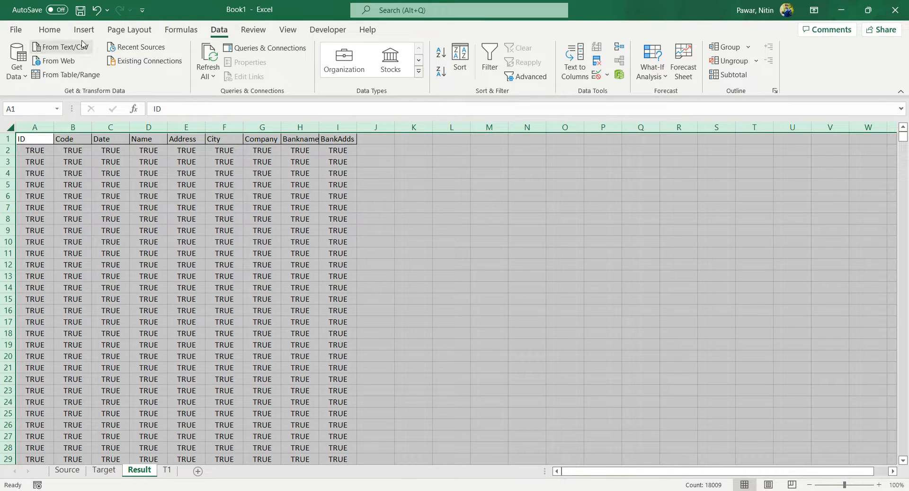
left_click(50, 30)
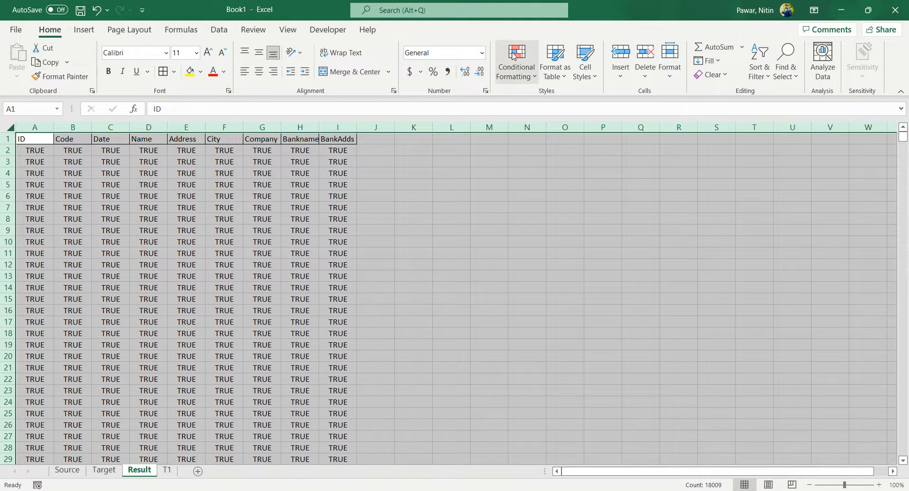
left_click(514, 56)
mouse_move(544, 109)
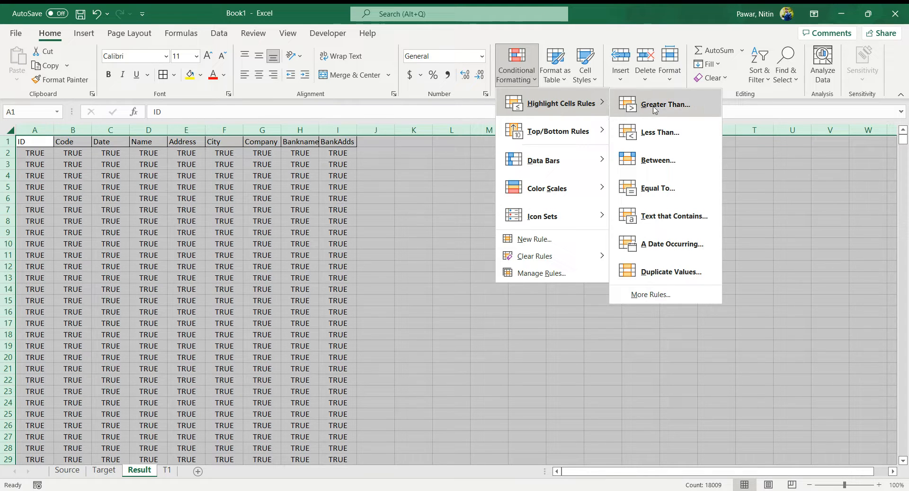
left_click(666, 218)
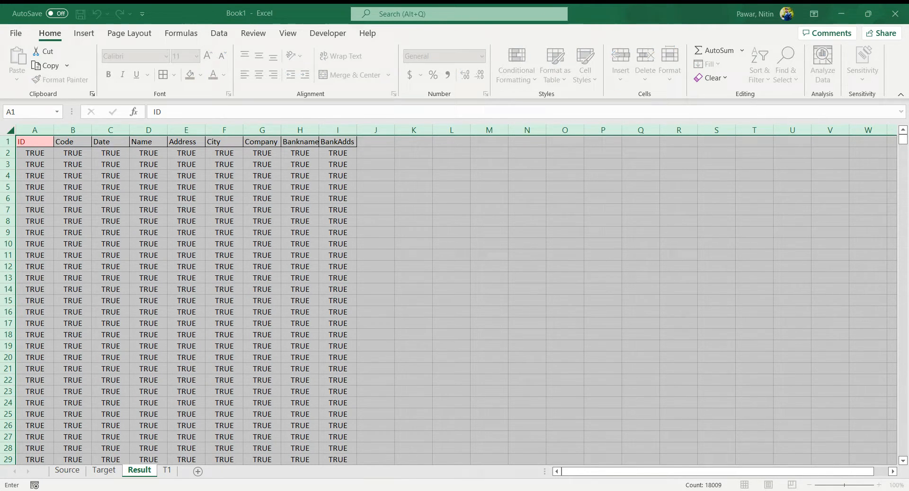
type("F")
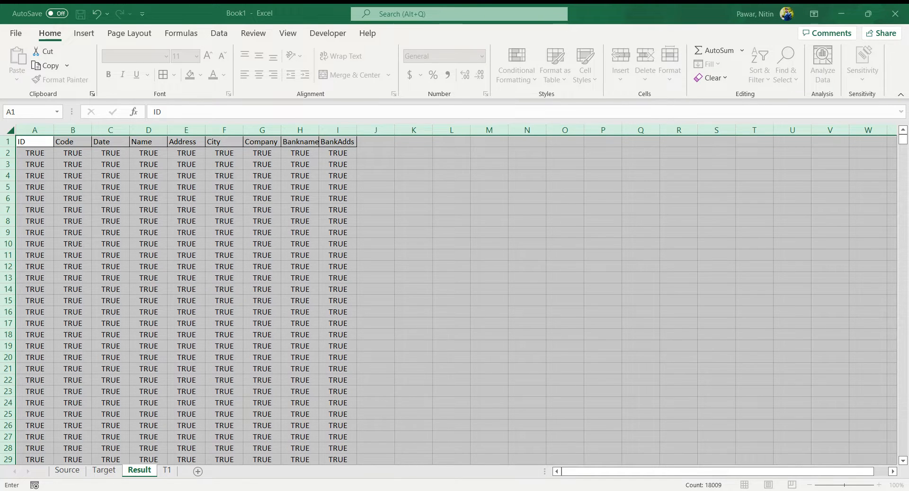
left_click(127, 301)
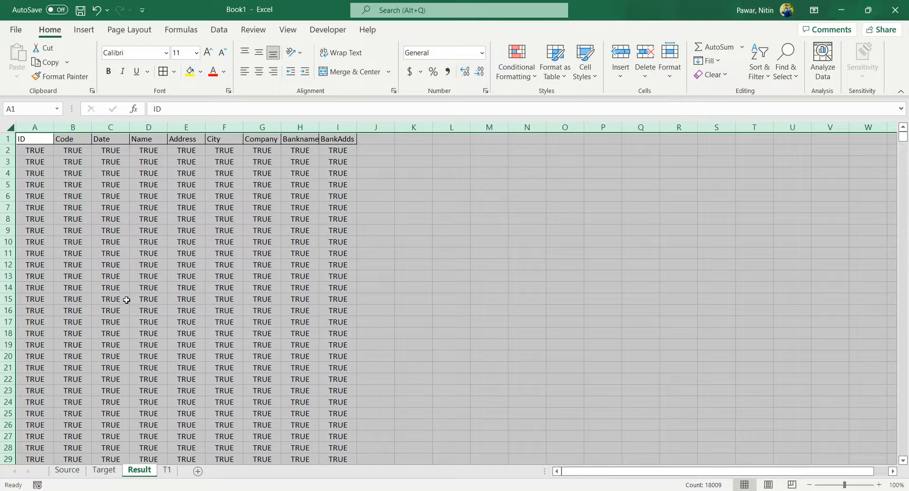
left_click(126, 301)
scroll(241, 227, "down", 11)
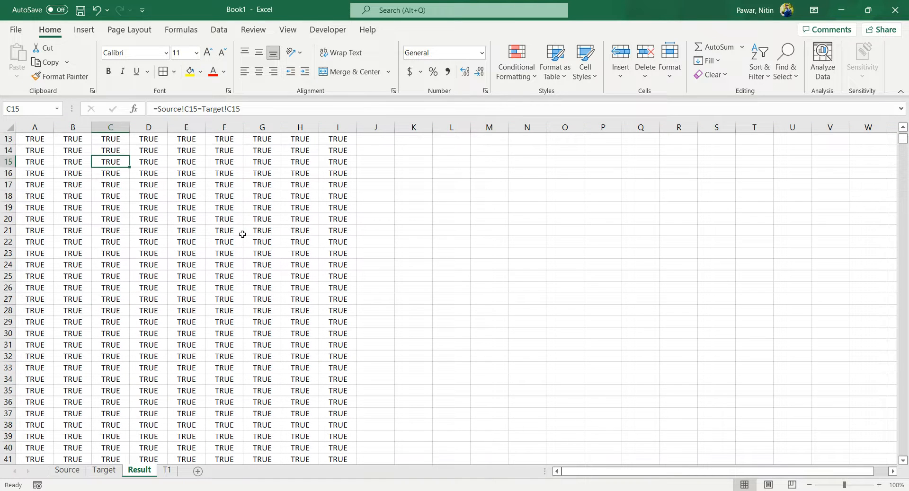
left_click_drag(904, 144, 905, 89)
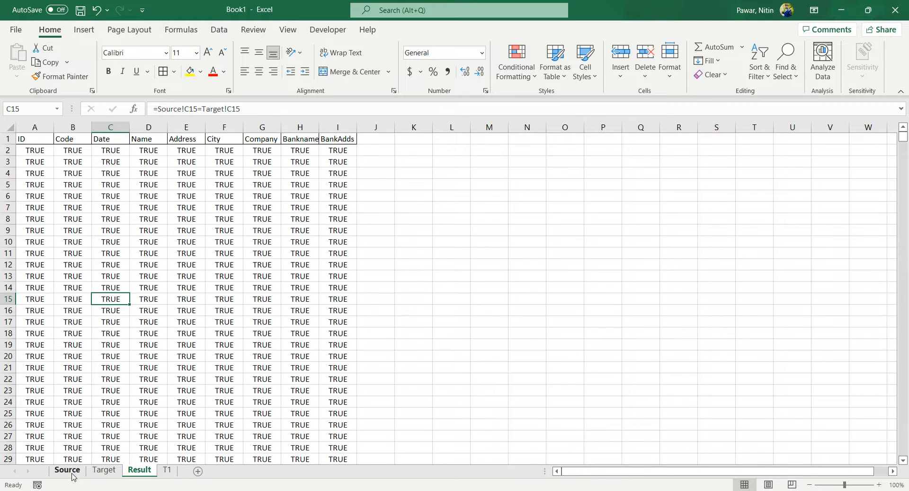
- Change the BankAdds value in cell I2 of the Target sheet to BADDS-12
left_click(104, 470)
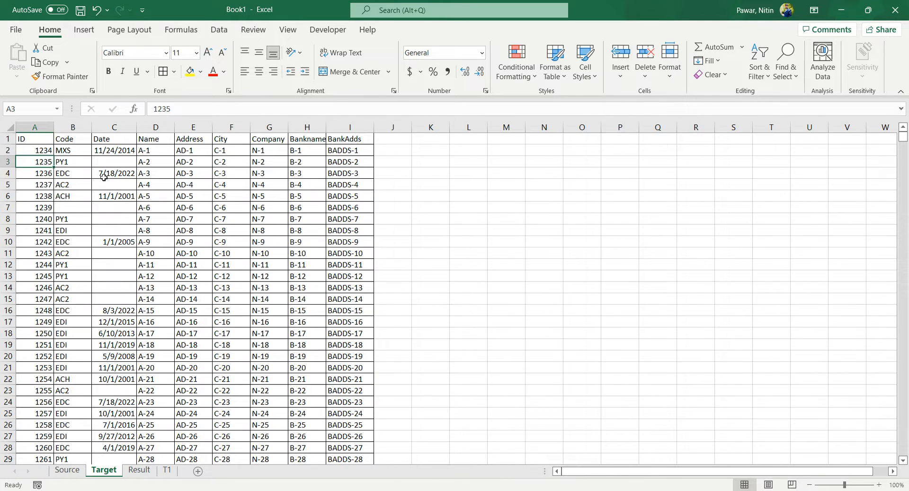
left_click(358, 151)
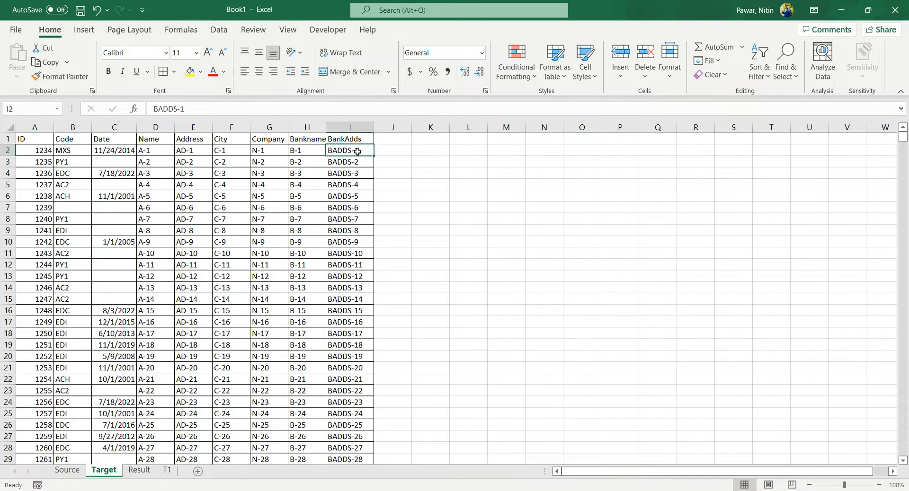
left_click(247, 107)
type("2")
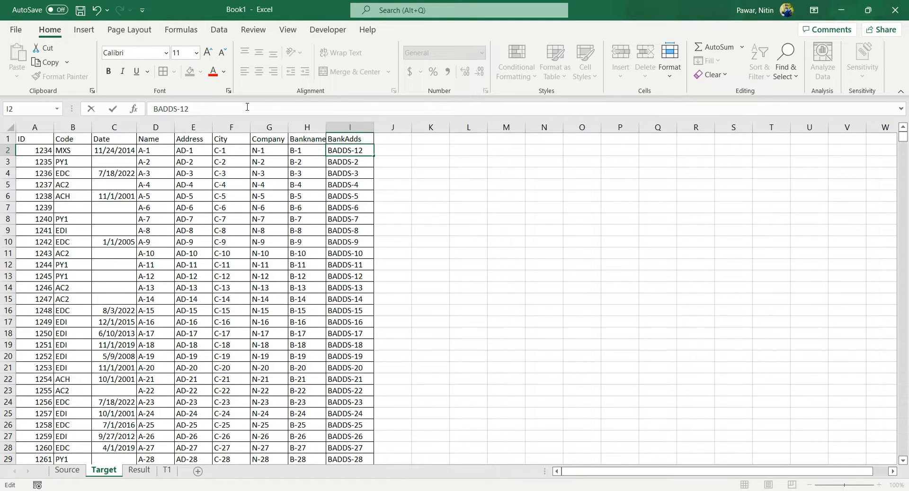
key("Return")
- Check the BankAdds comparison in I2 of the Result sheet and open the Source sheet
left_click(147, 471)
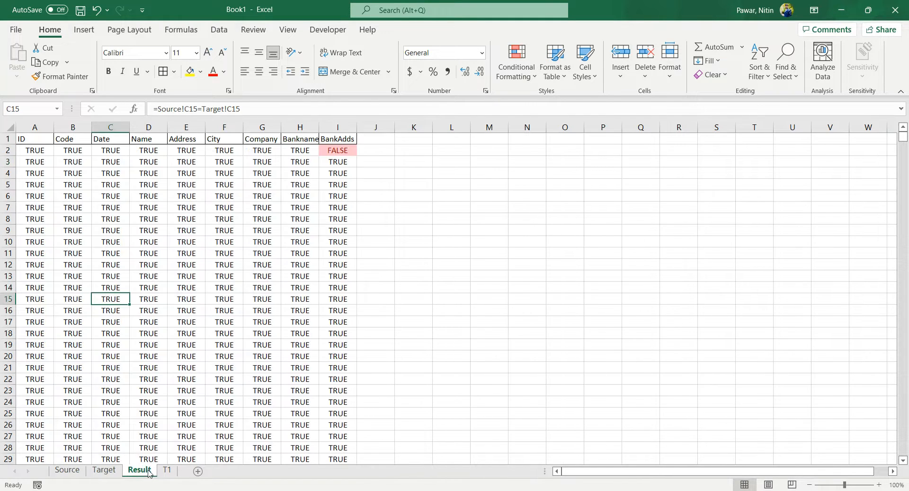
left_click(355, 149)
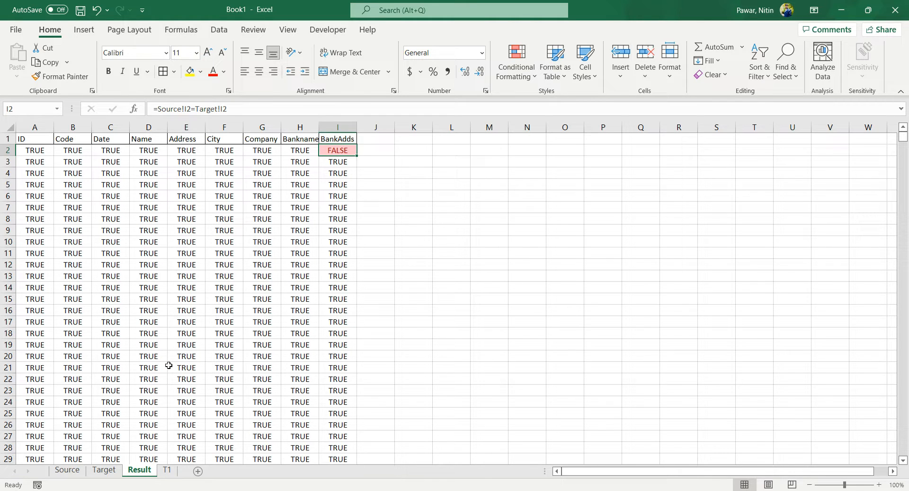
left_click(67, 470)
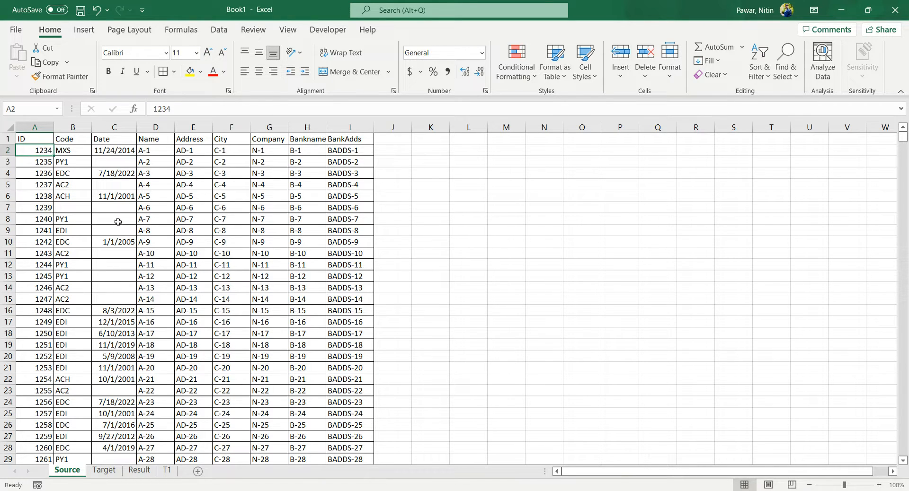
- Look over the differently ordered records on the T1 sheet and add a new blank worksheet
left_click(167, 471)
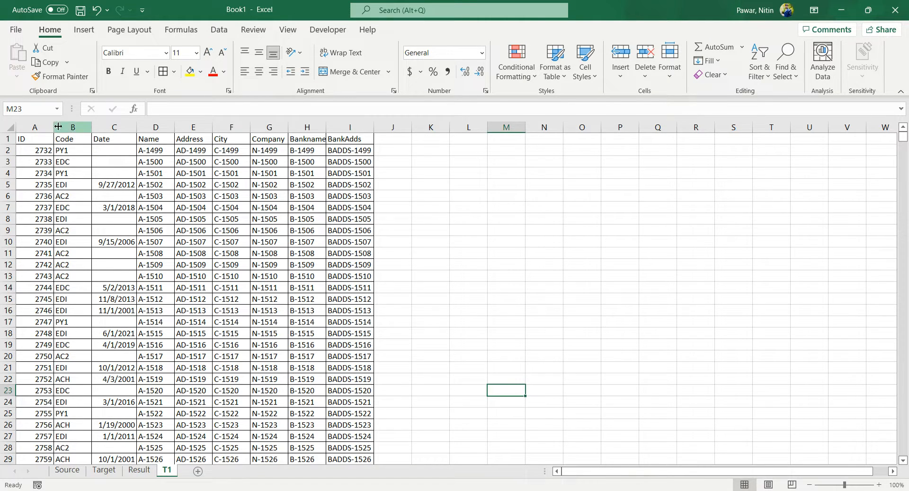
left_click(39, 150)
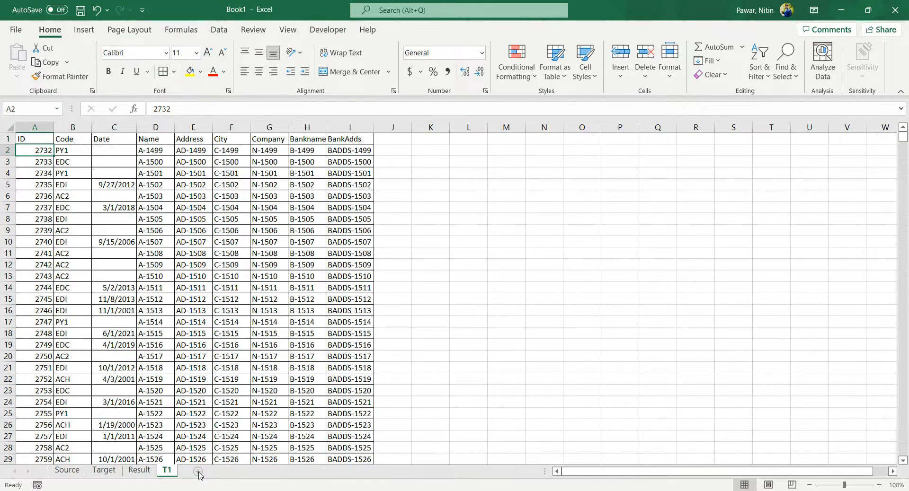
left_click(198, 471)
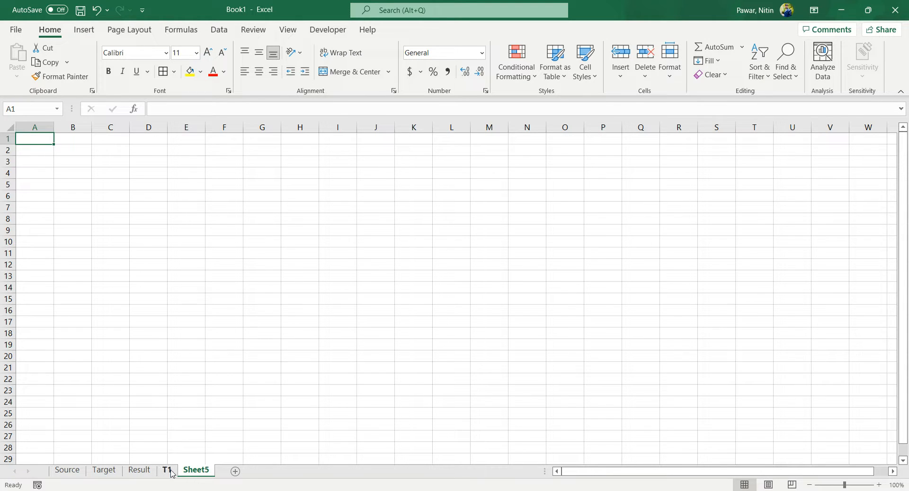
- Copy all ID values from A2 down on the Source sheet into Sheet5, starting at cell A2
left_click(75, 475)
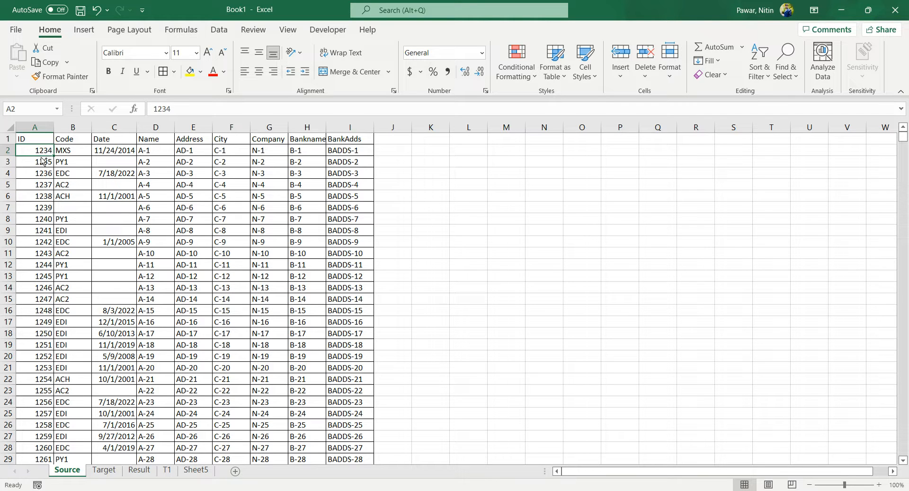
key("ctrl+shift+Down")
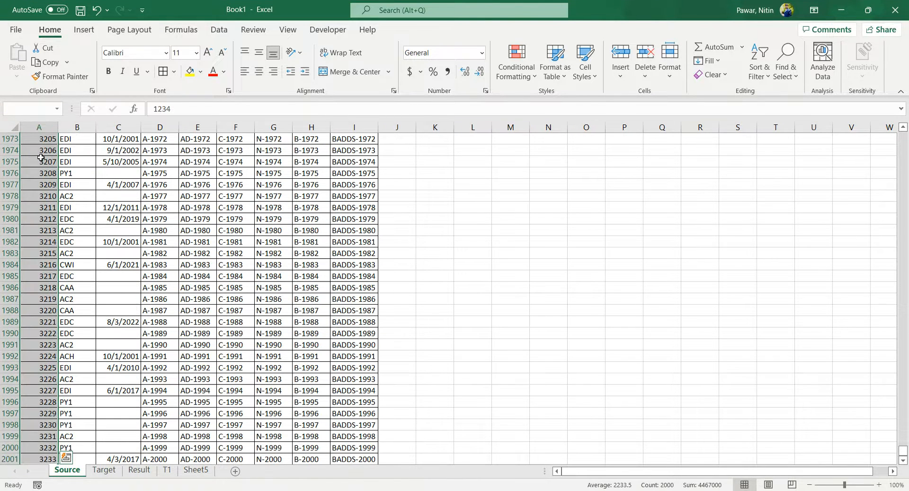
key("ctrl+c")
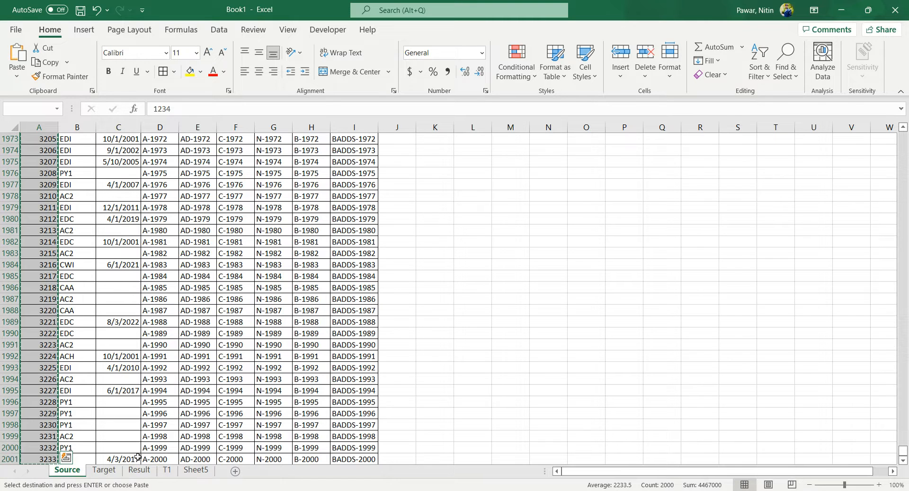
left_click(199, 474)
left_click(35, 151)
key("ctrl+v")
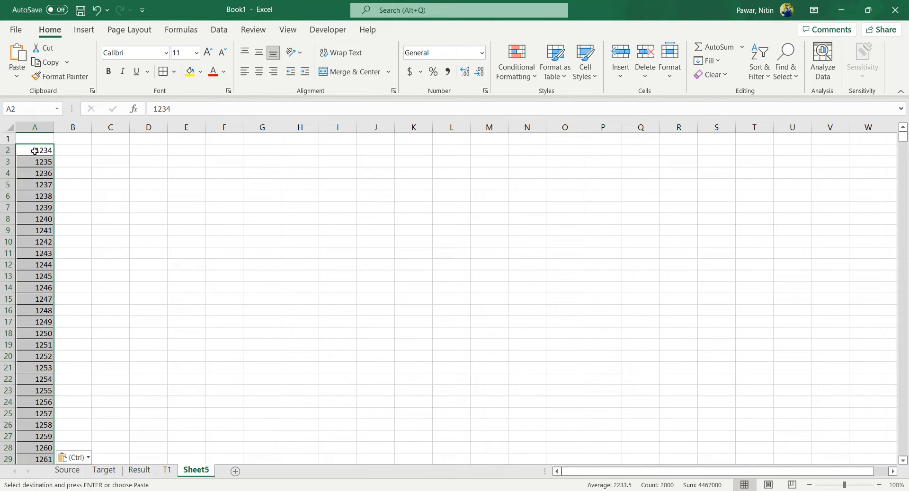
- Enter the header ID in cell A1 of Sheet5 above the pasted values
left_click(45, 139)
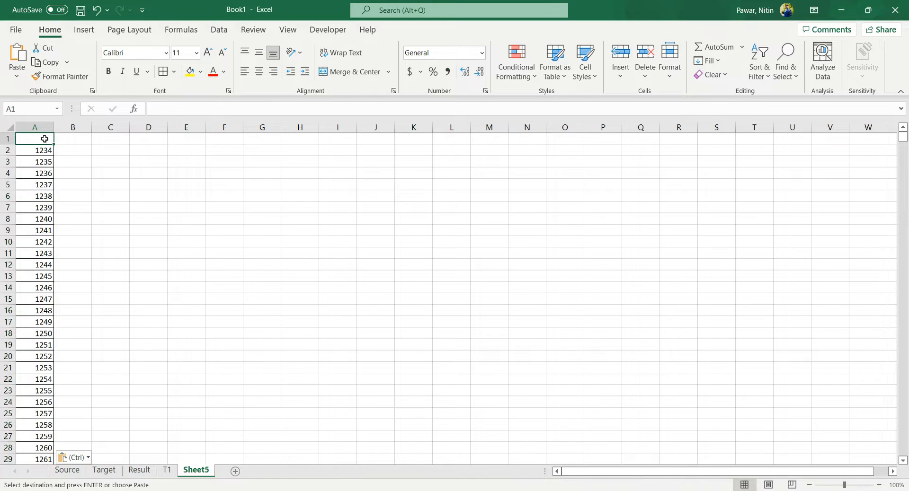
type("ID")
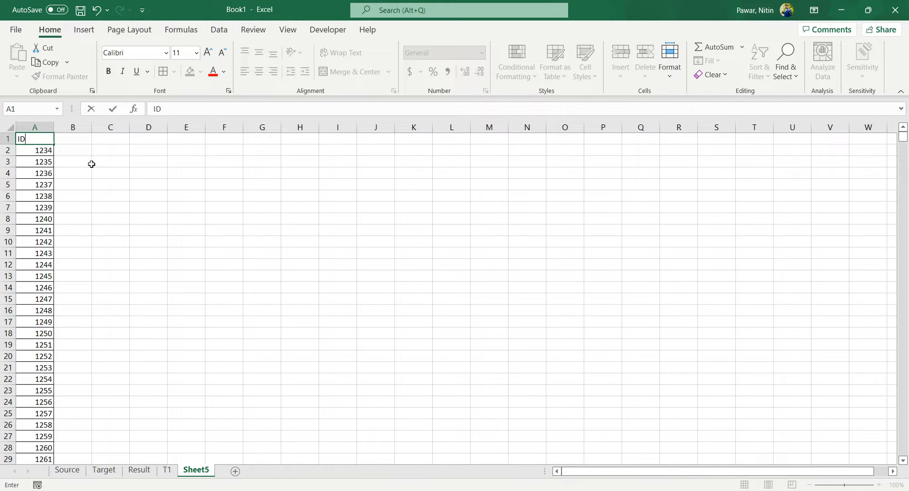
left_click(88, 149)
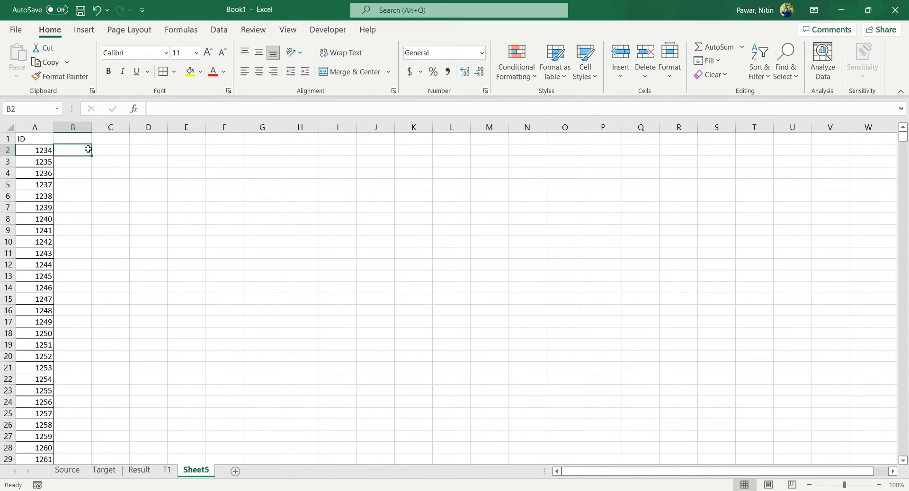
left_click(43, 152)
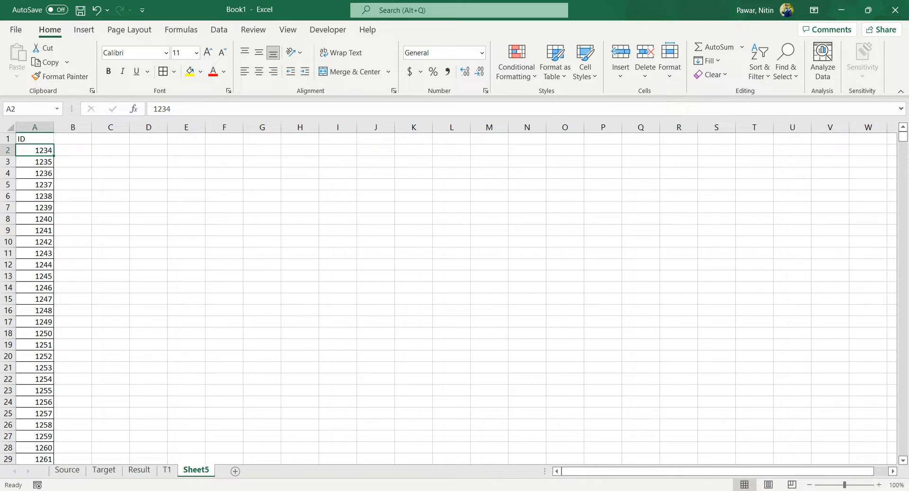
- Check the ID and Code of the first record on the Source sheet and open the Target sheet
left_click(67, 470)
scroll(328, 171, "up", 1)
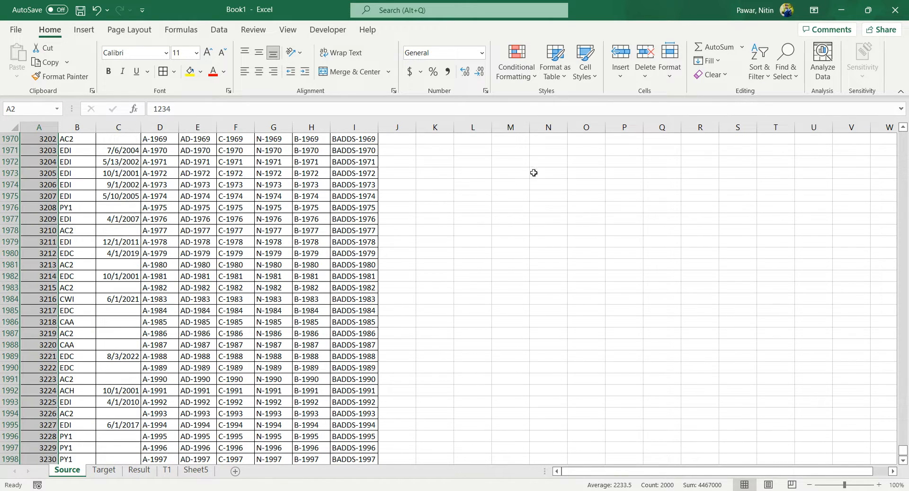
left_click_drag(903, 450, 906, 136)
left_click(33, 153)
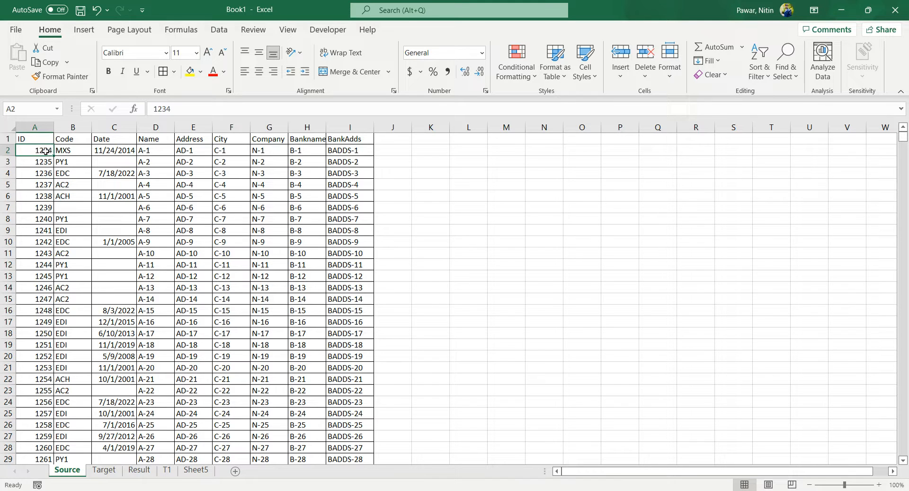
left_click(69, 150)
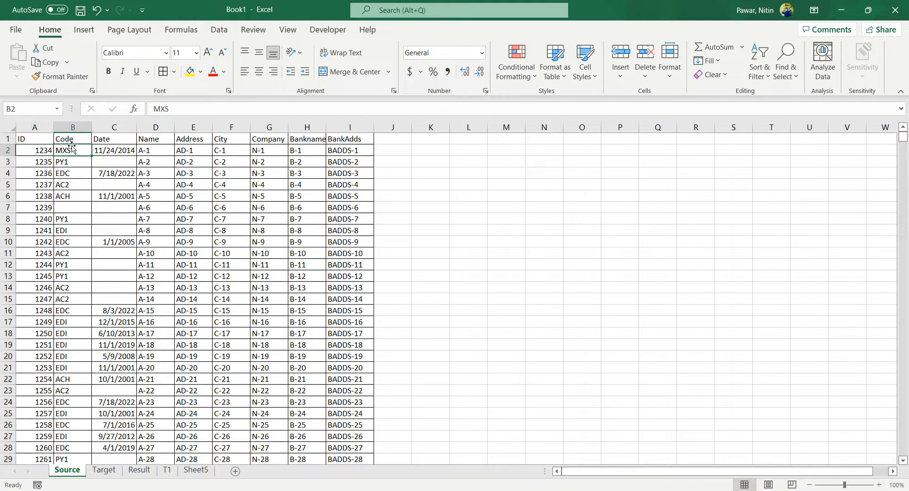
left_click(104, 471)
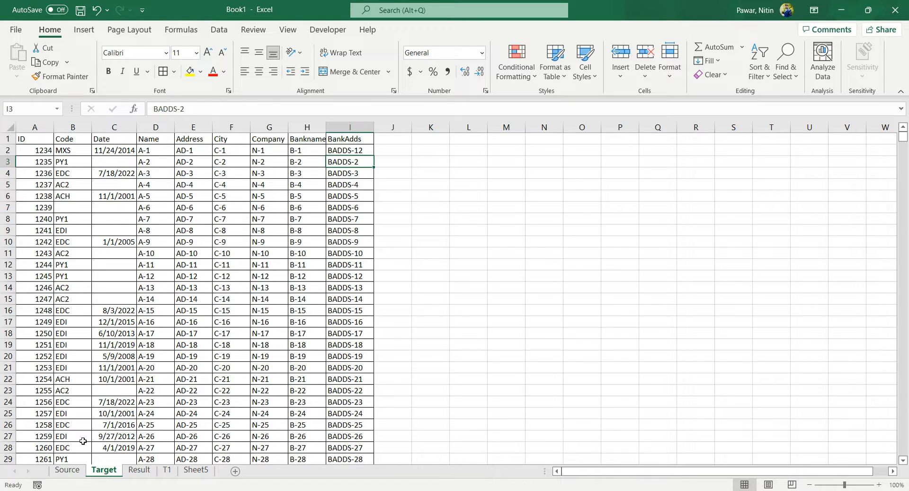
- Find the first Source record's ID, 1234, in the ID column of the T1 sheet and check its Code
left_click(166, 470)
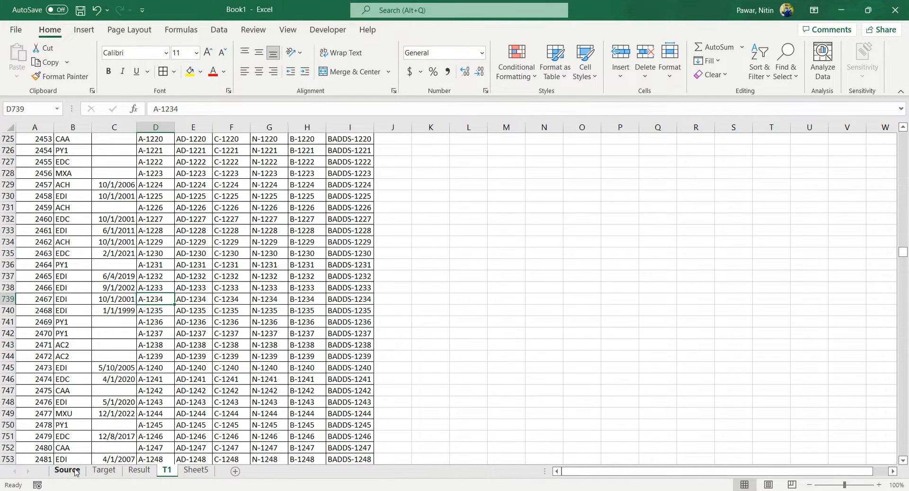
left_click(74, 474)
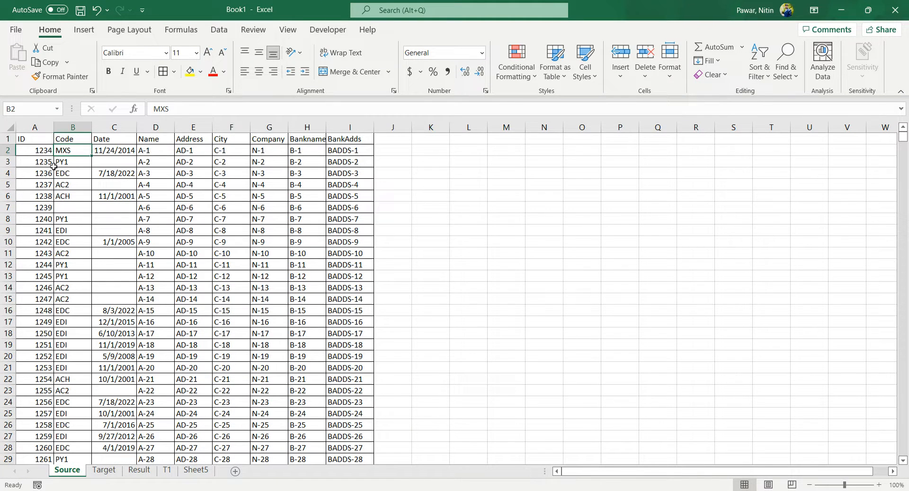
left_click(40, 152)
left_click(167, 470)
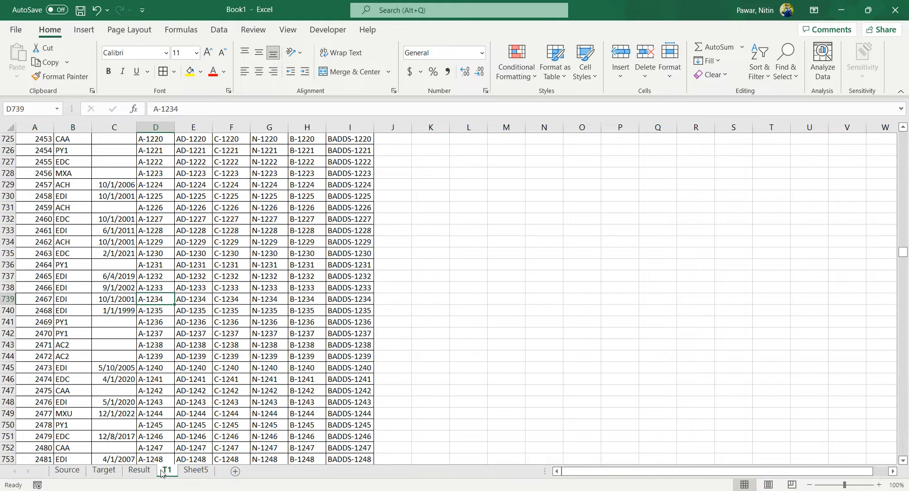
left_click(42, 124)
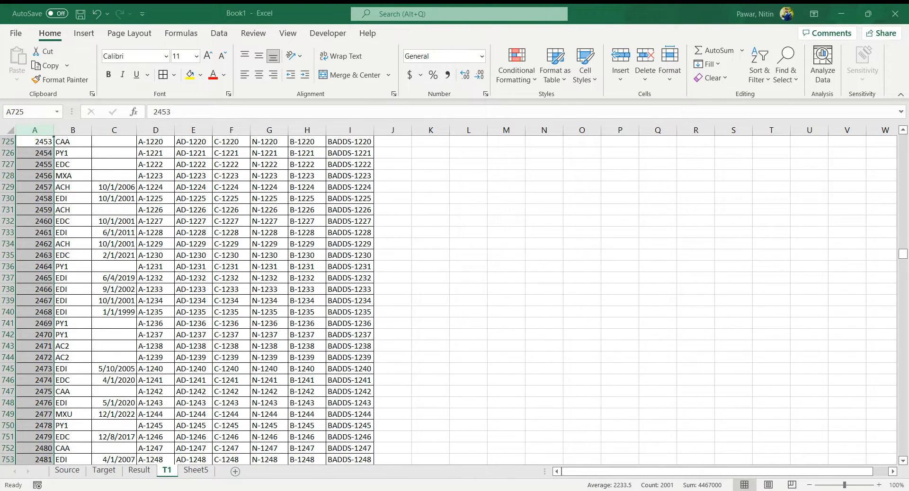
key("Return")
left_click(51, 302)
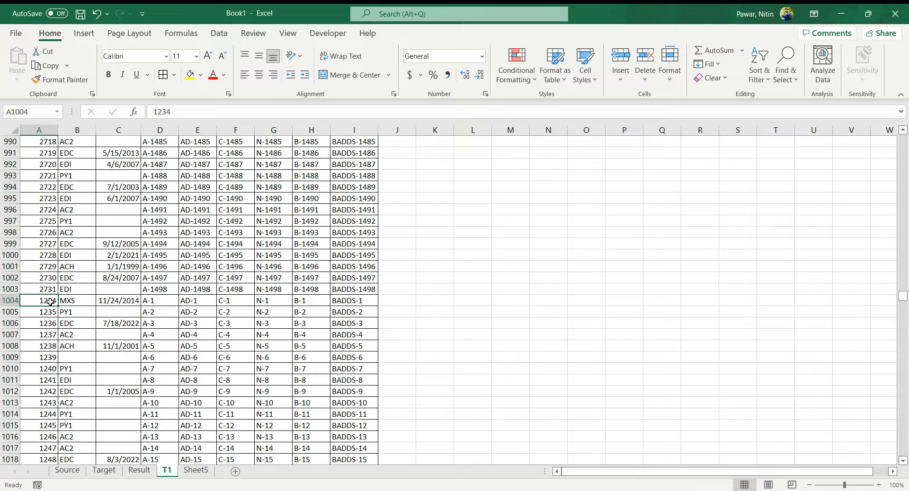
left_click(75, 302)
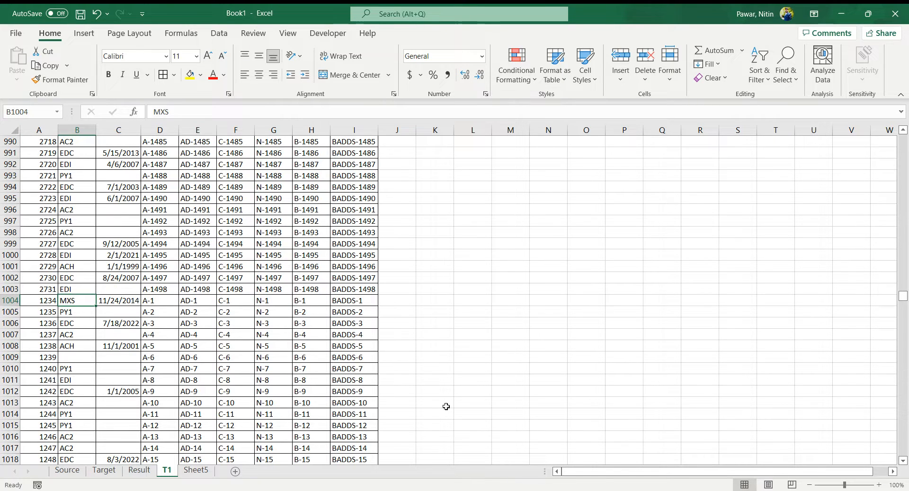
- Start a VLOOKUP formula in cell B2 of Sheet5 with A2 as the lookup value
left_click(199, 471)
left_click(84, 153)
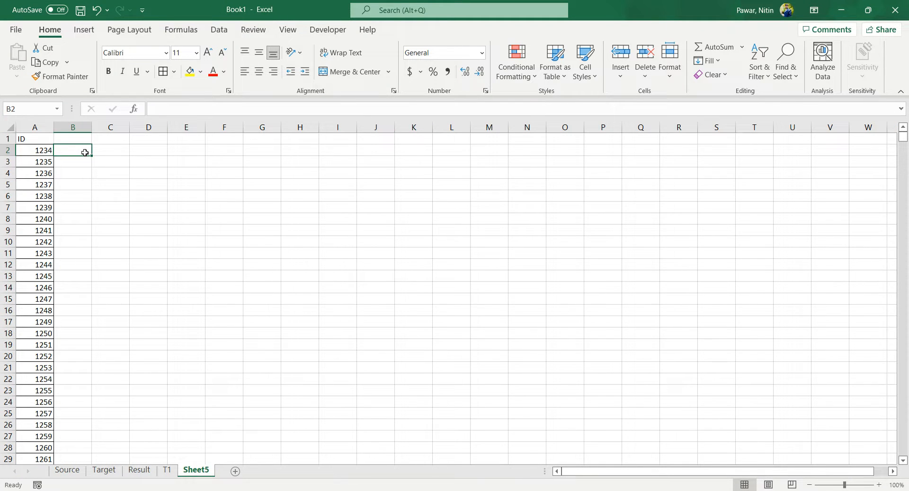
type("=")
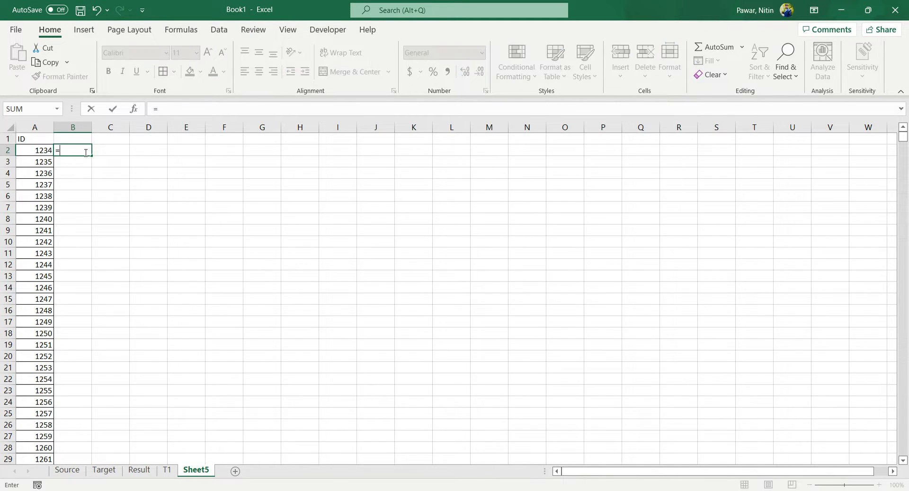
type("Vlo")
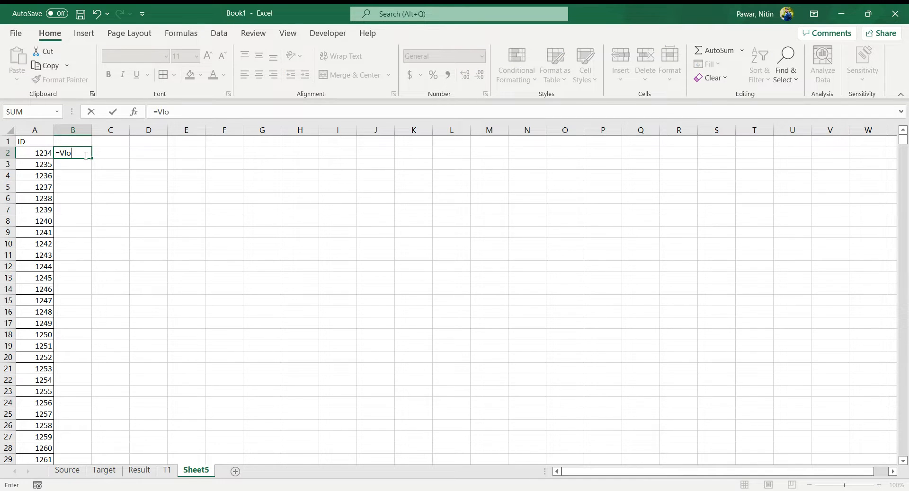
key("Tab")
left_click(43, 153)
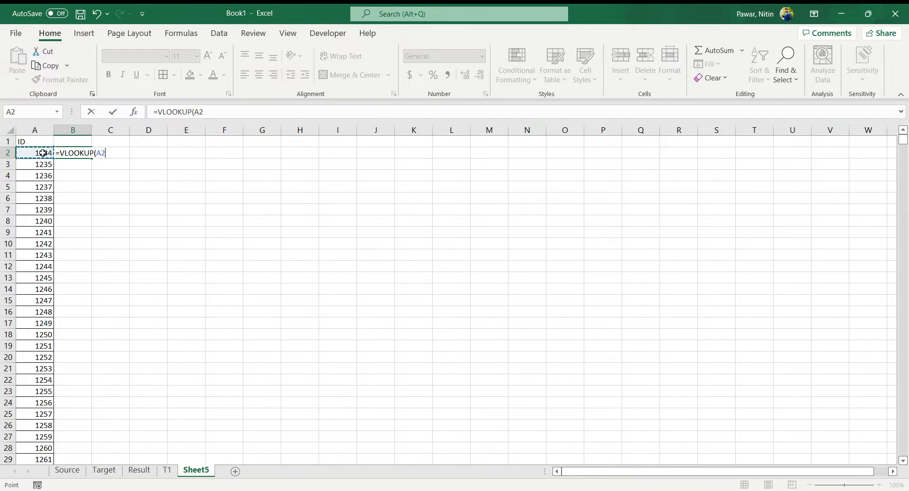
type(",")
- Set the lookup's table array to the range A2:I2001 on the Source sheet
left_click(67, 471)
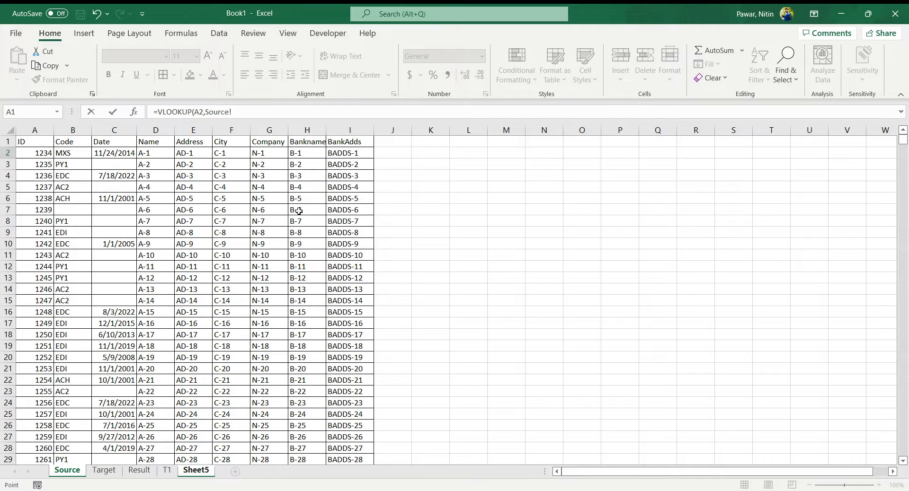
left_click(28, 152)
key("ctrl+shift+Right")
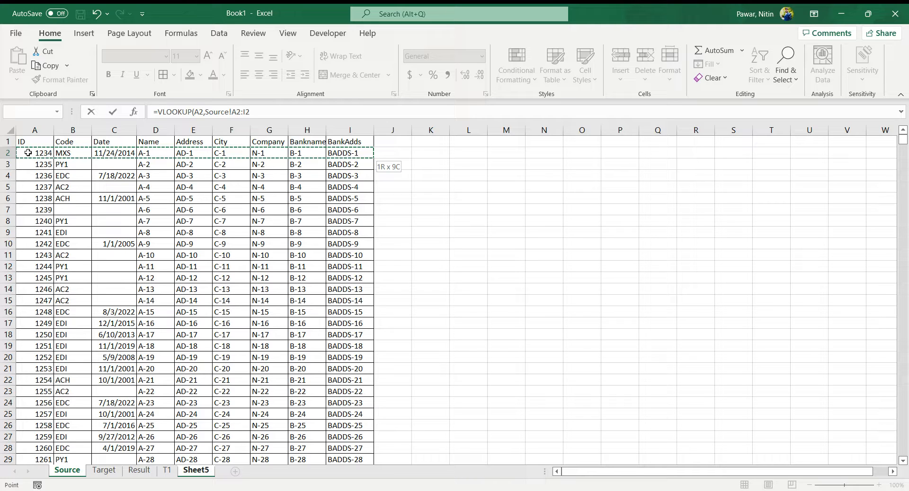
key("ctrl+shift+Down")
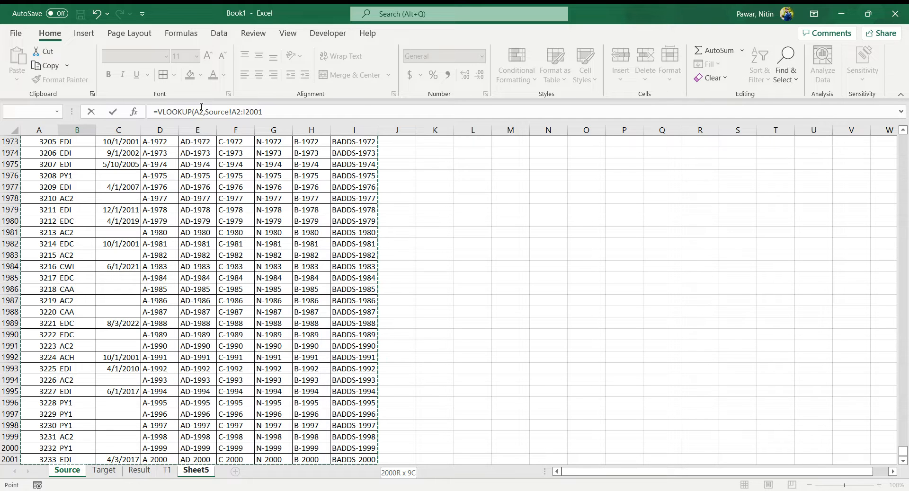
- Complete the VLOOKUP with column index 2 and exact match FALSE, and commit the formula
left_click(275, 112)
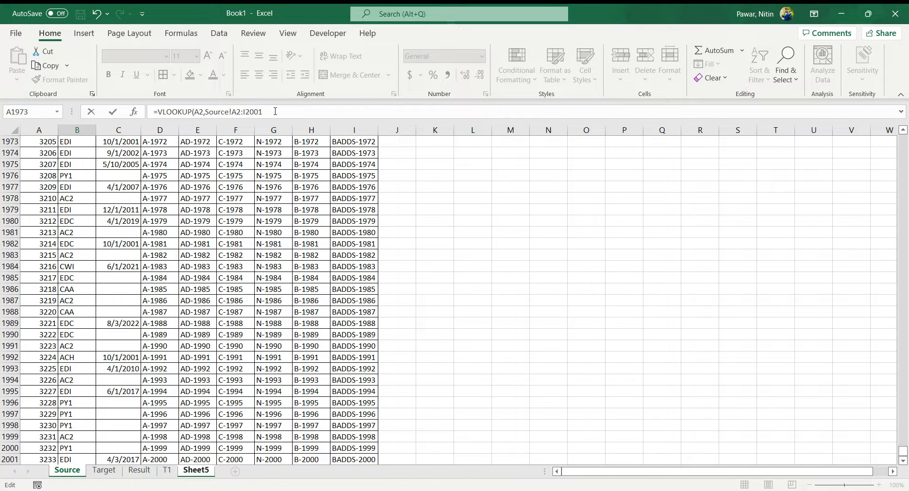
type(",")
left_click_drag(905, 450, 906, 139)
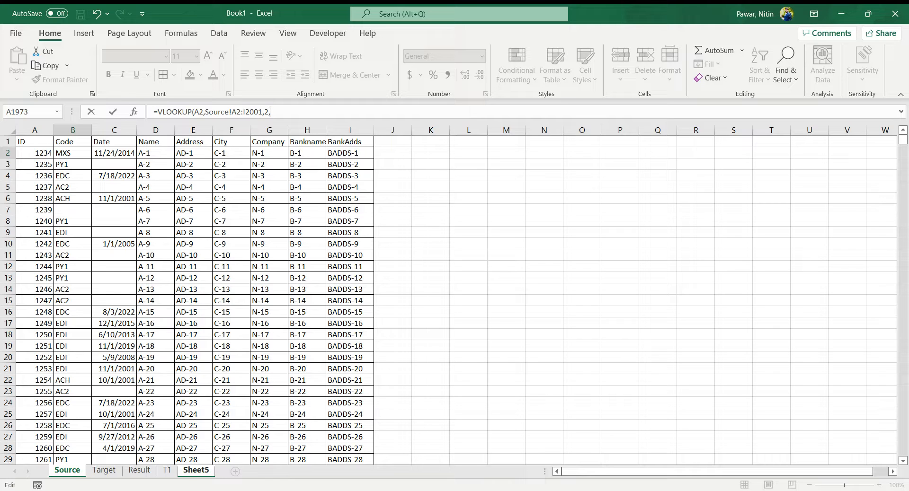
type("ALSE)")
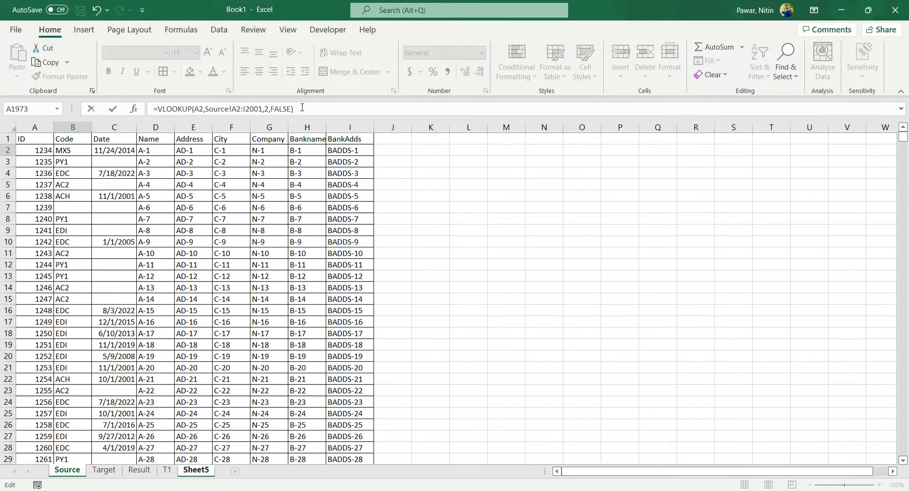
key("Return")
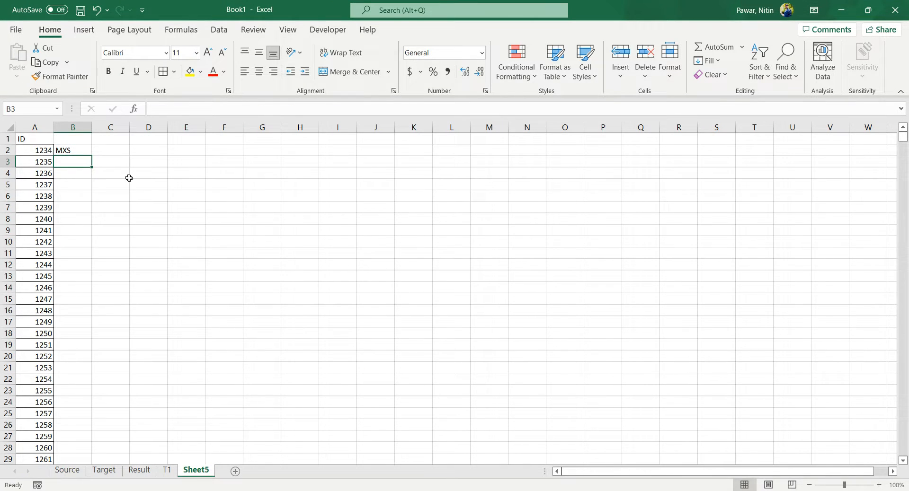
- Check the VLOOKUP formula in B2 of Sheet5 and view the matching record on the Source and T1 sheets
left_click(79, 149)
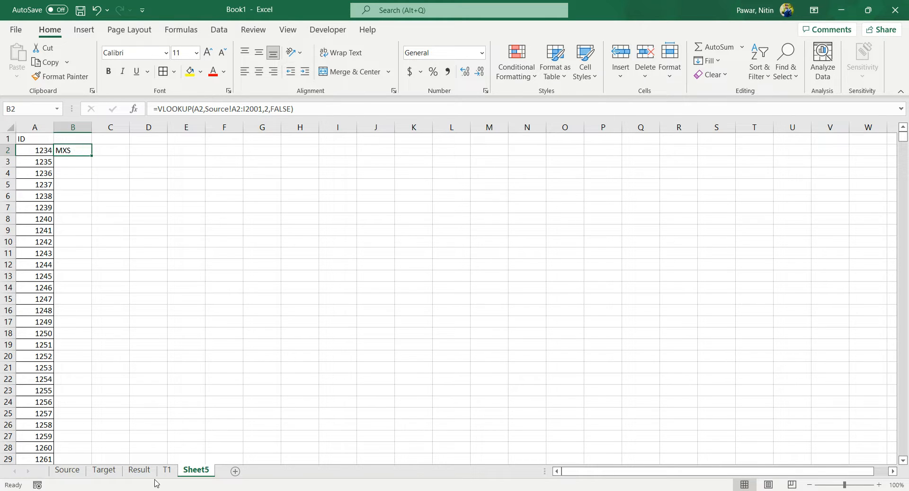
left_click(82, 474)
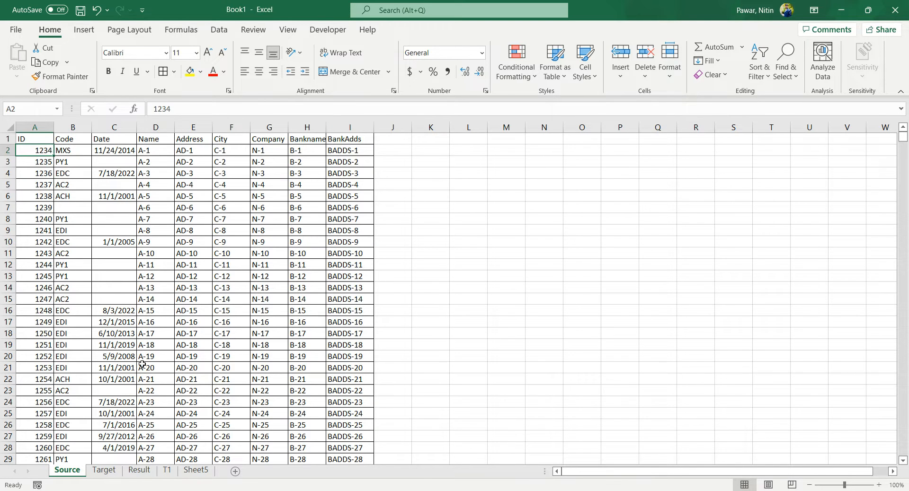
left_click(167, 473)
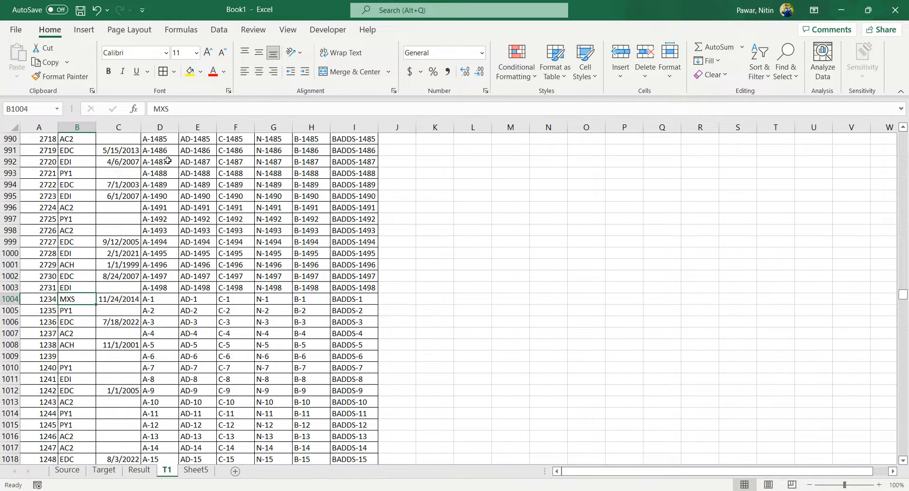
- Start a VLOOKUP formula in cell C2 of Sheet5 with A2 as the lookup value
left_click(196, 471)
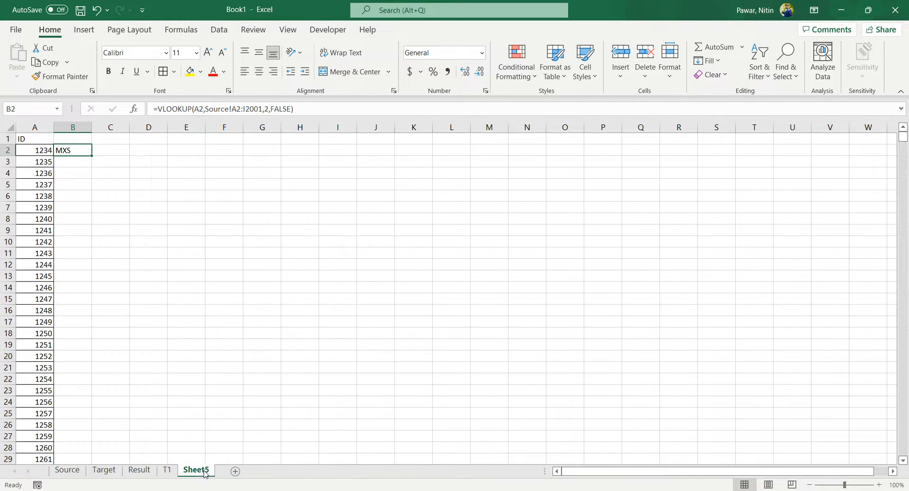
left_click(105, 151)
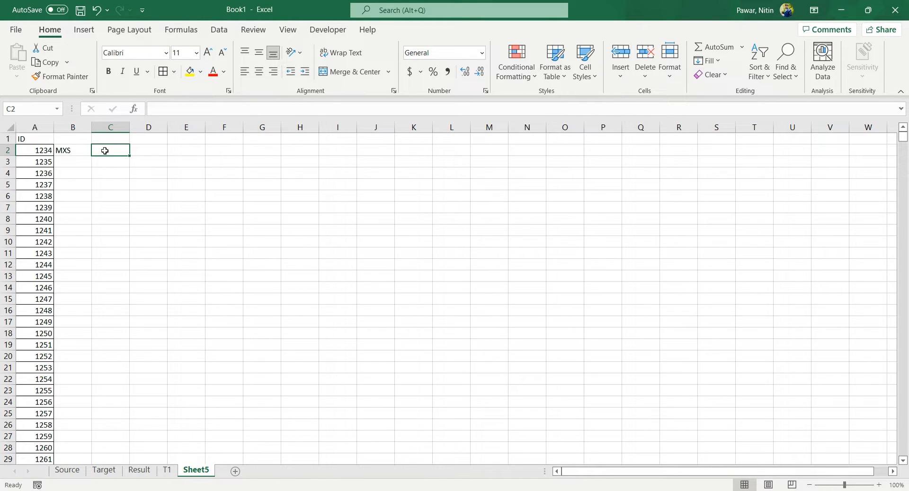
type("=vlo")
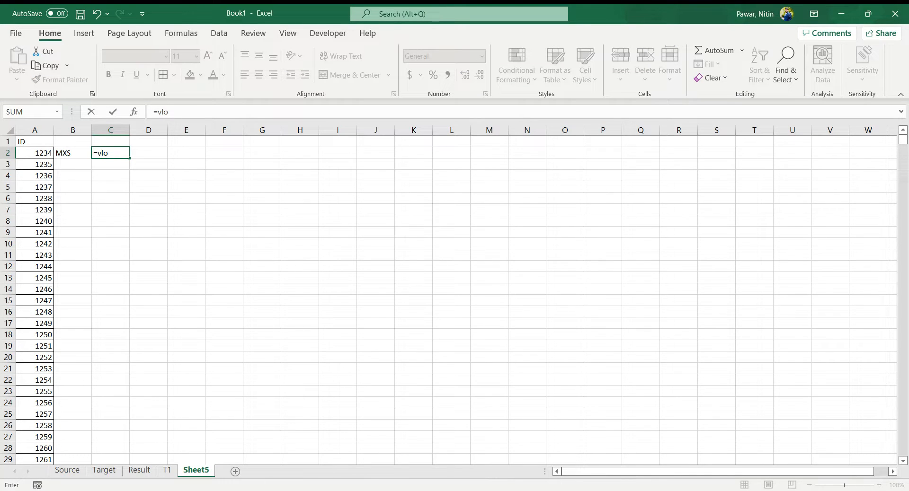
key("Tab")
left_click(42, 153)
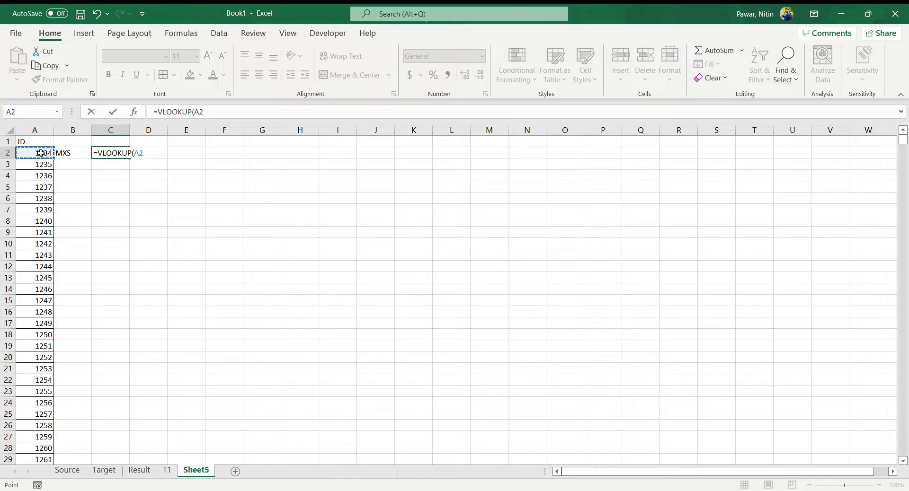
type(",")
- Set the C2 lookup's table array to the range A2:I2001 on the T1 sheet
left_click(167, 472)
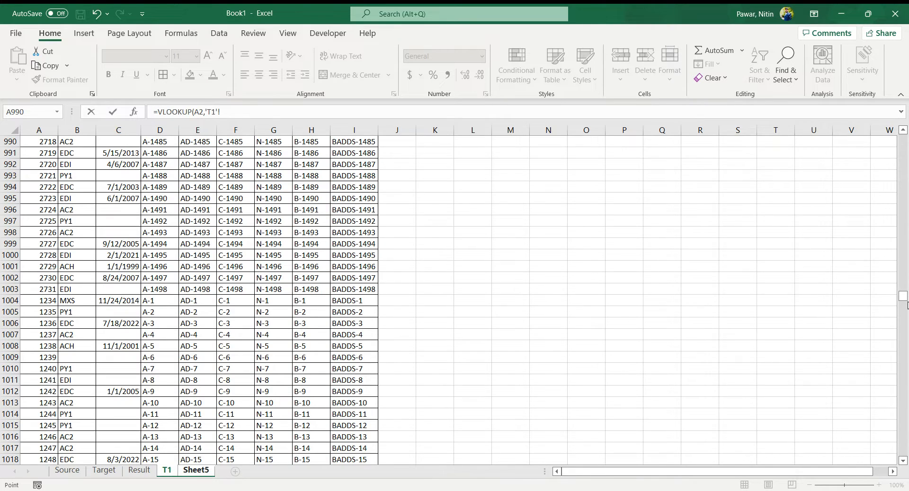
left_click_drag(904, 297, 904, 142)
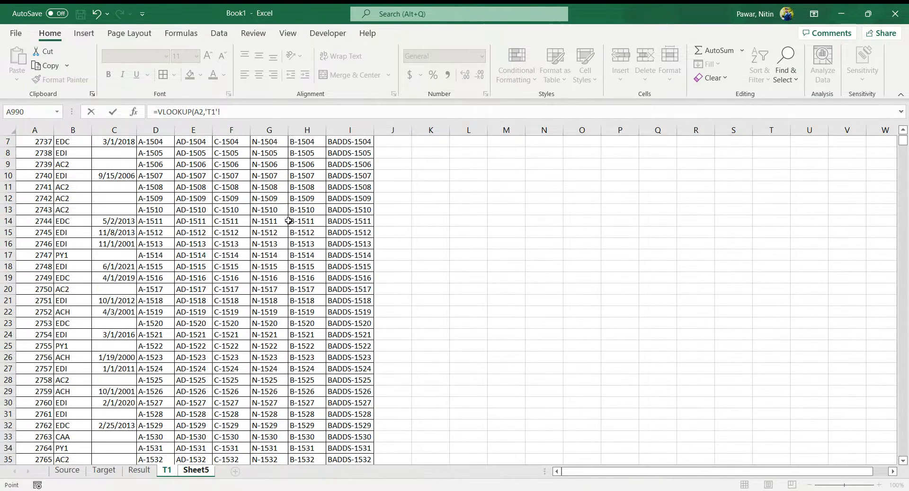
scroll(42, 187, "up", 2)
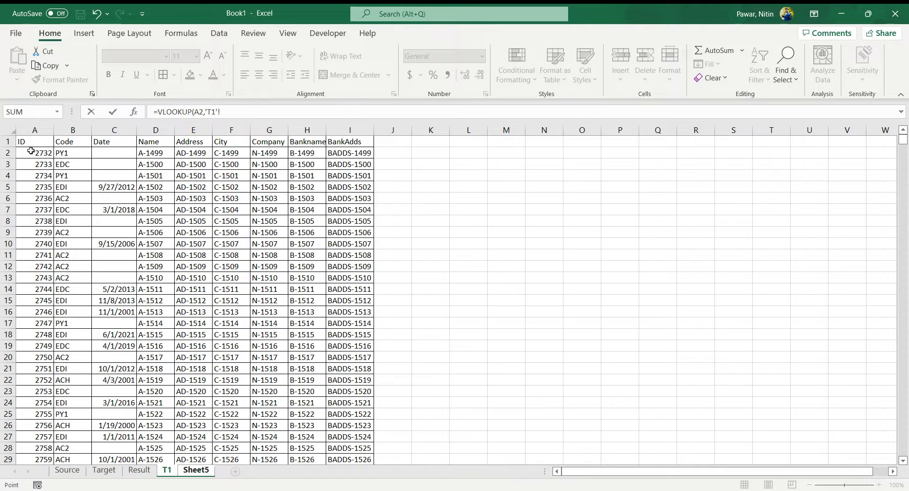
left_click(31, 153)
left_click_drag(31, 153, 73, 153)
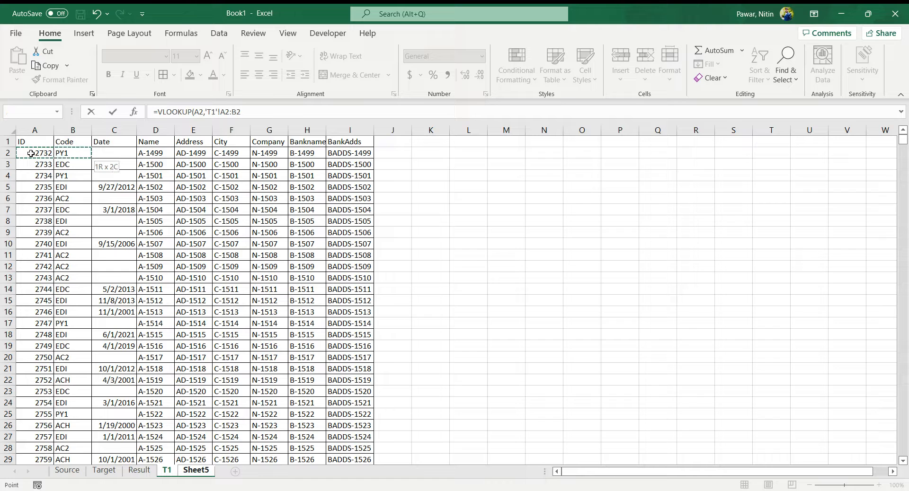
key("shift+Right")
key("shift+Right")
key("shift+Right")
key("shift+Right")
key("shift+Right")
key("shift+Right")
key("shift+Right")
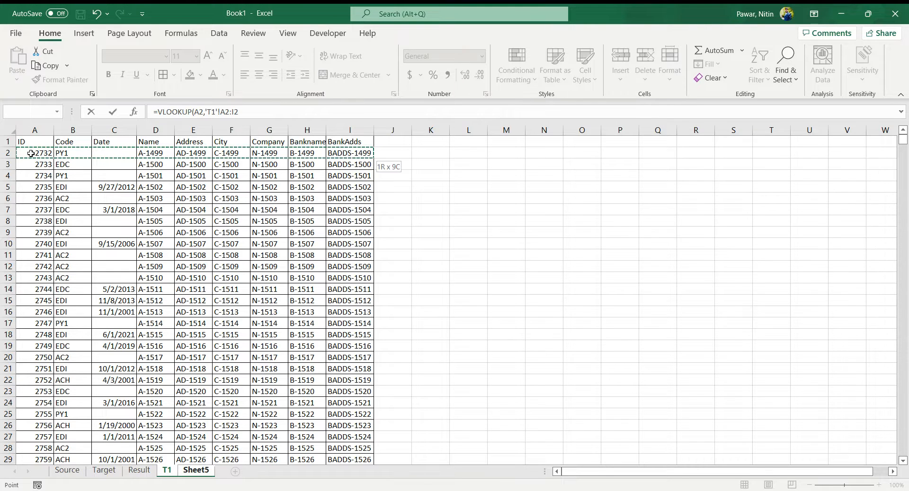
key("ctrl+shift+Down")
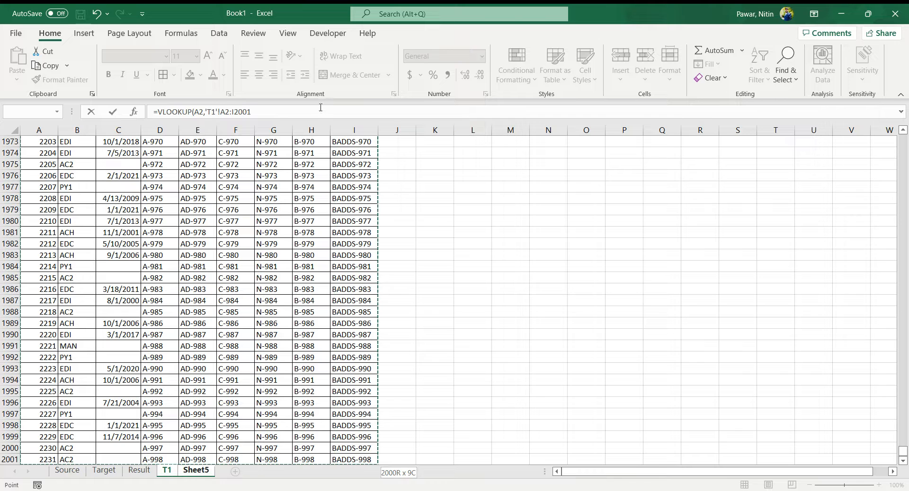
- Complete the T1 VLOOKUP with column index 2 and exact match FALSE, and commit the formula
type(",")
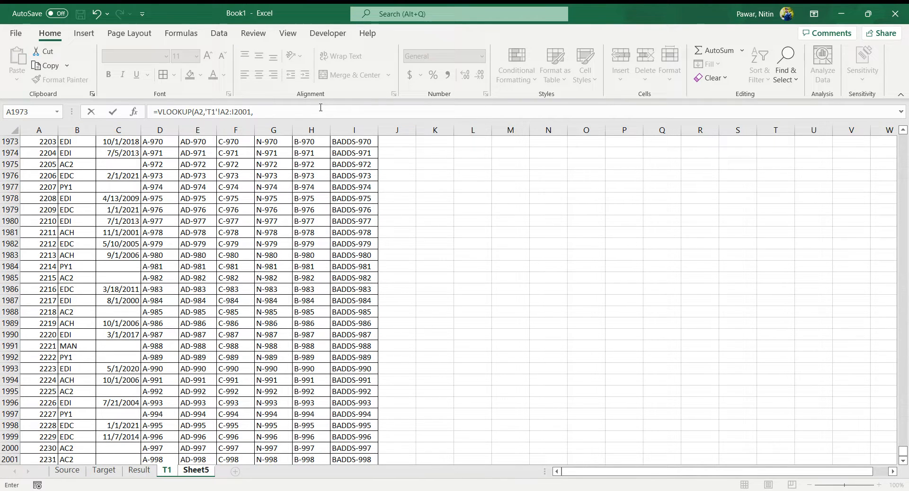
left_click_drag(903, 453, 903, 135)
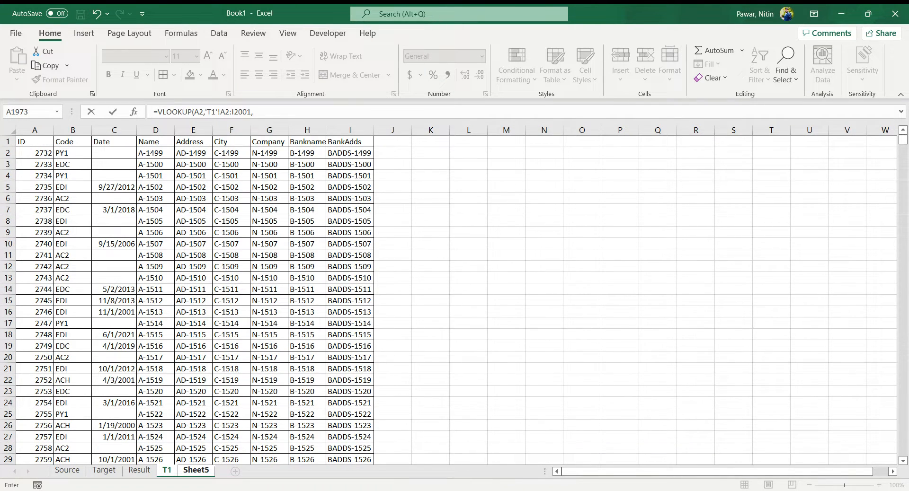
left_click(276, 112)
type("2,FALSE)")
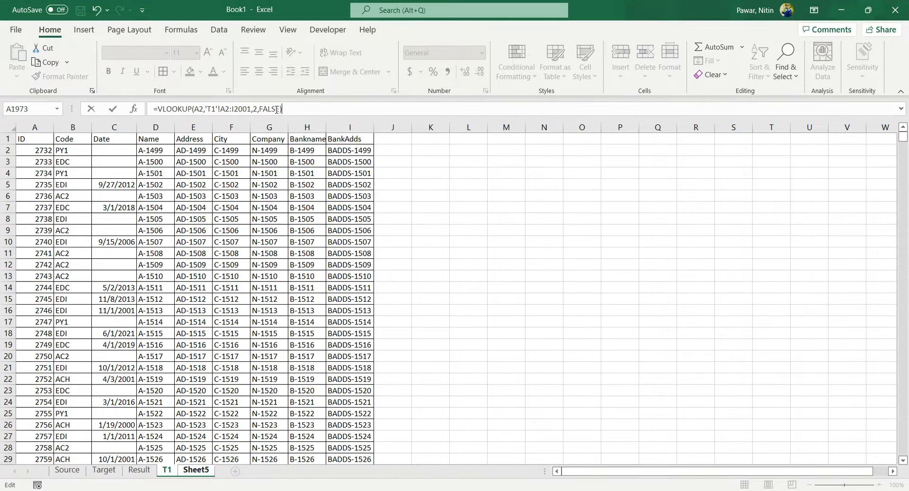
key("Return")
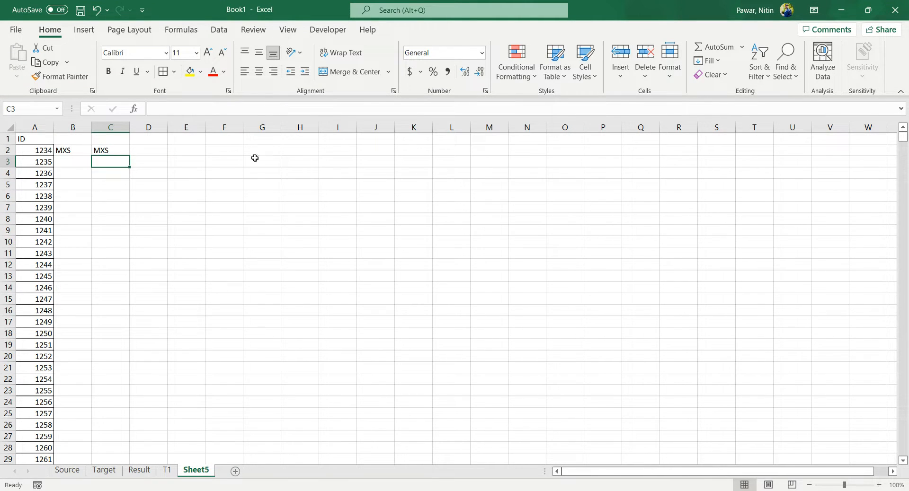
- Compare the lookup formulas and results in B2 and C2 of Sheet5
left_click(122, 151)
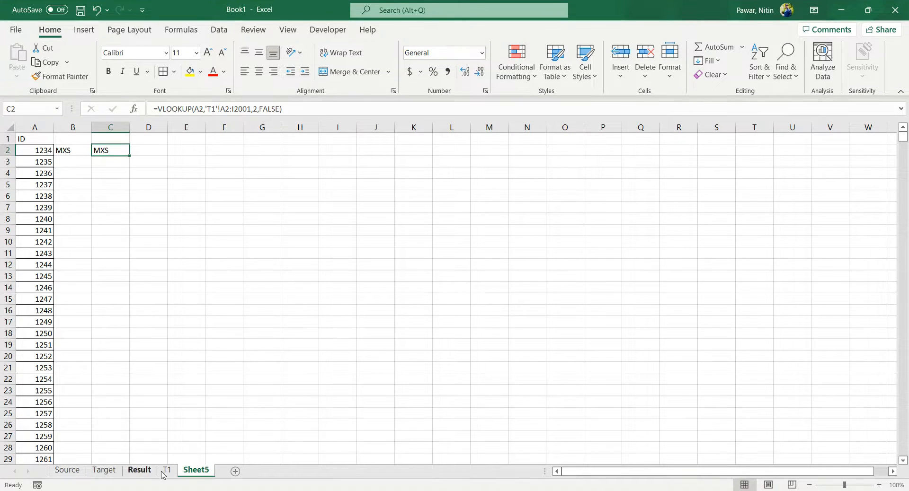
left_click(64, 152)
left_click(98, 152)
left_click(84, 152)
left_click(117, 154)
left_click(81, 140)
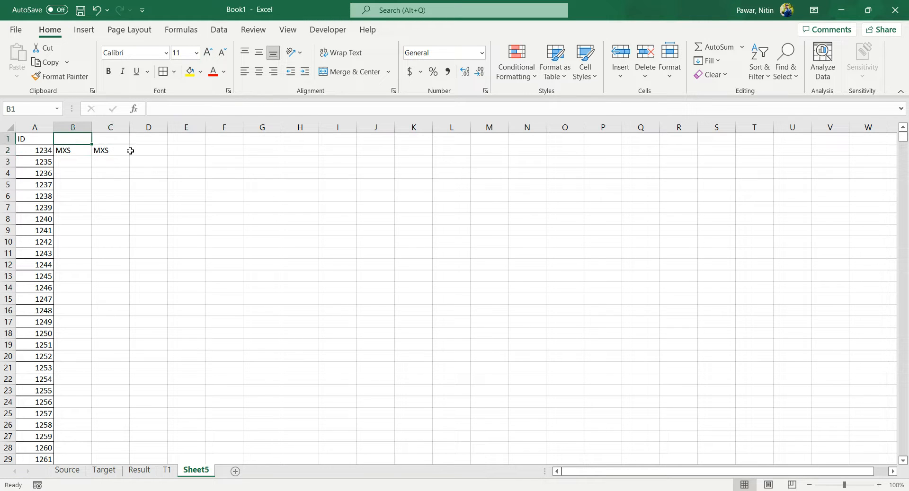
- Enter =IF(B2=C2,"Match","Error") in cell D2 and check it against the two lookup cells
left_click(142, 151)
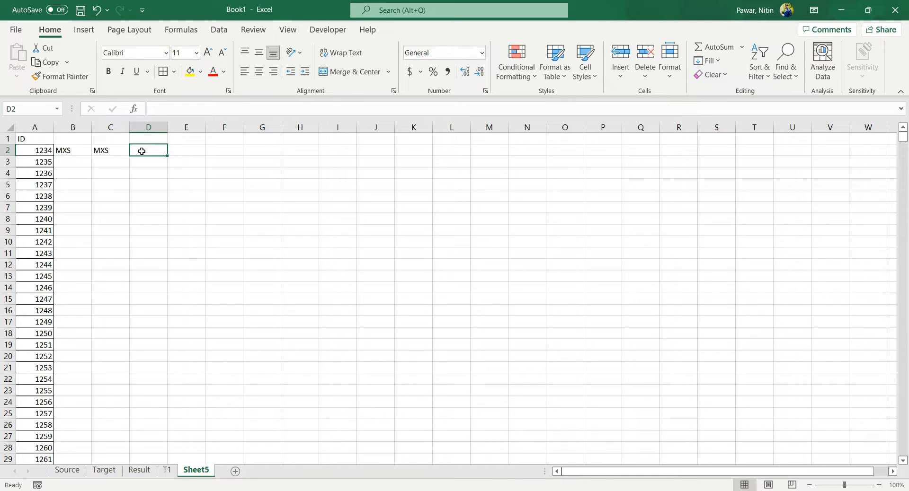
type("=")
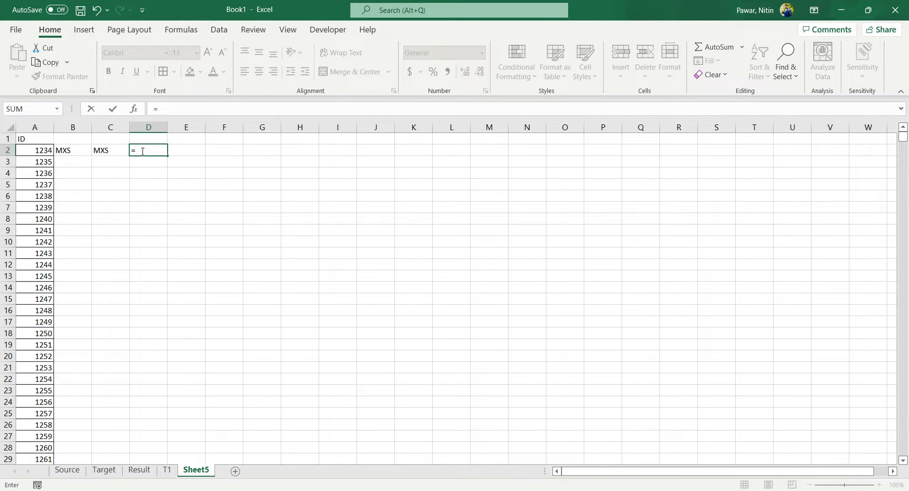
type("IF(")
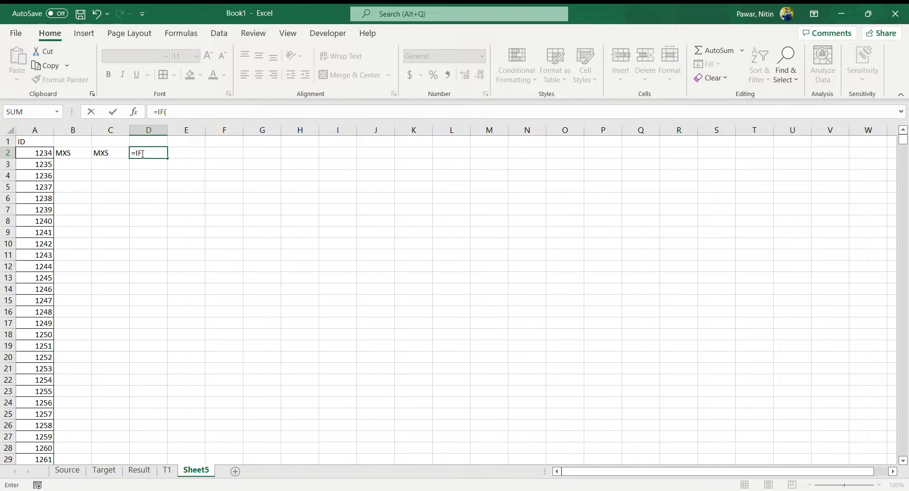
left_click(75, 153)
type("=")
left_click(107, 156)
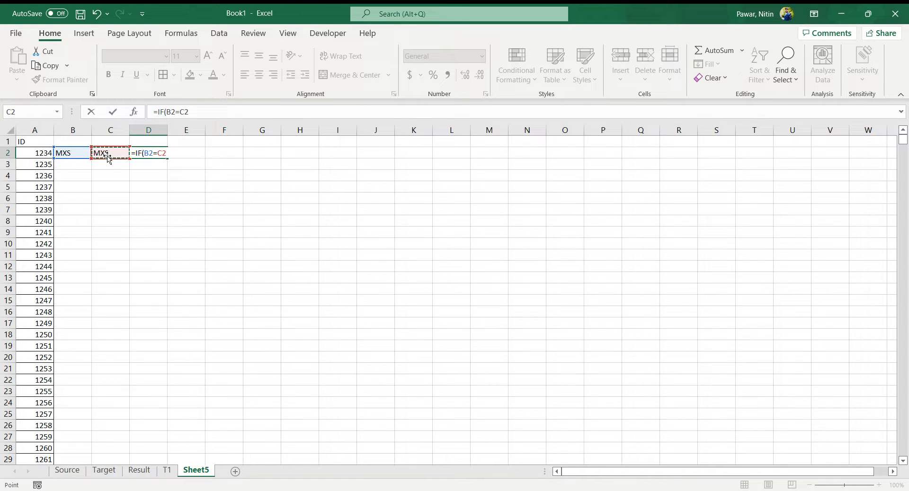
type(",\"Match\",\"Error")
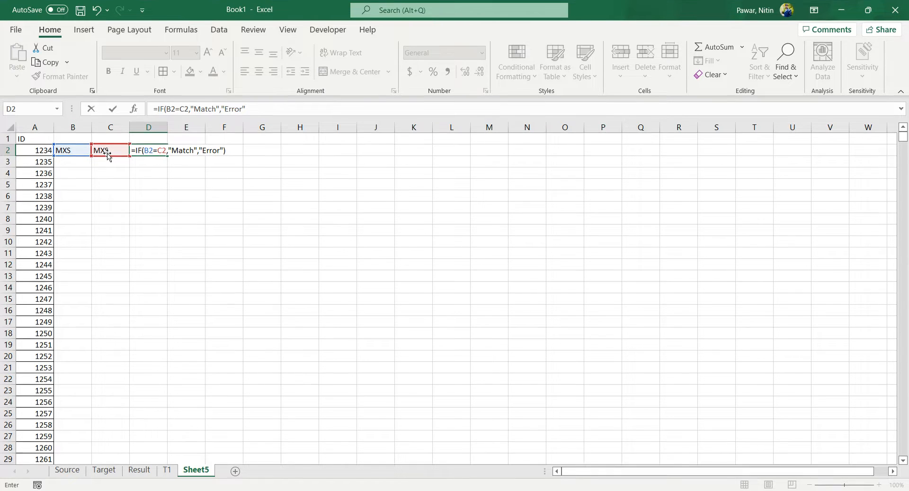
key("Return")
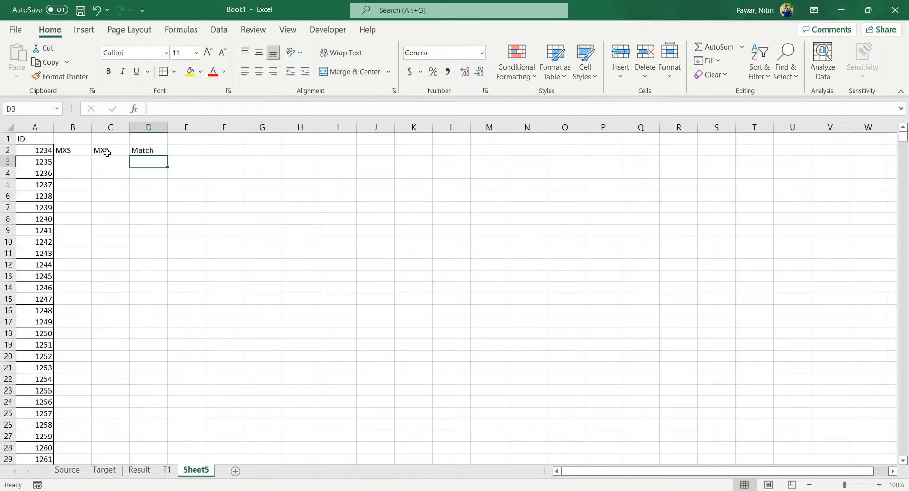
left_click(143, 150)
left_click(70, 152)
left_click(114, 151)
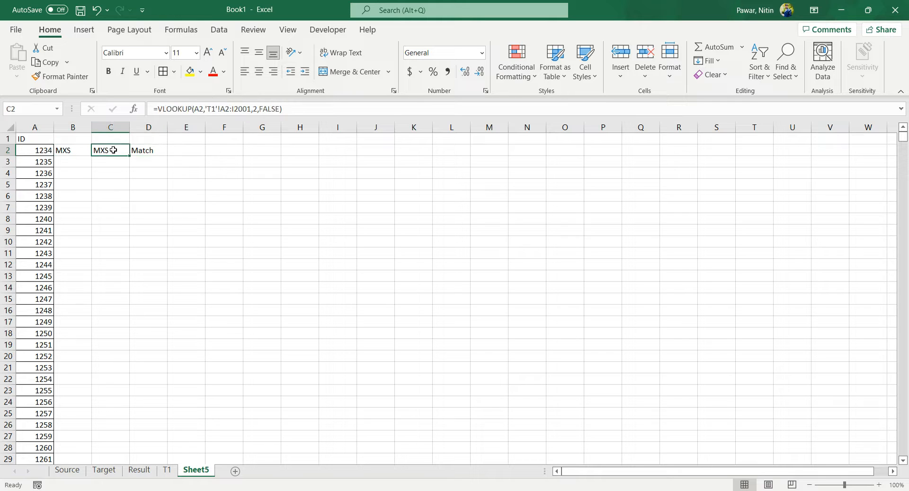
- Fill the formulas in B2, C2 and D2 down their columns for all IDs
left_click(67, 154)
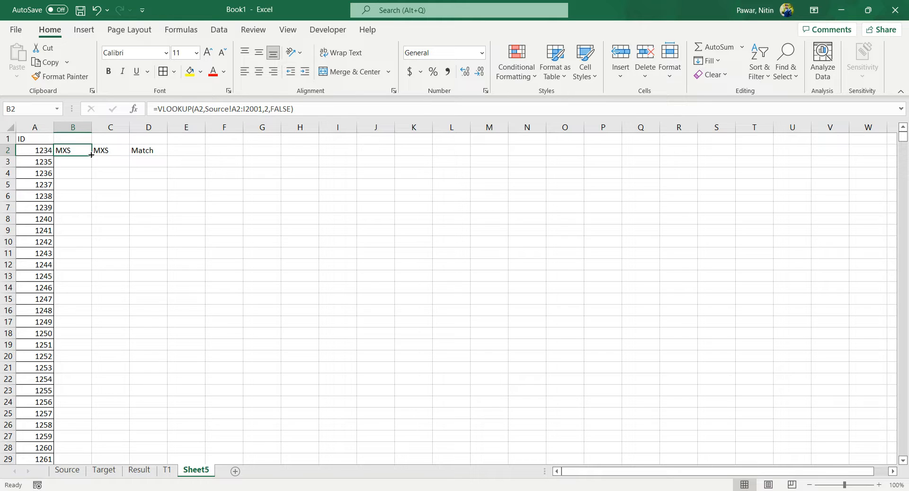
double_click(92, 155)
left_click(107, 150)
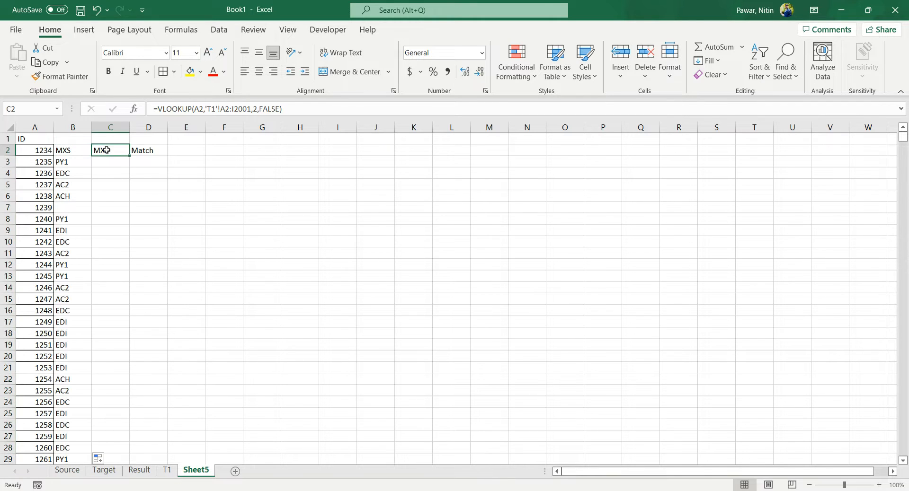
double_click(128, 155)
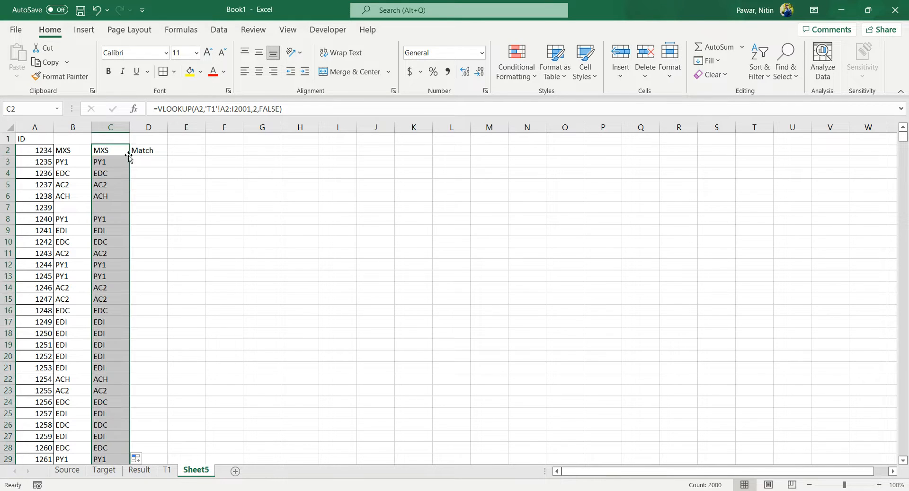
left_click(159, 152)
double_click(166, 155)
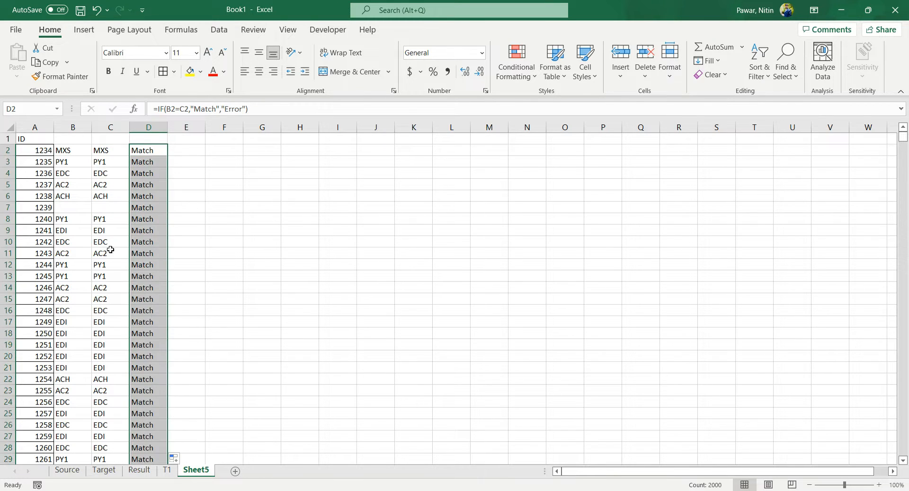
- Review the looked-up codes and comparison results down the rows of Sheet5, and check the row 2 formulas
left_click(41, 155)
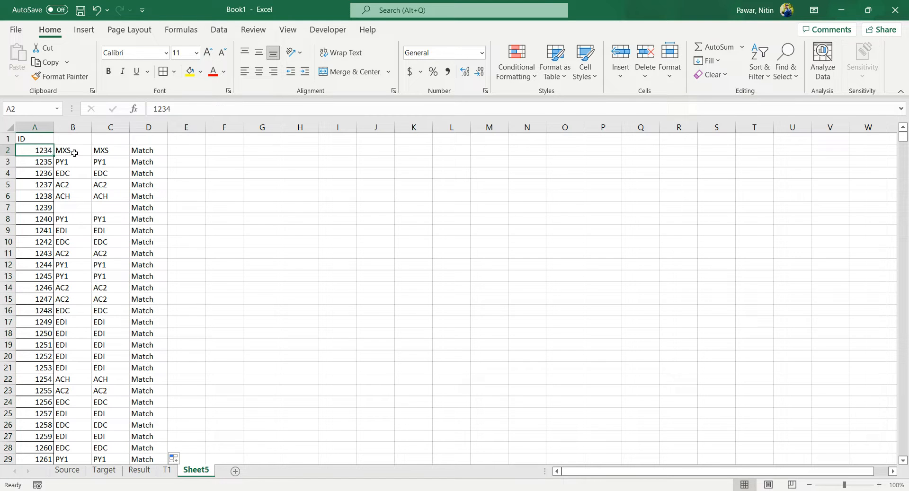
left_click(74, 153)
scroll(137, 311, "down", 20)
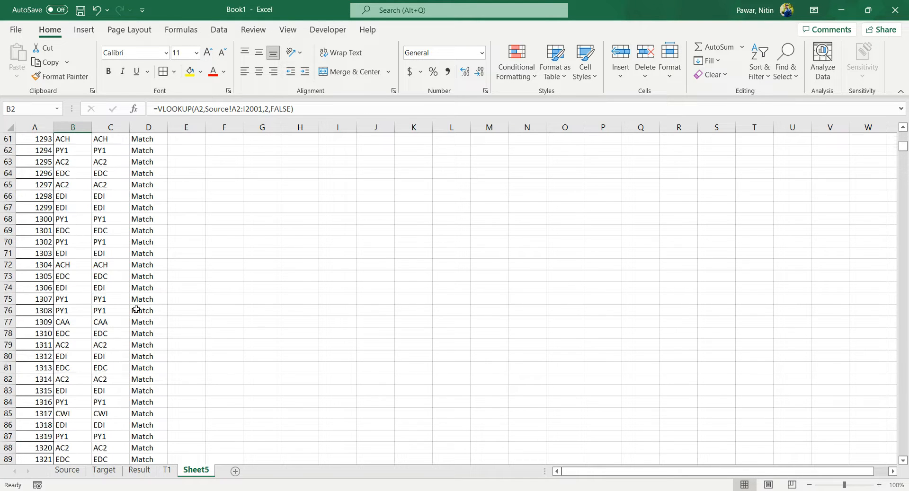
scroll(136, 311, "down", 20)
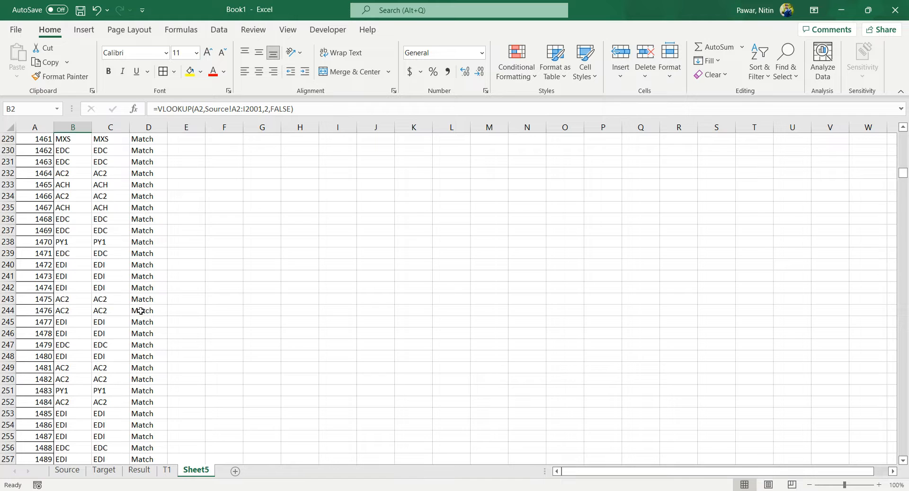
scroll(141, 315, "down", 20)
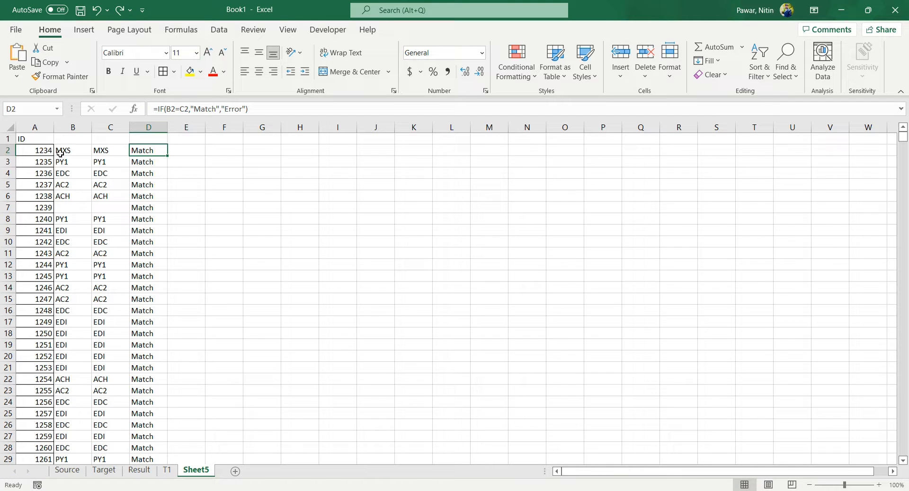
left_click(60, 153)
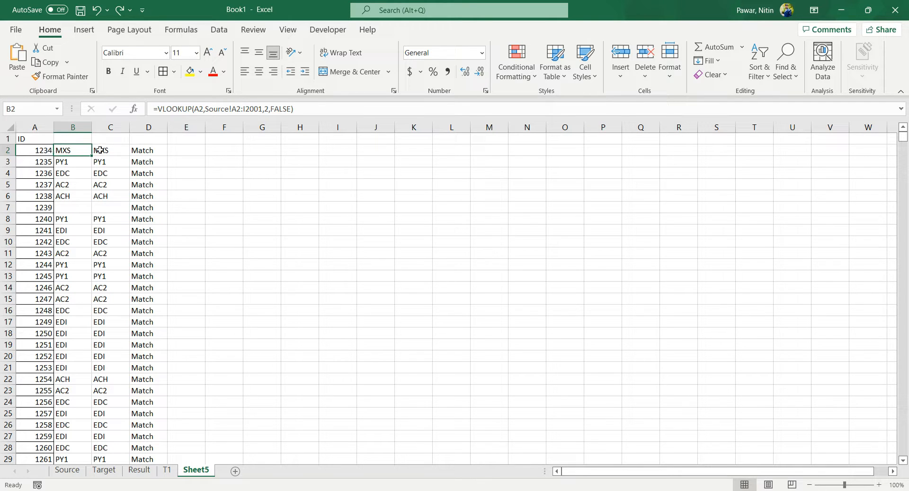
left_click(130, 151)
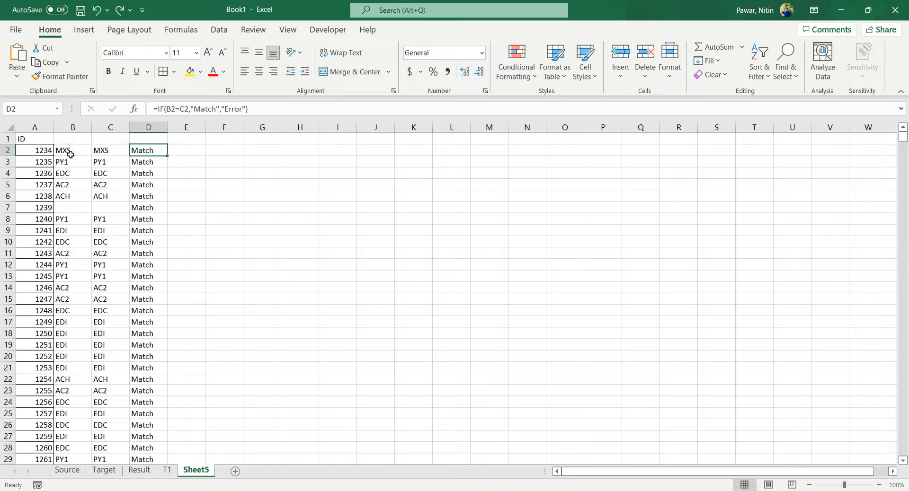
- Copy the Code header from the Source sheet into cells B1 and C1 of Sheet5
left_click(68, 471)
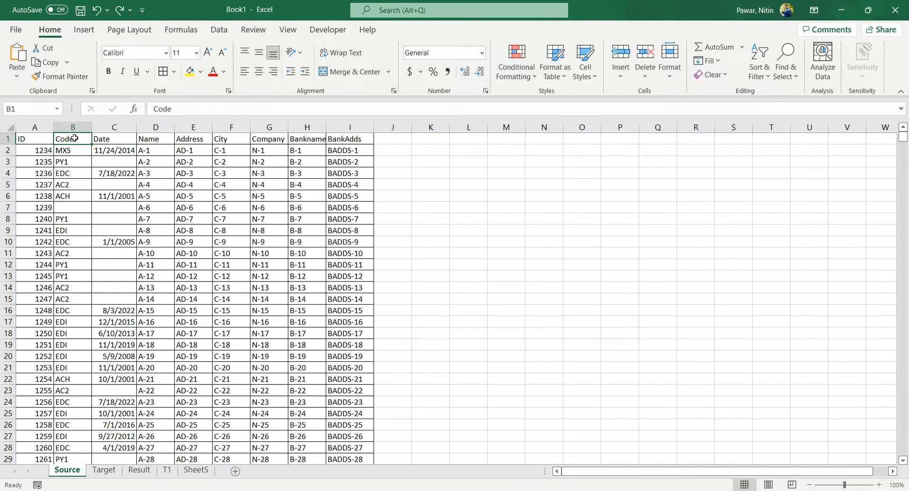
key("ctrl+c")
left_click(196, 470)
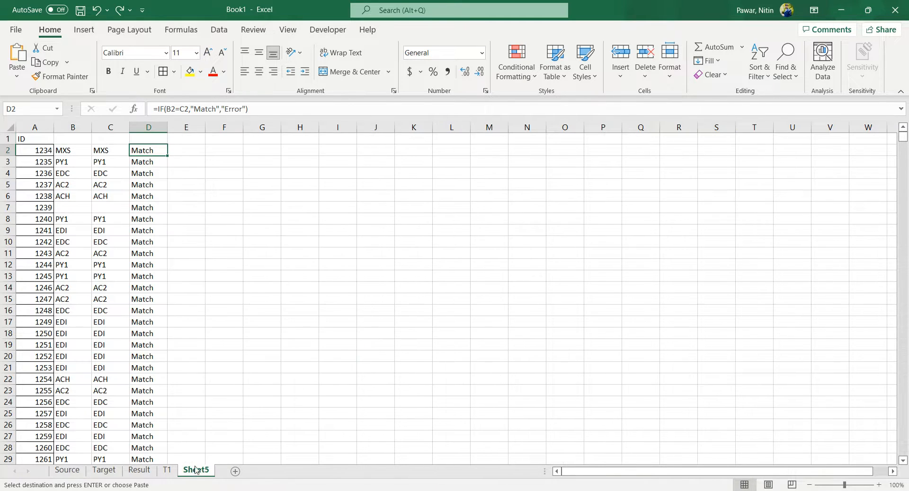
left_click(75, 141)
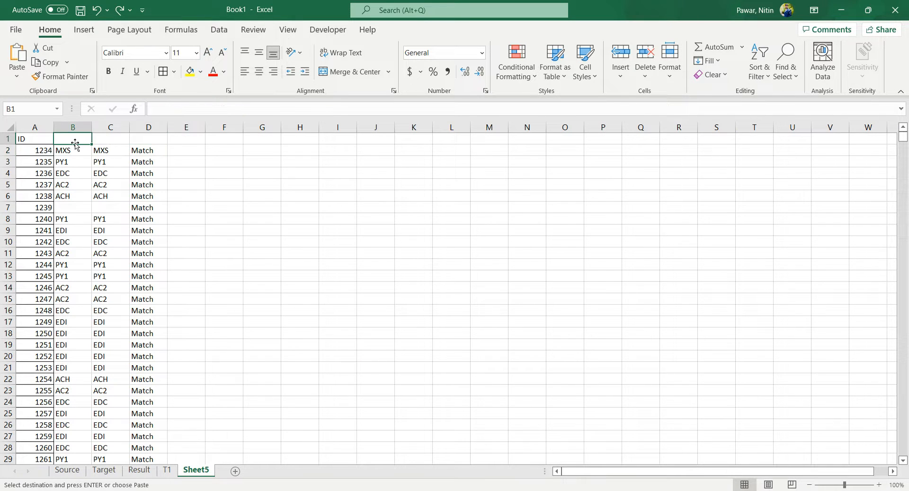
key("ctrl+v")
left_click(108, 140)
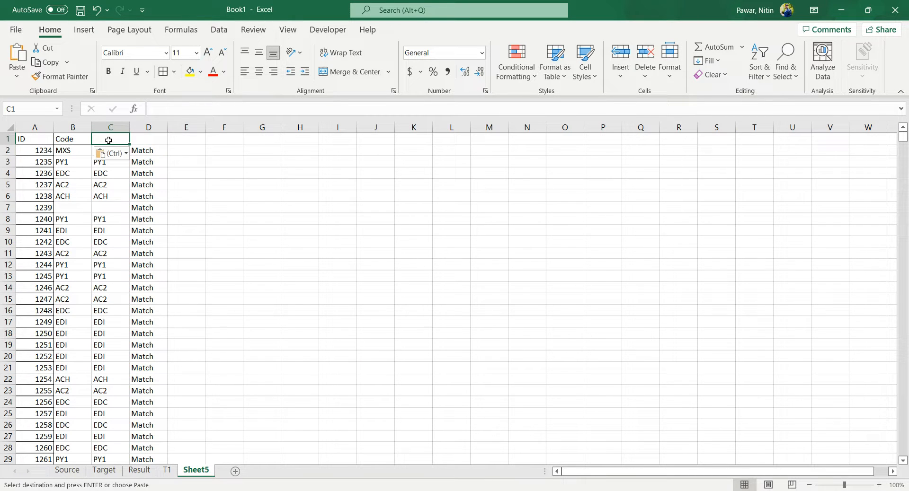
key("ctrl+v")
- Rename the headers in B1 and C1 as Code-source and Code-Target, and fit column C to its contents
left_click(68, 139)
left_click(181, 107)
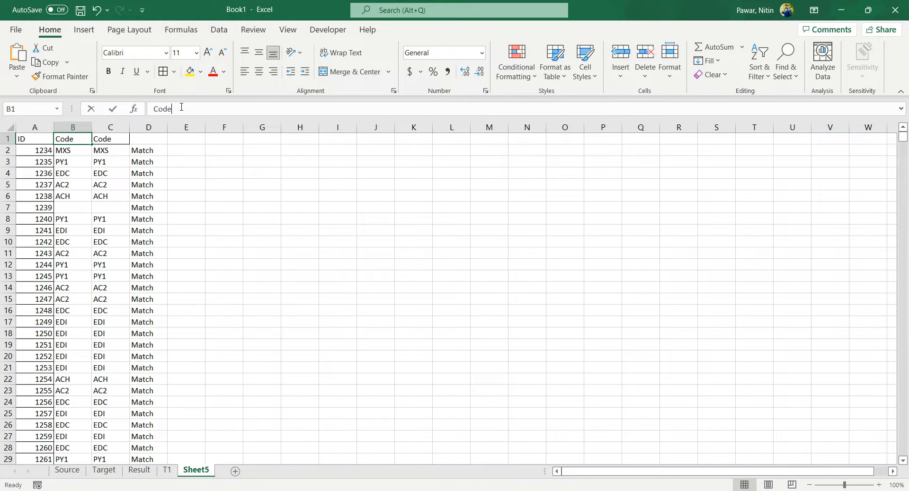
type("-source")
left_click(142, 174)
left_click(108, 140)
left_click(216, 109)
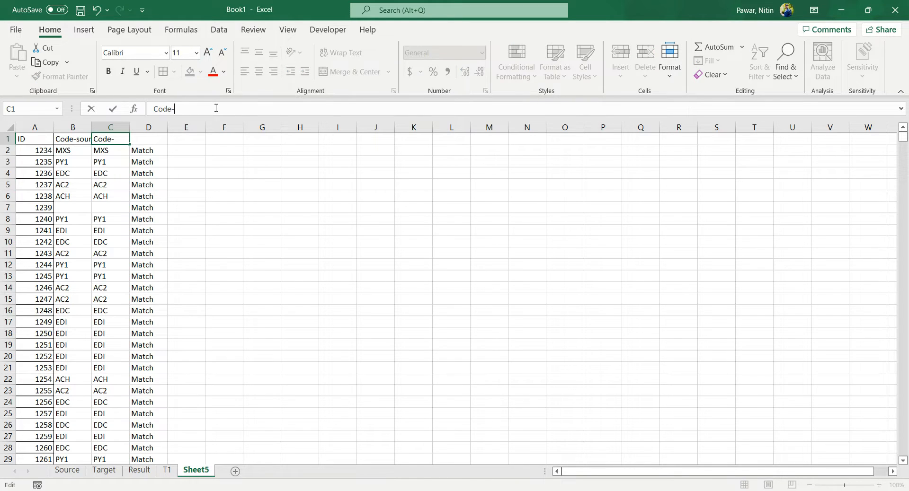
type("-Target")
left_click_drag(348, 312, 347, 302)
double_click(128, 127)
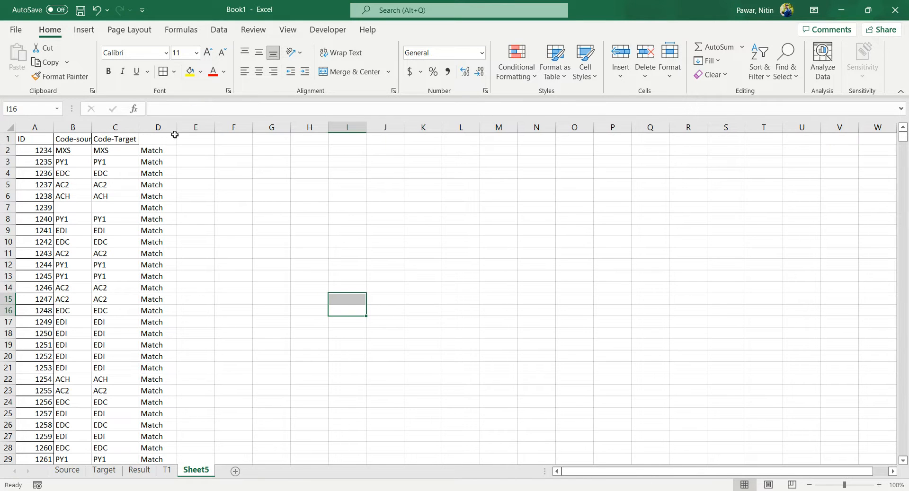
- Enter R1 as the header of the comparison result column in cell D1
left_click(174, 135)
left_click(174, 111)
type("R1")
left_click(271, 276)
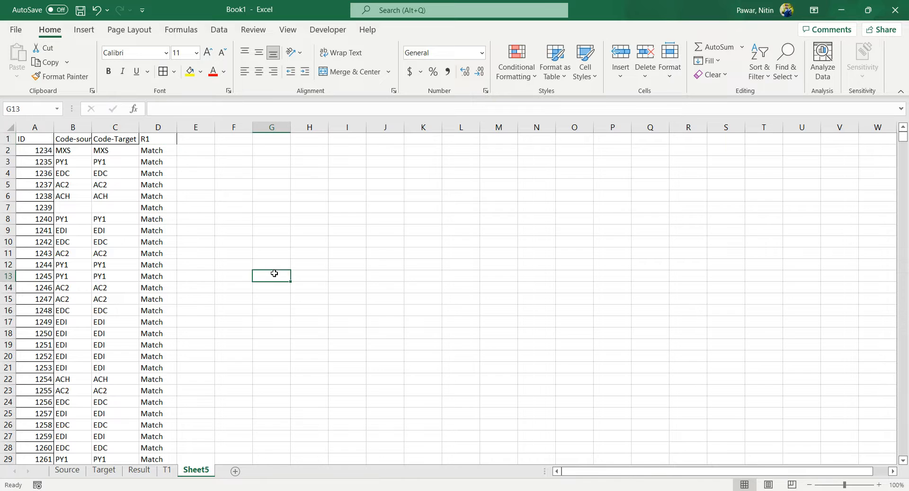
- Review the new Sheet5 headers against the columns in Source and Target, from Code through BankAdds
left_click(71, 141)
left_click(133, 139)
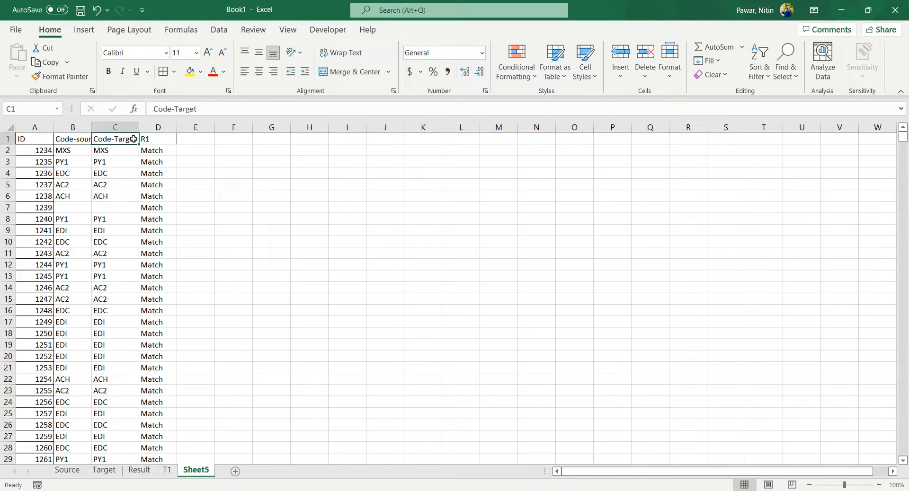
left_click(152, 139)
left_click(104, 471)
left_click(78, 471)
left_click(104, 471)
left_click(77, 472)
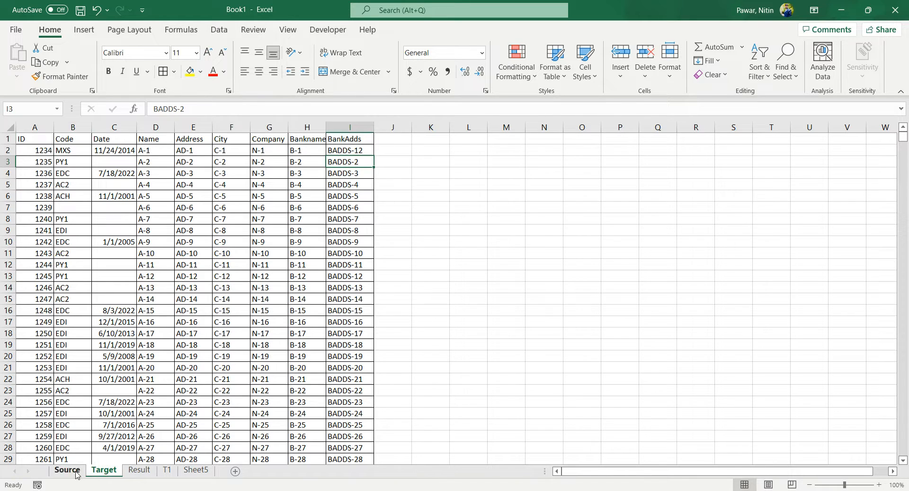
left_click(69, 152)
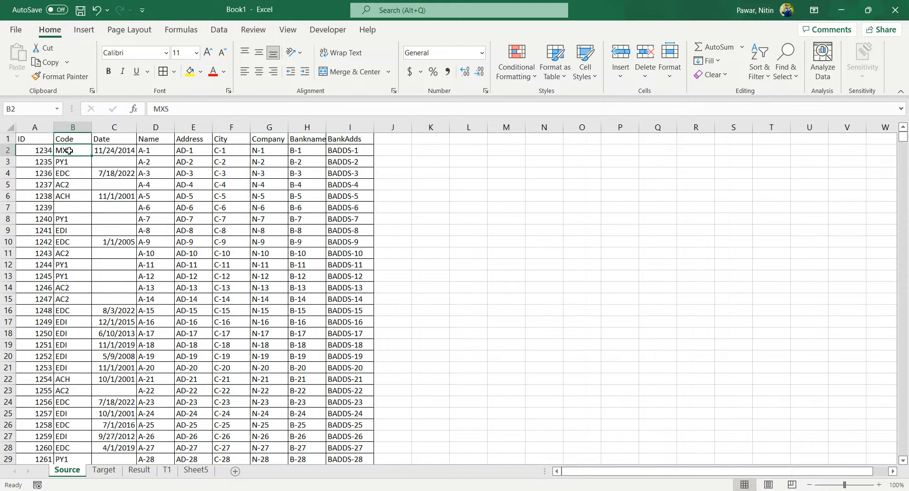
left_click(115, 150)
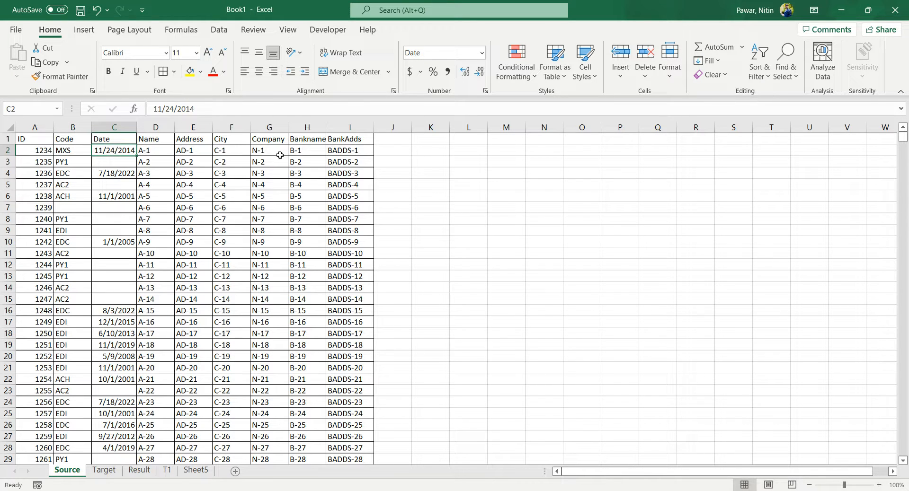
left_click(354, 134)
left_click(355, 160)
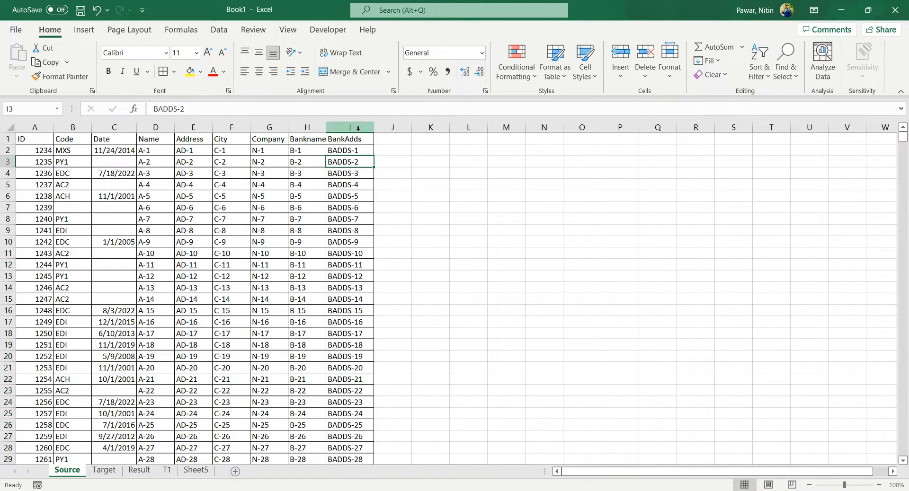
left_click(207, 472)
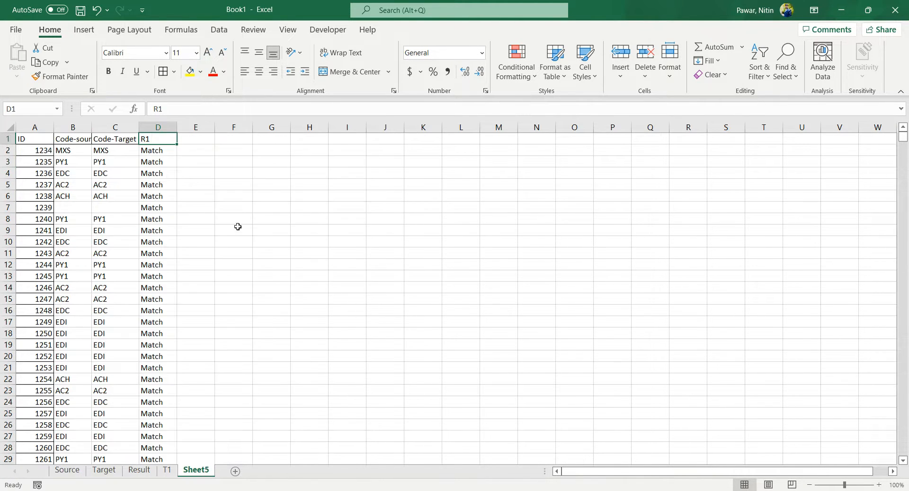
- Copy the lookup and comparison formulas from B2:D2 into E2:G2 of Sheet5
left_click(156, 154)
left_click(80, 153)
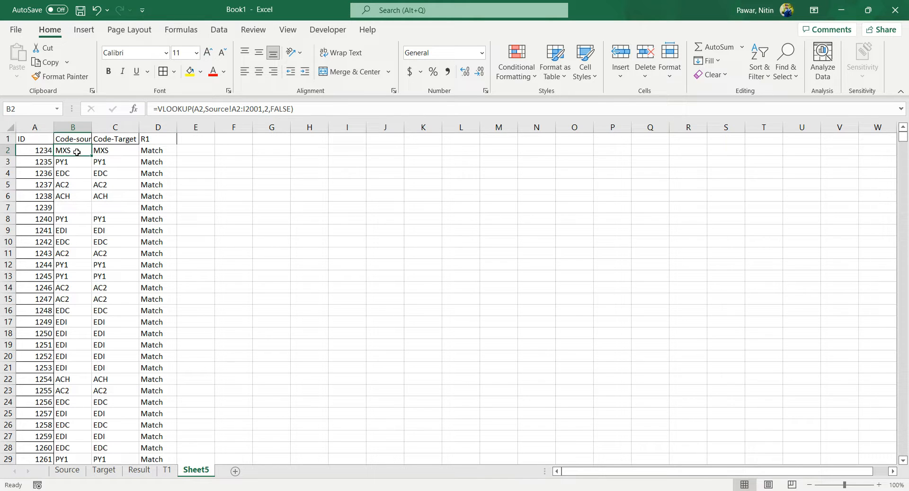
left_click(159, 153, "shift")
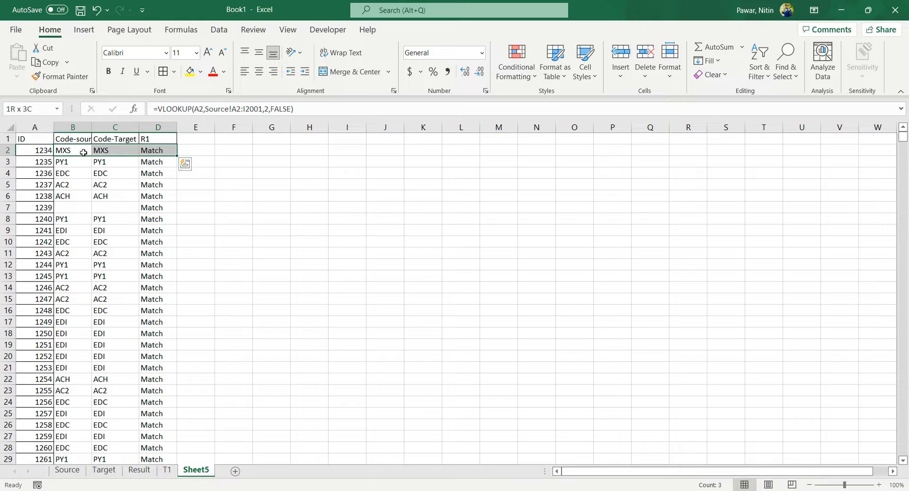
key("ctrl+c")
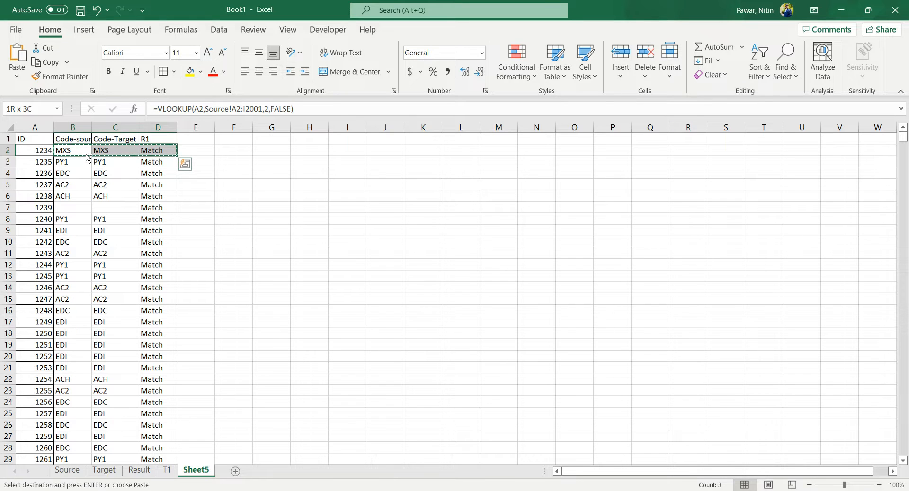
left_click(195, 148)
key("ctrl+v")
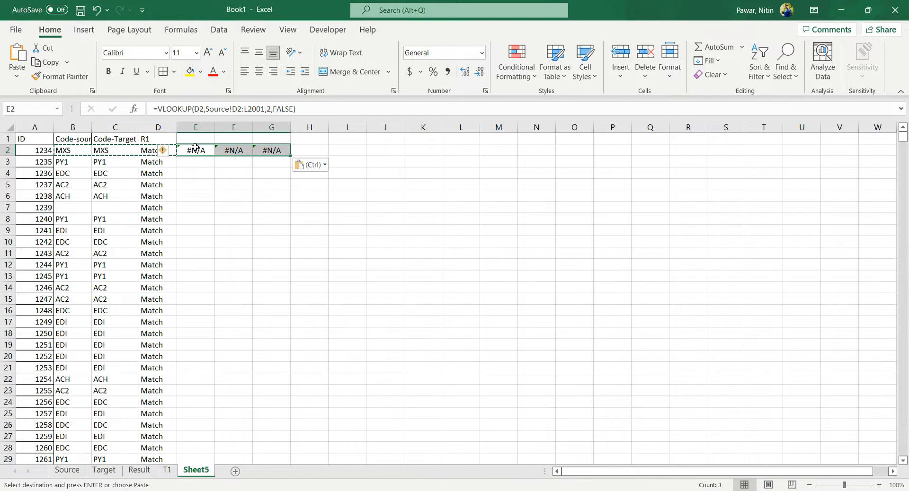
left_click(205, 184)
- Correct the VLOOKUP in E2 to use lookup value A2 and table range Source!A2:I2001
left_click(208, 152)
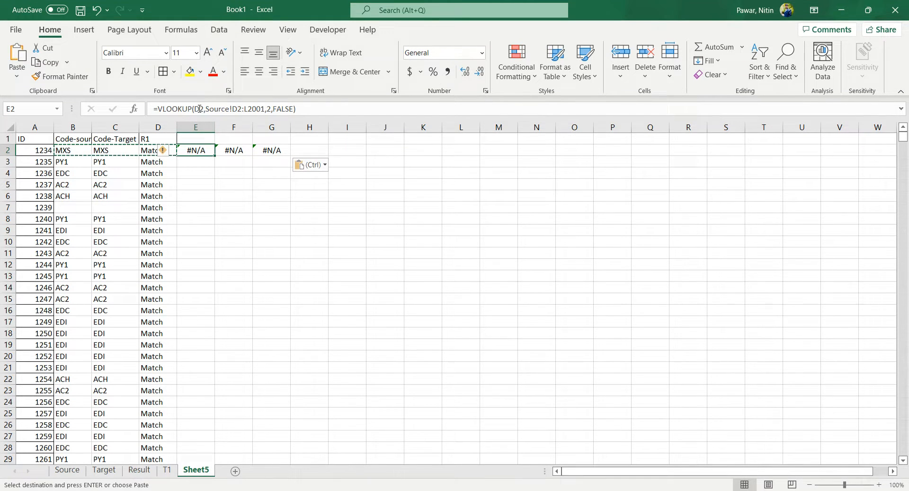
left_click(200, 109)
key("BackSpace")
type("A")
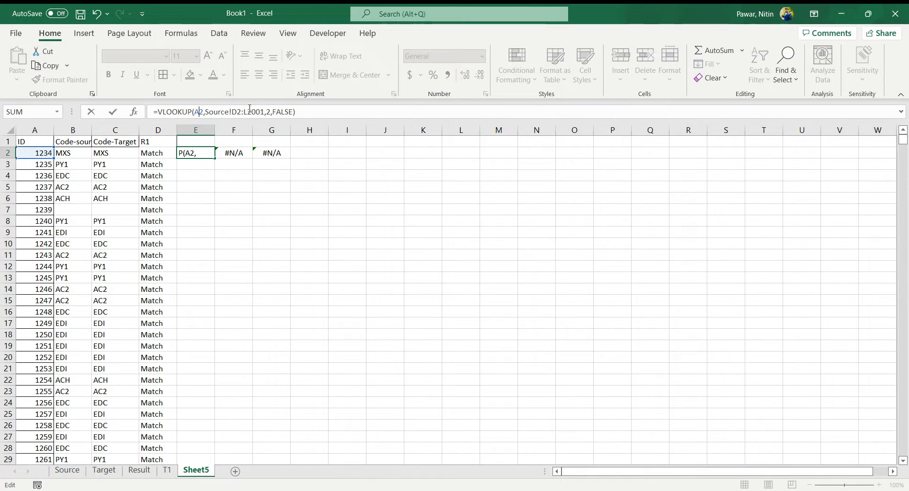
left_click(235, 112)
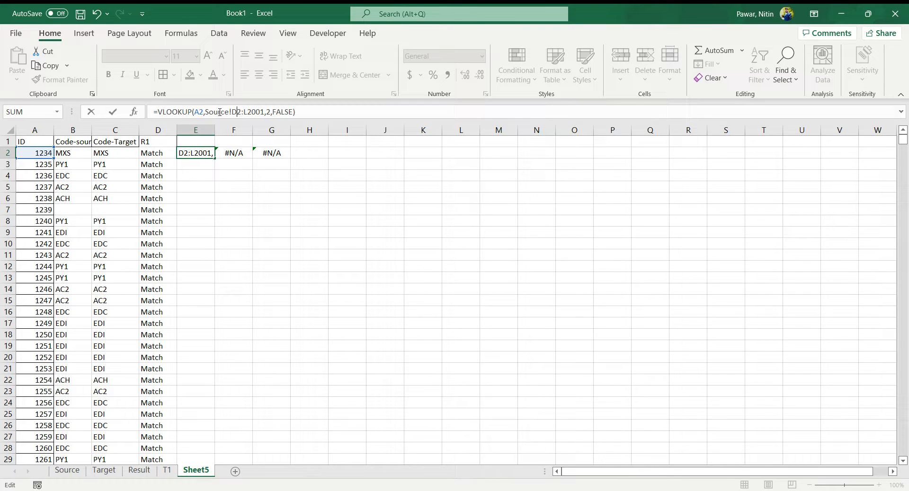
left_click(237, 112)
key("BackSpace")
type("A")
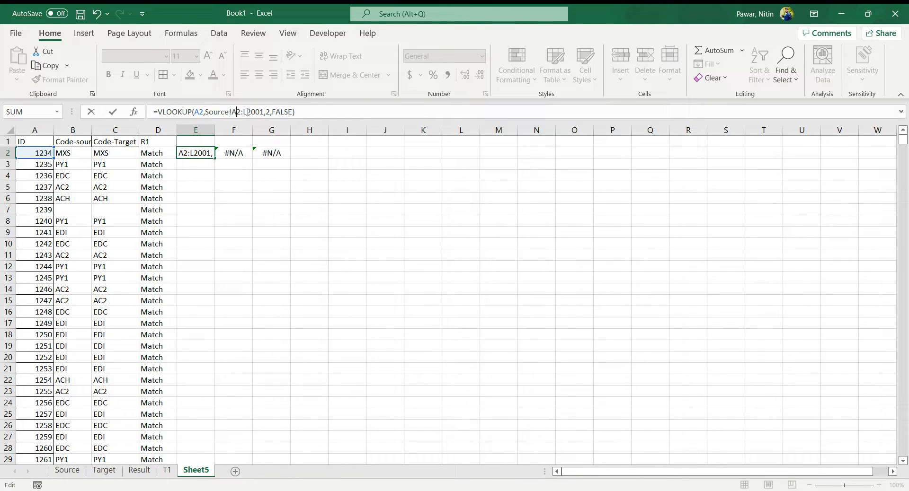
left_click(247, 112)
key("BackSpace")
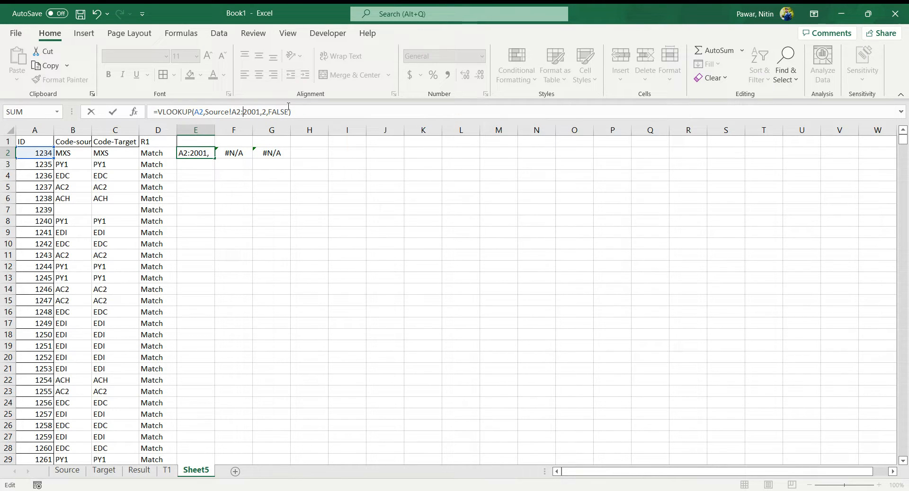
type("I")
- Set the column index of the VLOOKUP in E2 to 3 and commit the formula
left_click(268, 112)
key("BackSpace")
type("3")
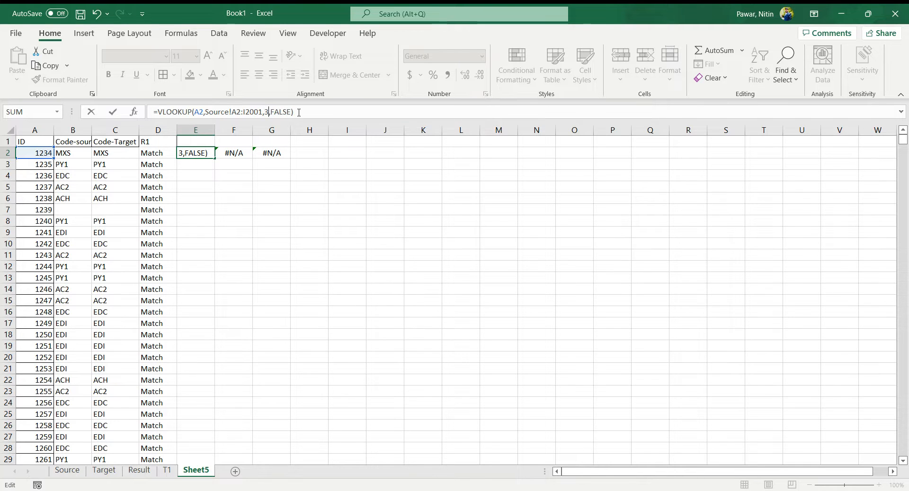
key("Return")
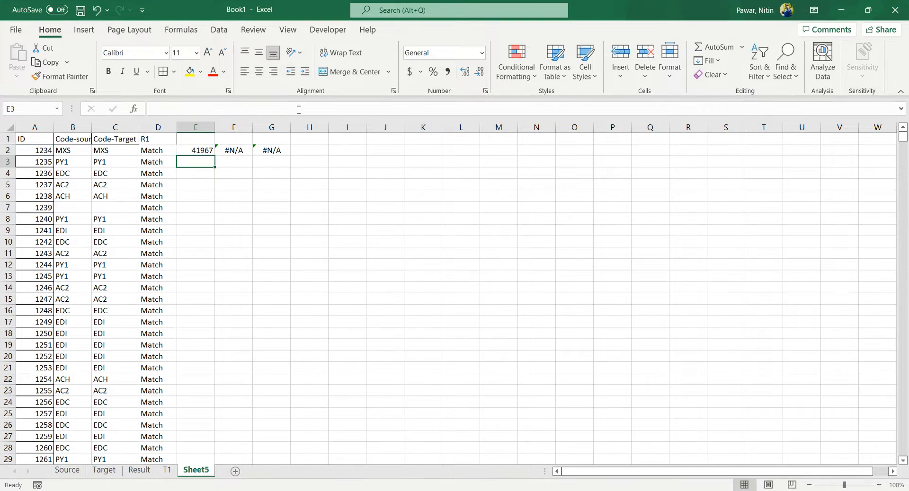
- Set the column index of the VLOOKUP in E2 to 4 and check it against the Name column in Source
left_click(207, 151)
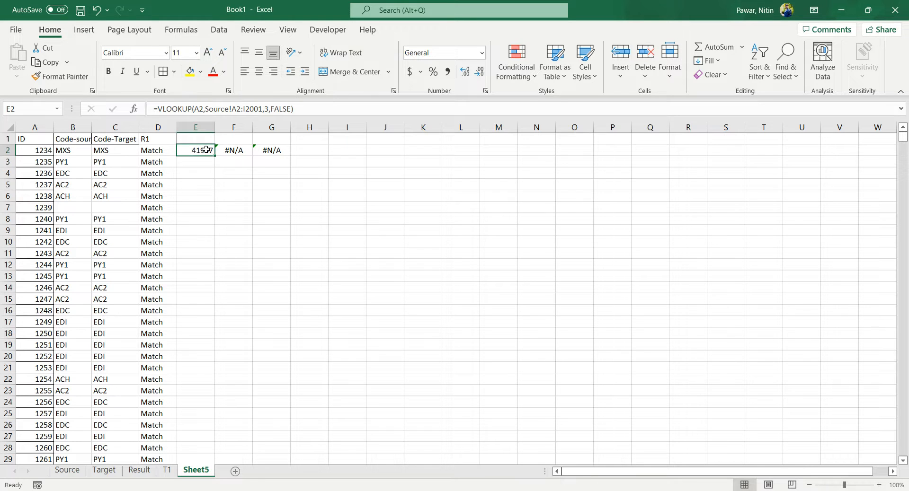
left_click(269, 111)
key("BackSpace")
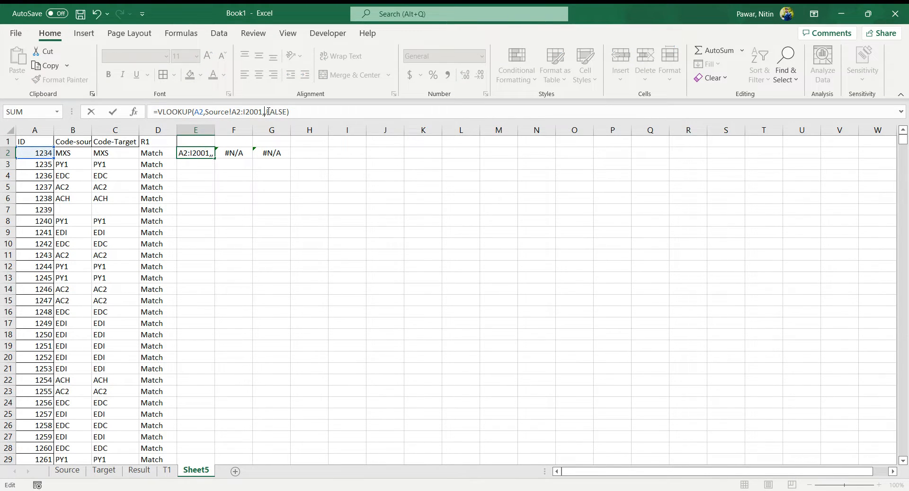
type("4")
key("Return")
left_click(192, 148)
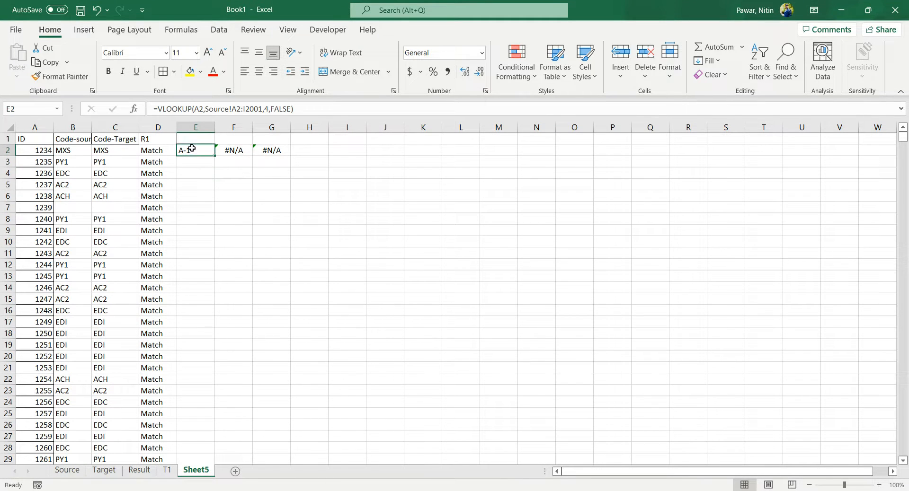
left_click(71, 472)
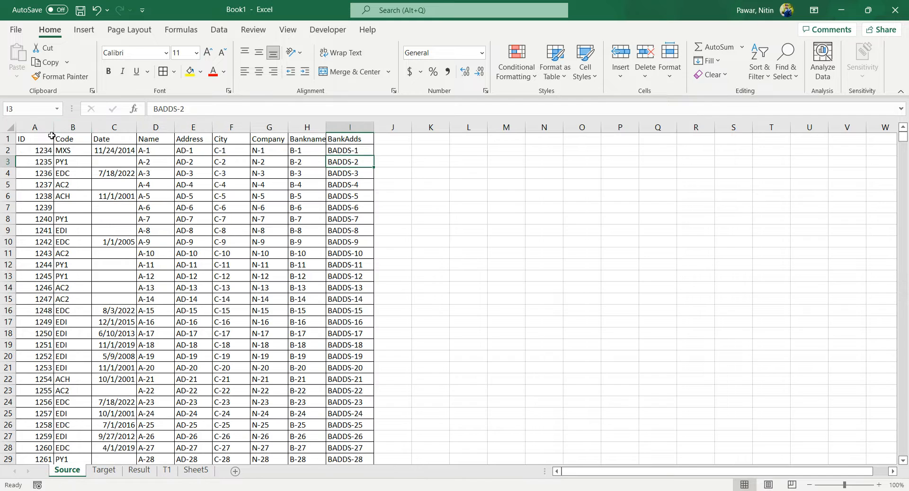
left_click(42, 149)
left_click(75, 151)
left_click(103, 153)
left_click(147, 150)
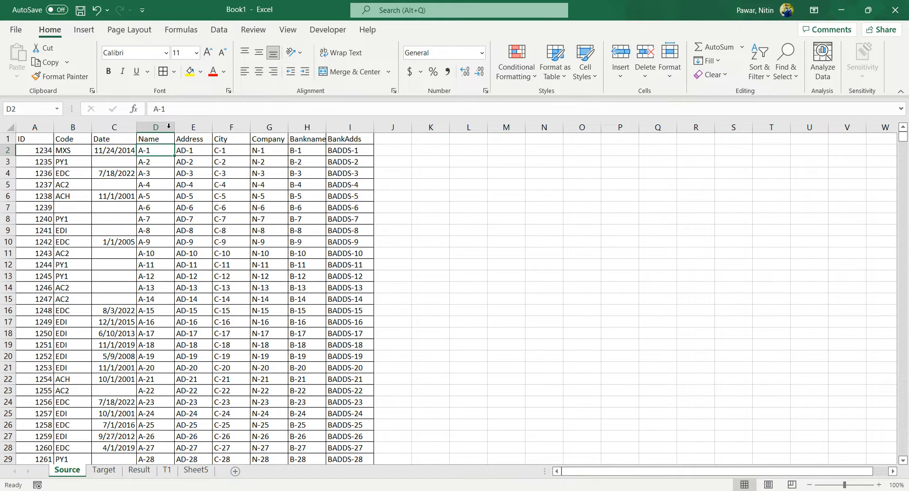
- Correct the VLOOKUP in F2 of Sheet5 to use lookup value A2 and table range 'T1'!A2:I2001
left_click(196, 472)
left_click(230, 150)
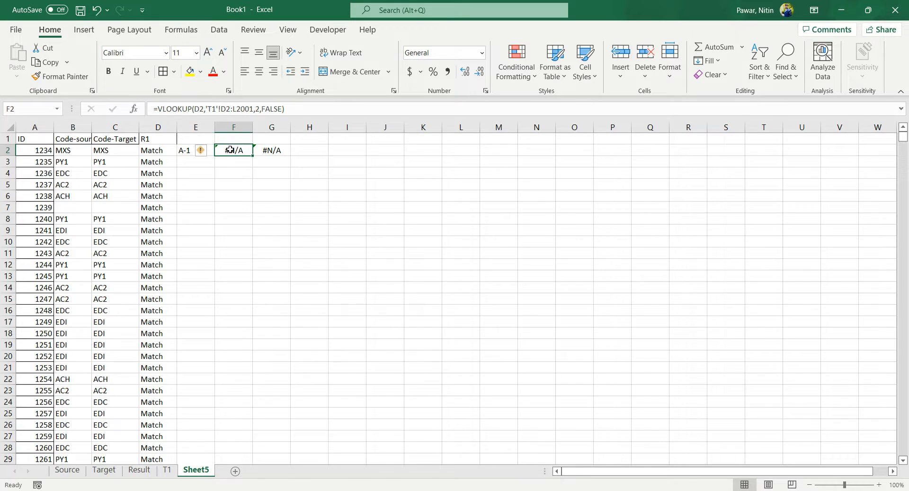
left_click(200, 111)
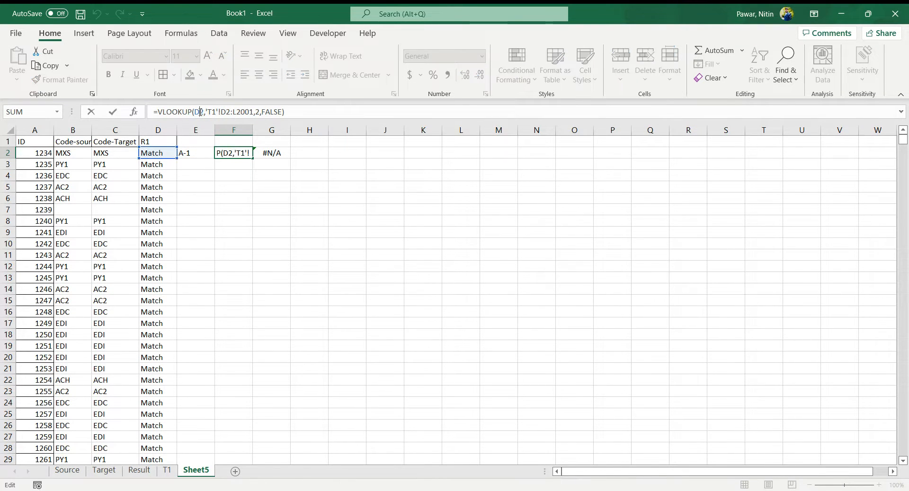
key("BackSpace")
type("A")
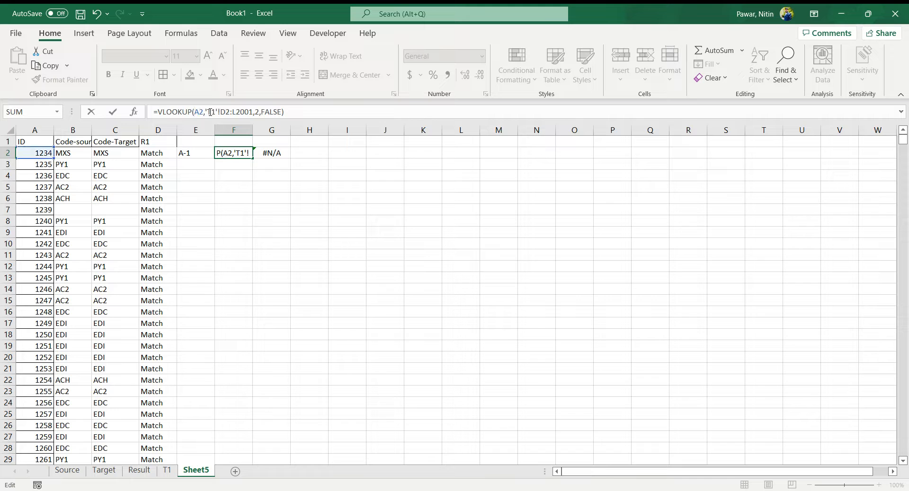
left_click(225, 112)
key("BackSpace")
type("A")
key("Right")
key("Right")
key("Right")
key("BackSpace")
type("I")
- Set the column index of the VLOOKUP in F2 to 4 and check the committed formula
key("Right")
key("Right")
key("Right")
key("Right")
key("Right")
key("Right")
key("BackSpace")
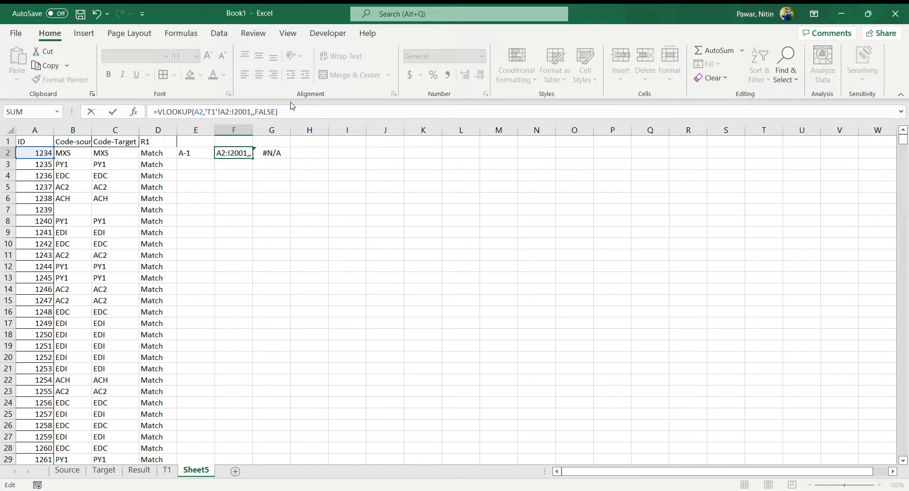
type("4")
key("Return")
left_click(233, 153)
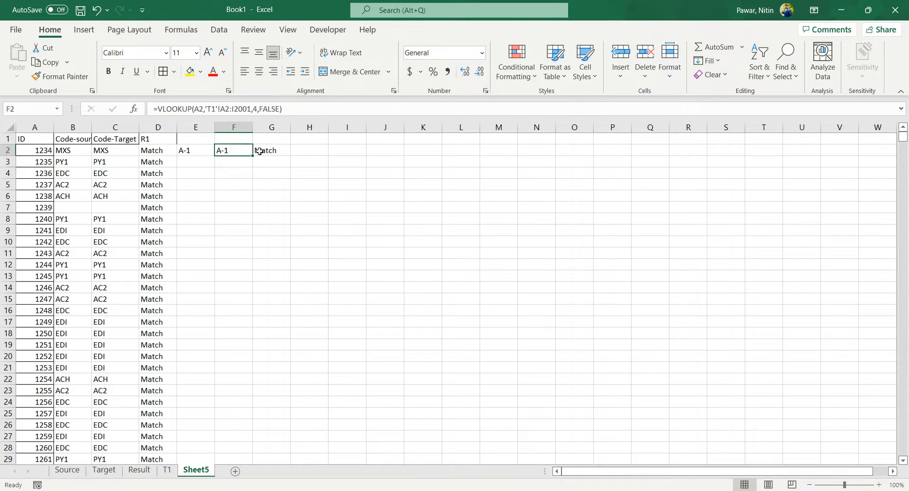
- Fill the Name lookups and comparison formula in E2:G2 of Sheet5 down through all data rows
left_click(262, 150)
left_click(192, 152)
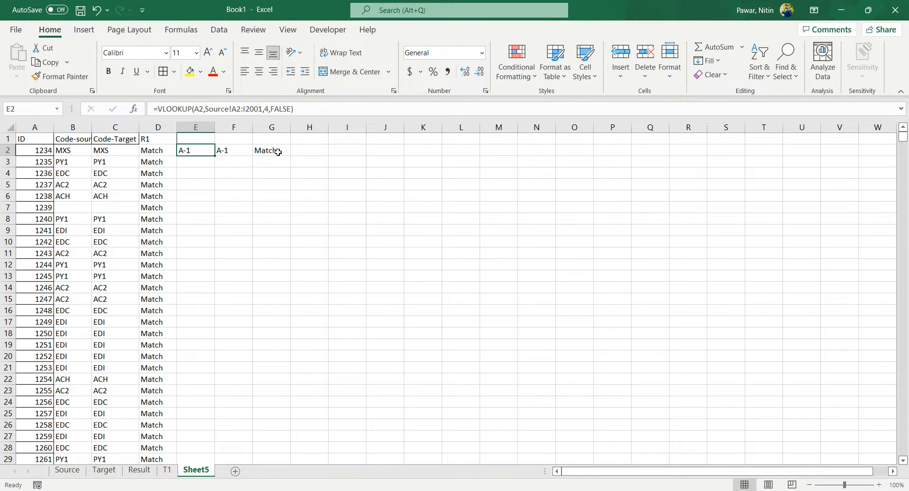
left_click(278, 152, "shift")
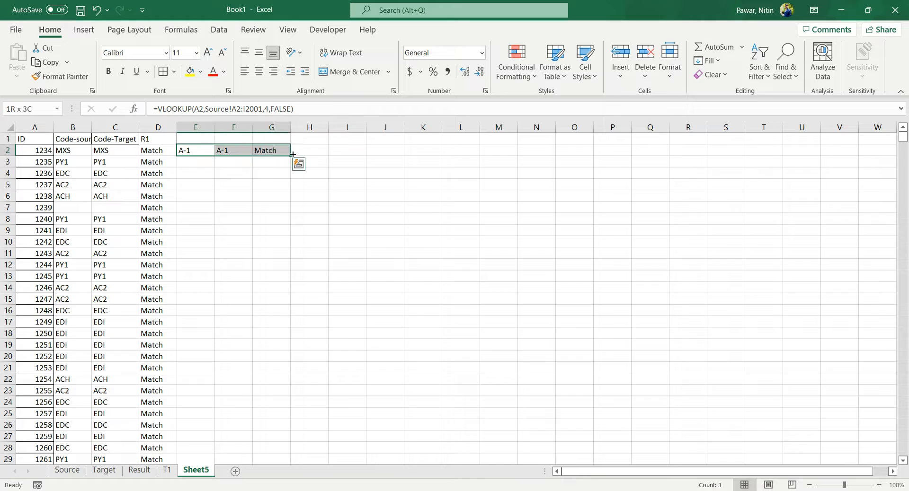
double_click(290, 155)
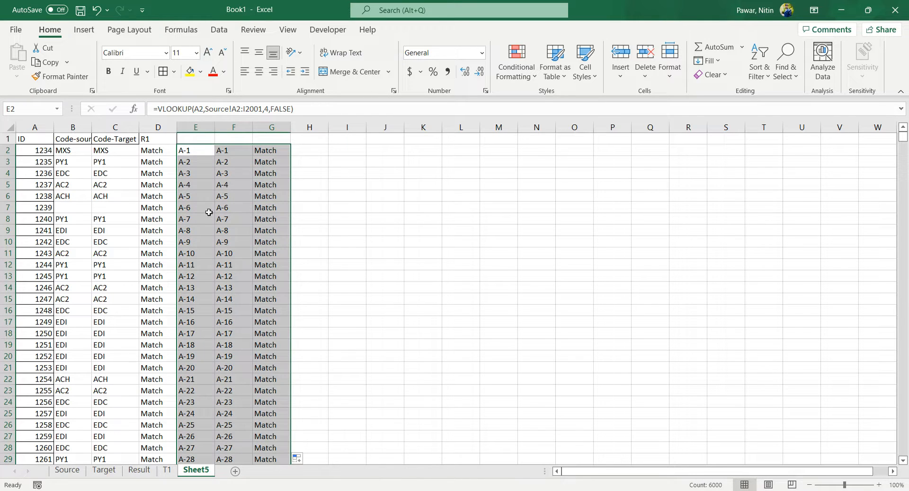
scroll(274, 301, "down", 4)
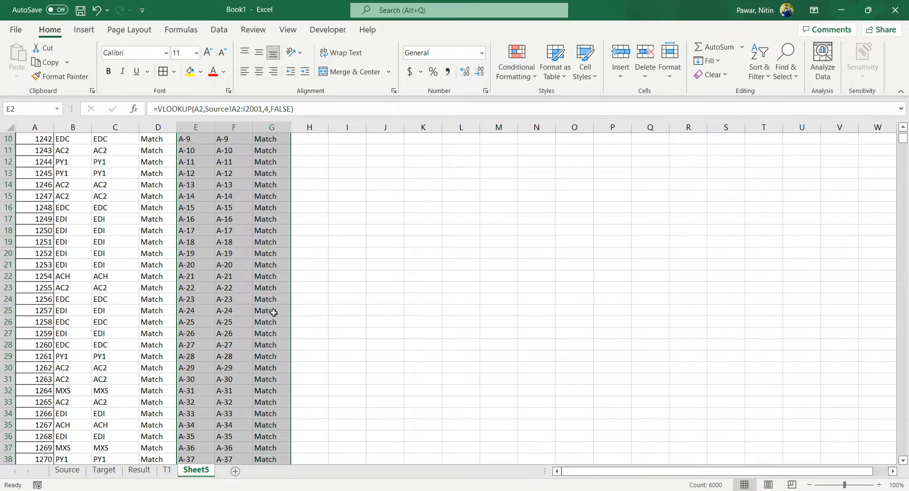
scroll(270, 312, "up", 4)
- Copy the Name header from the Source sheet into cells E1 and F1 of Sheet5
left_click(201, 139)
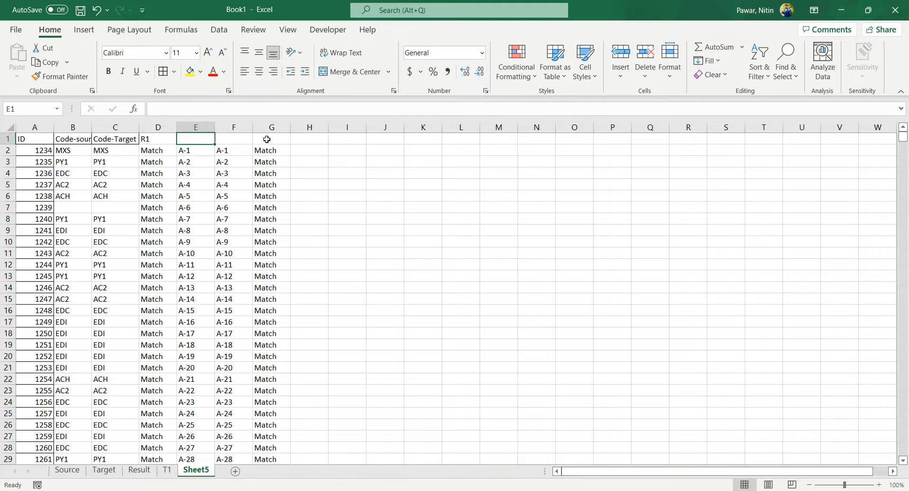
left_click(67, 470)
left_click(160, 140)
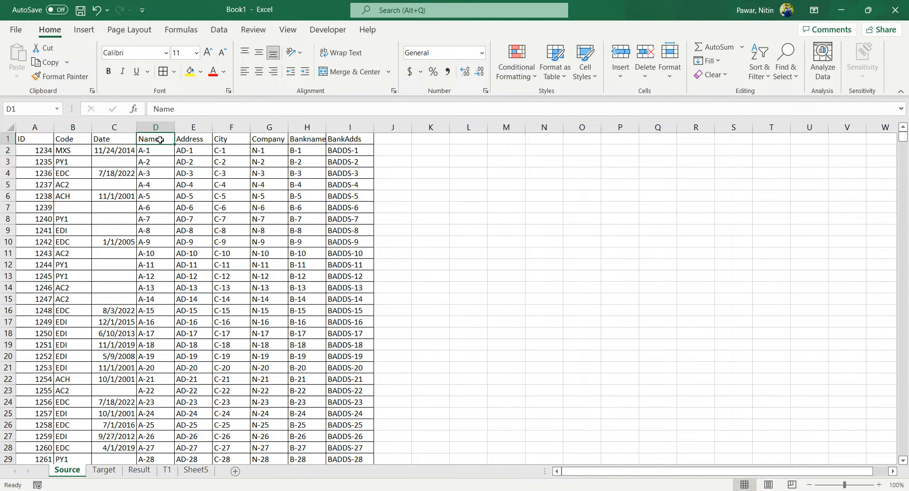
key("ctrl+c")
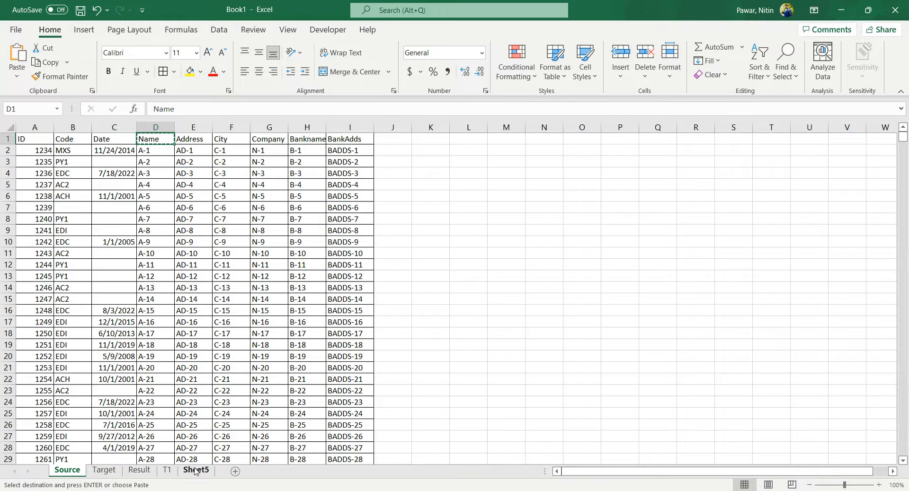
left_click(195, 471)
key("ctrl+v")
left_click(230, 139)
key("ctrl+v")
left_click(281, 140)
- Rename the copied headers in E1 and F1 to Name-Source and Name-Target
left_click(190, 140)
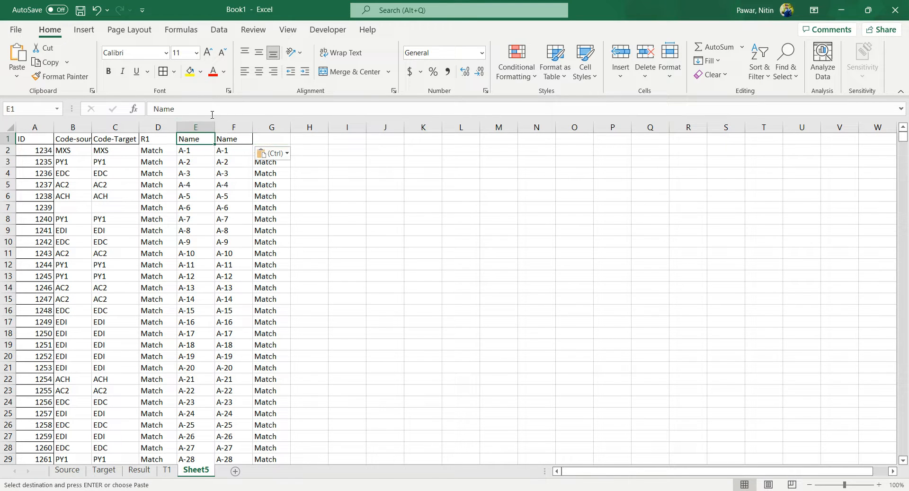
left_click(211, 114)
type("-Source")
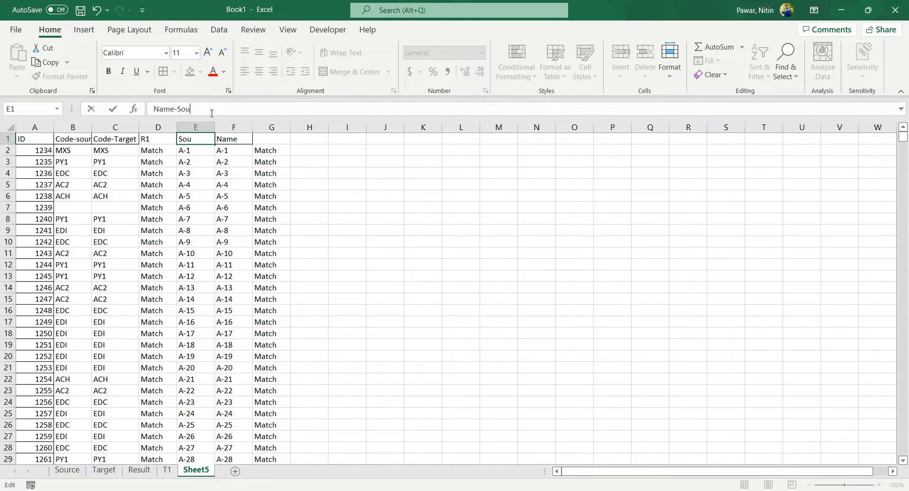
key("Tab")
left_click(244, 110)
type("-Target")
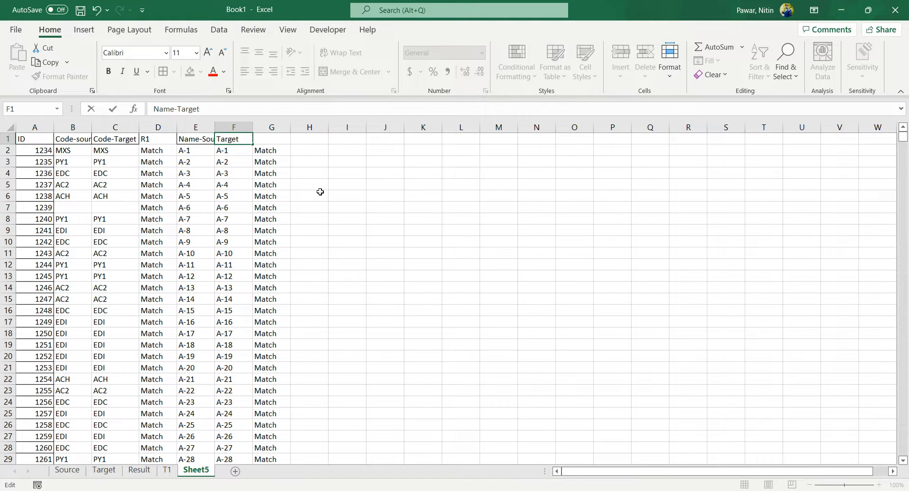
left_click_drag(322, 196, 333, 196)
- Enter R2 as the header of the Name comparison column in G1
left_click(279, 138)
left_click(262, 106)
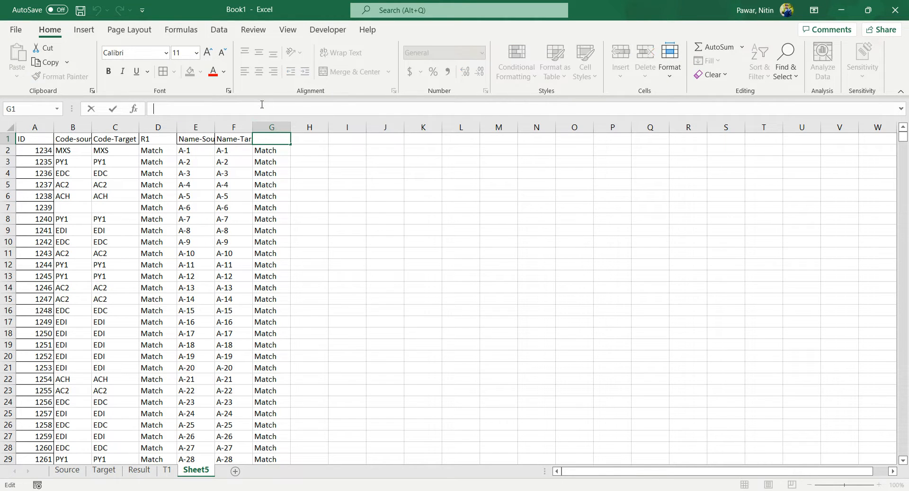
type("R2")
left_click(348, 197)
- Add filters to the header row of Sheet5 and filter the R2 column to show only #N/A rows
left_click(260, 142)
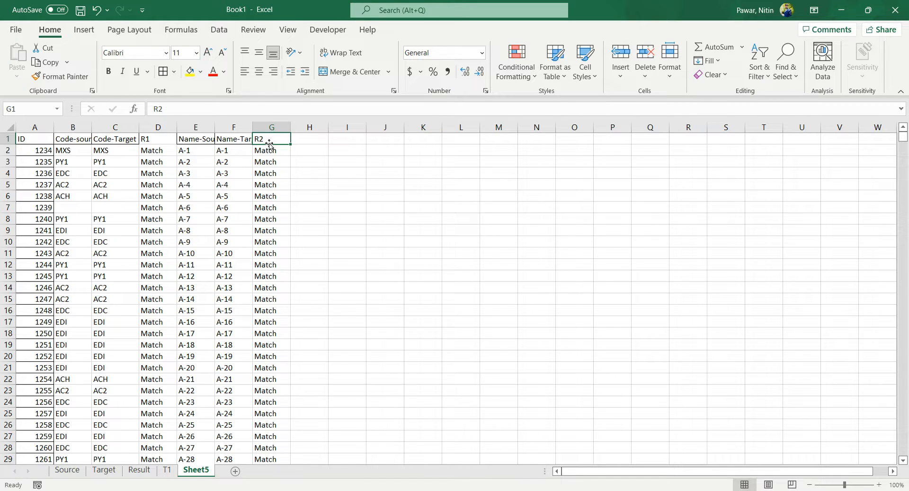
left_click(219, 30)
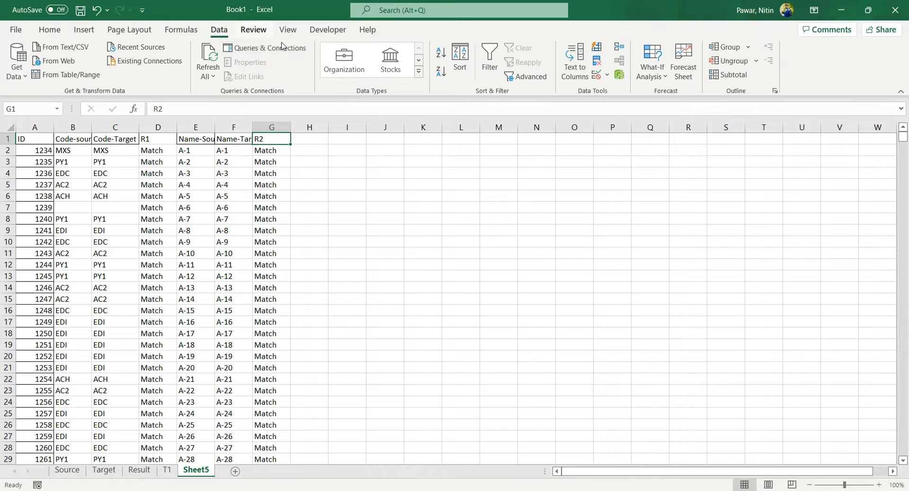
left_click(490, 61)
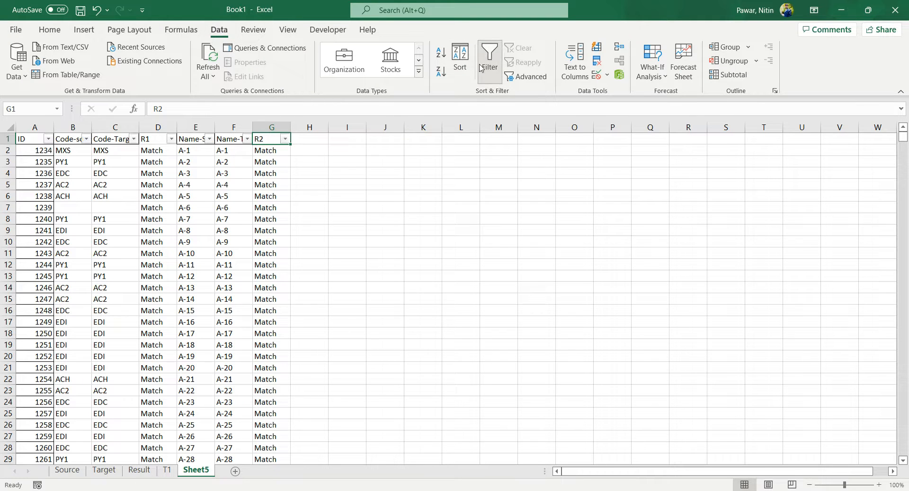
left_click(285, 139)
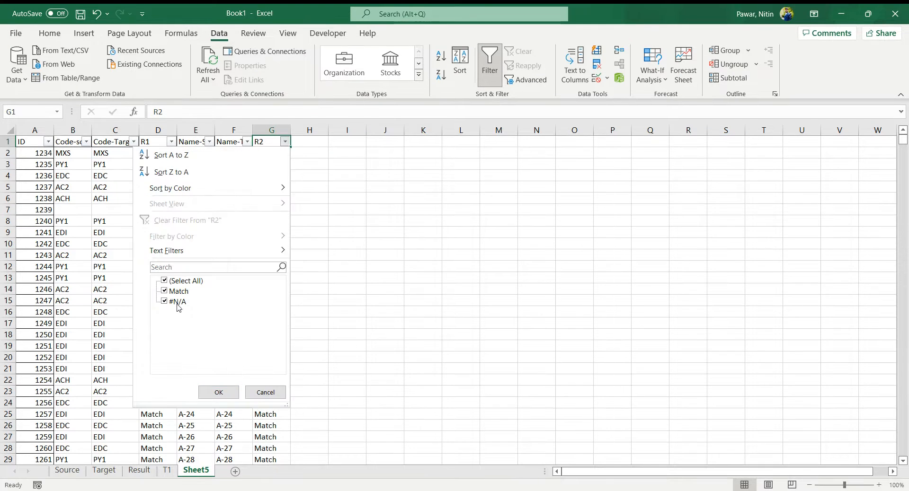
left_click(164, 281)
left_click(164, 302)
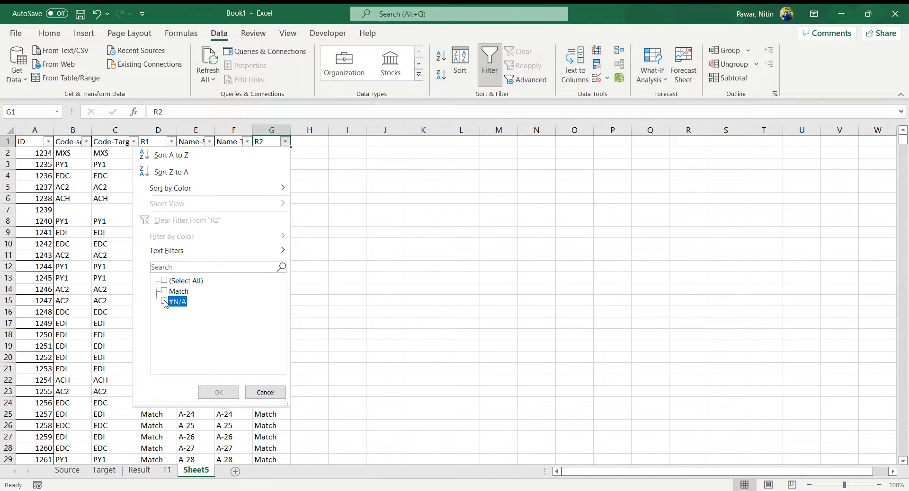
left_click(221, 392)
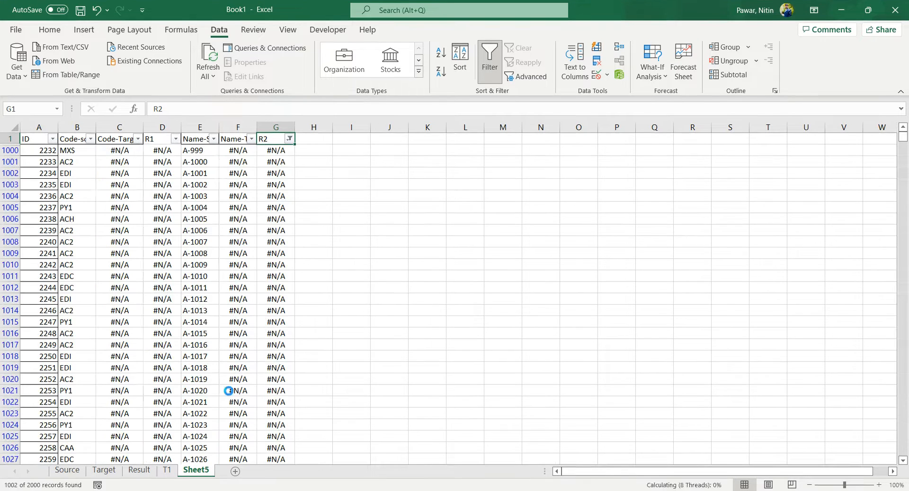
- Inspect the Name lookup and comparison formulas in row 1000 and include the Match rows in the R2 filter again
left_click(275, 152)
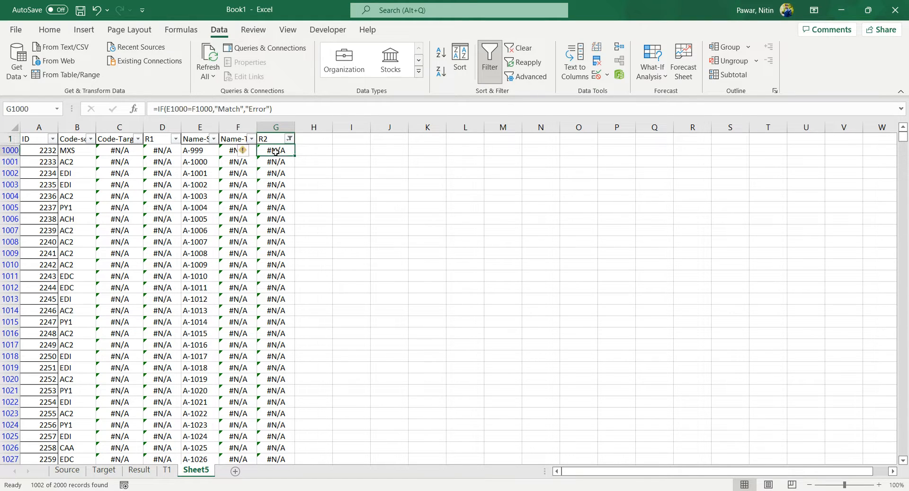
left_click(209, 152)
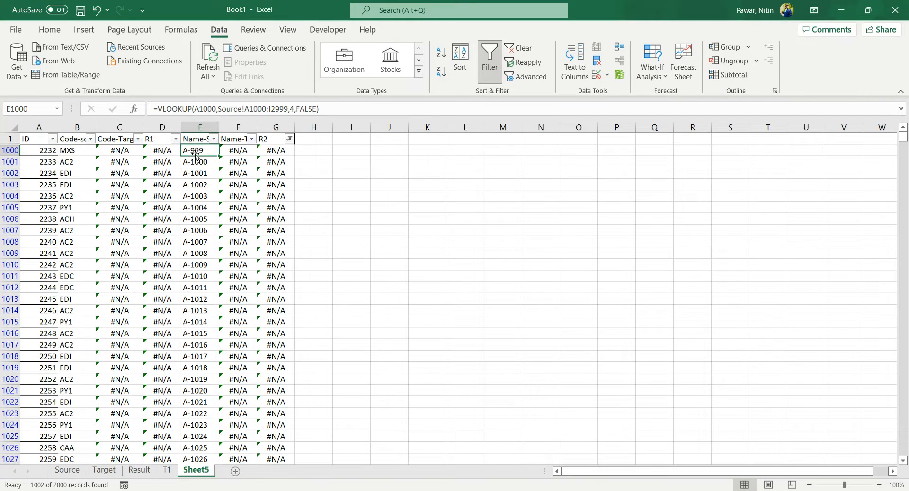
left_click(233, 151)
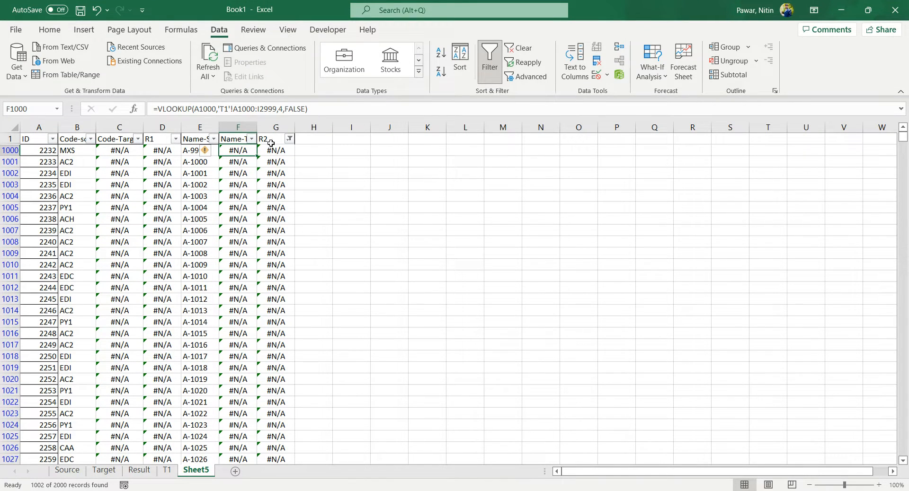
left_click(289, 139)
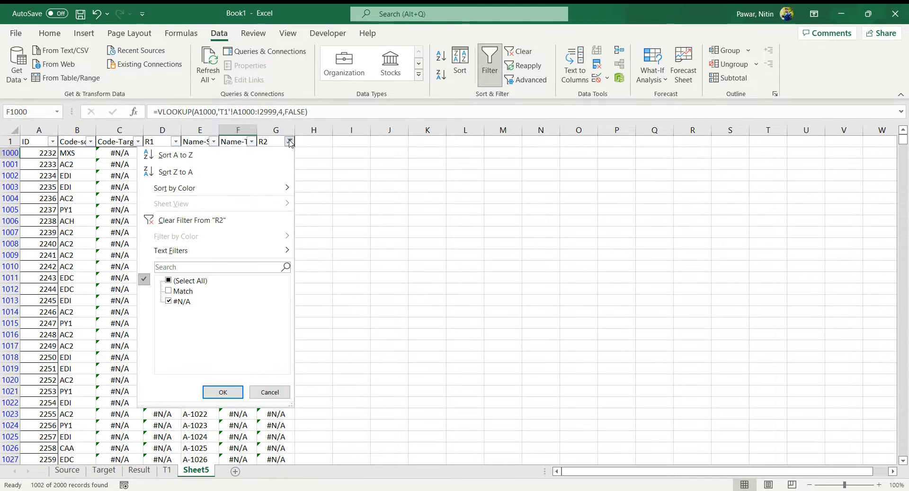
left_click(168, 290)
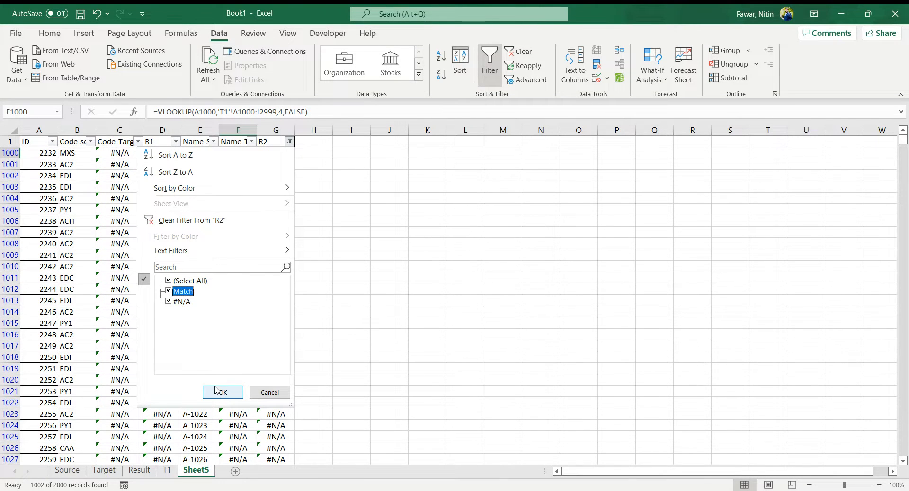
left_click(216, 391)
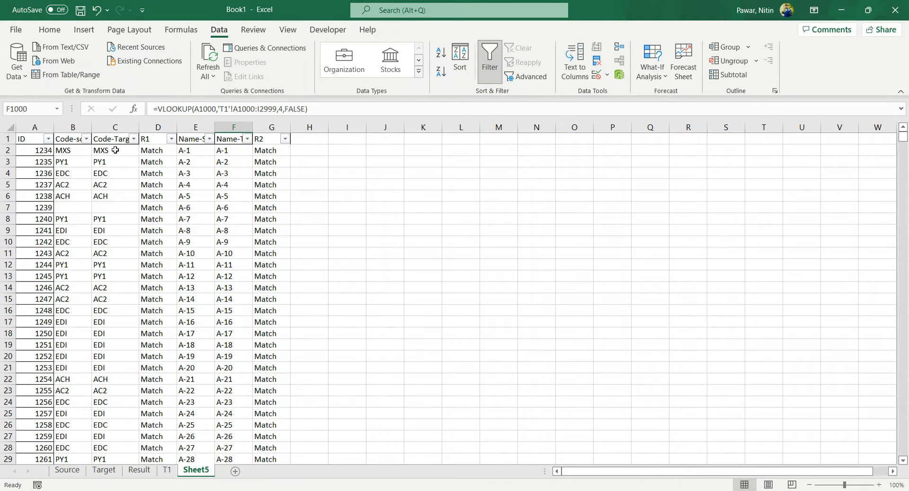
- Make the table range of the VLOOKUP in B2 absolute as Source!$A$2:$I$2001 and commit the formula
left_click(35, 151)
left_click(72, 150)
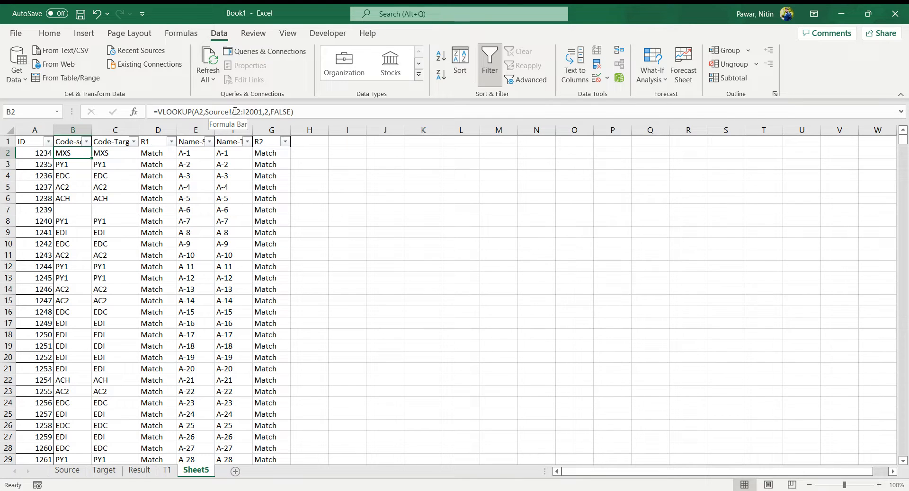
left_click(232, 112)
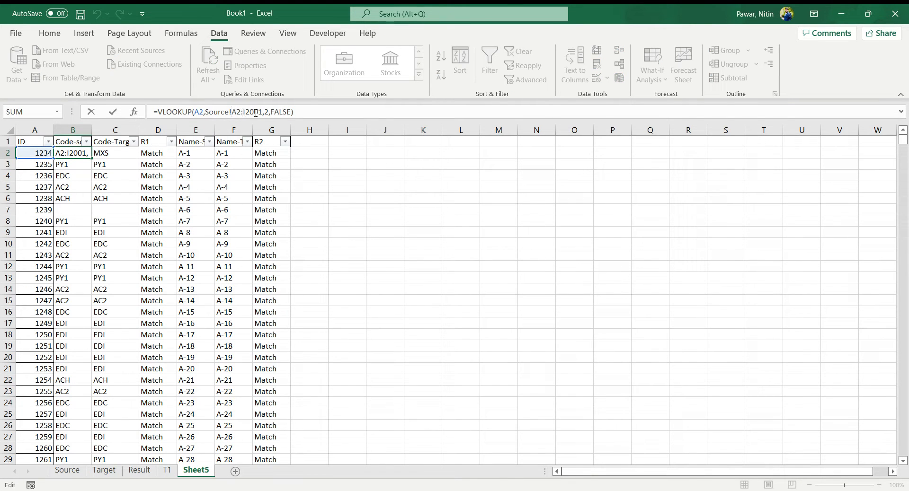
type("$")
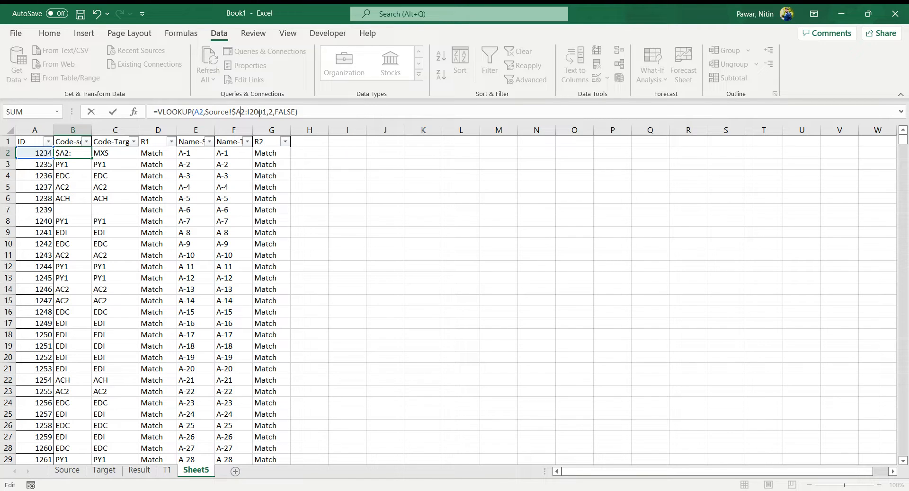
key("Right")
type("$")
key("Right")
key("Right")
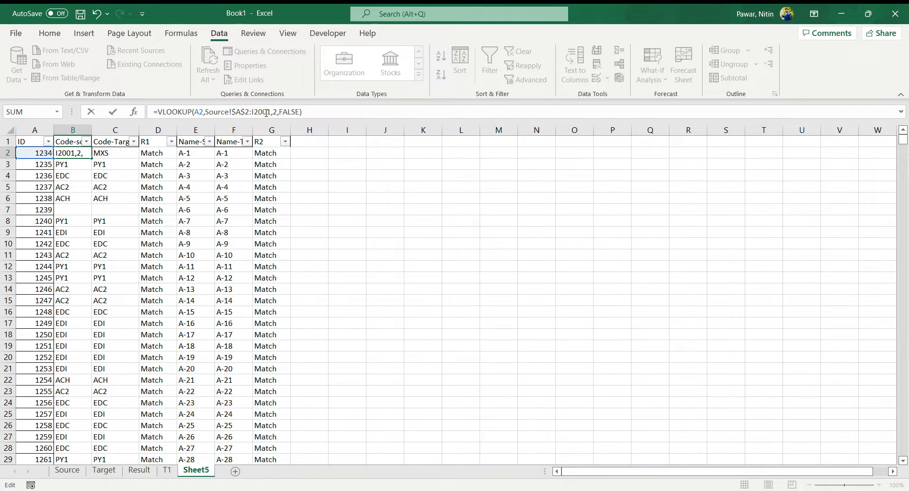
type("$A")
type("$I$")
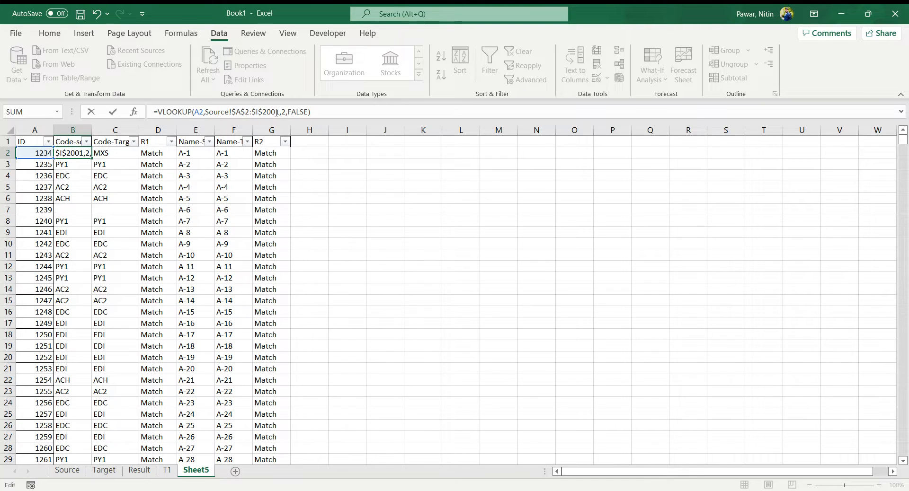
left_click(329, 112)
key("Return")
left_click(74, 150)
- Make the table range of the VLOOKUP in C2 absolute as 'T1'!$A$2:$I$2001 and commit the formula
left_click(109, 151)
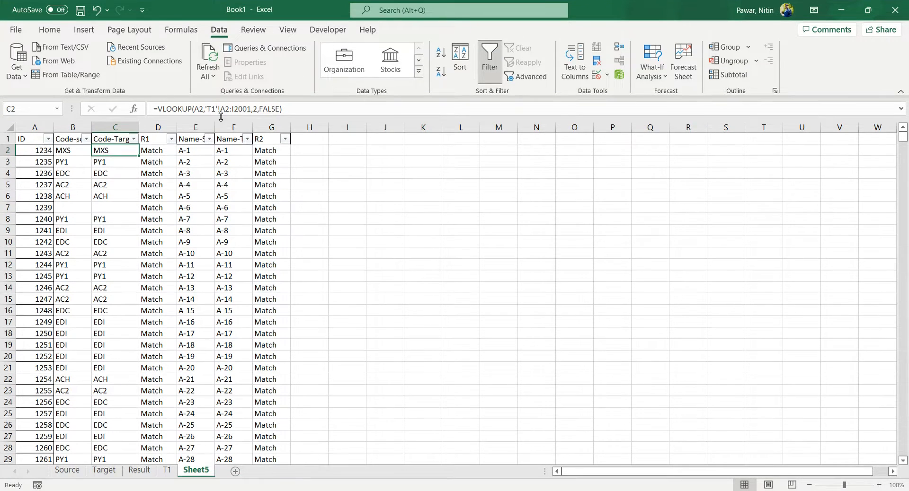
left_click(220, 112)
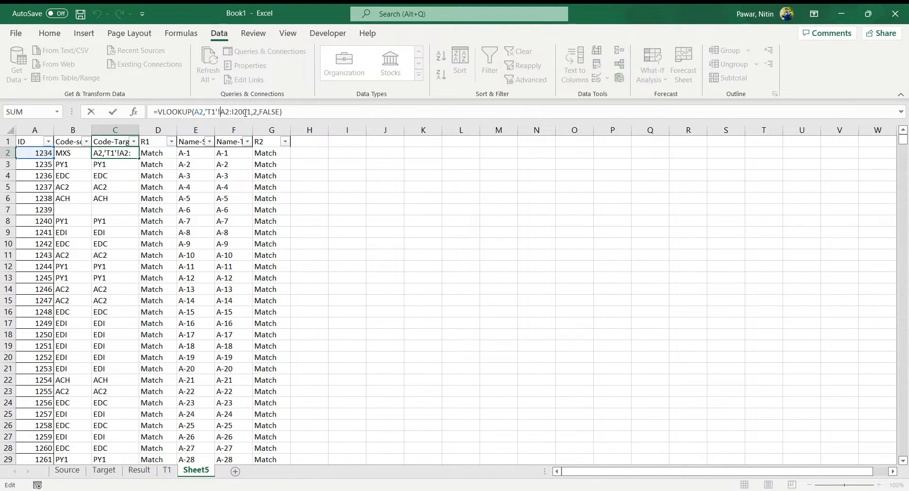
type("$A")
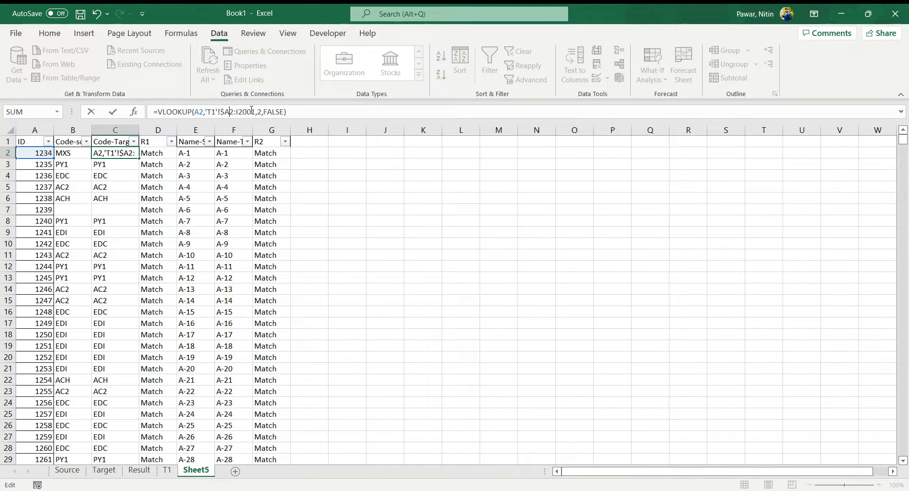
type("$2:")
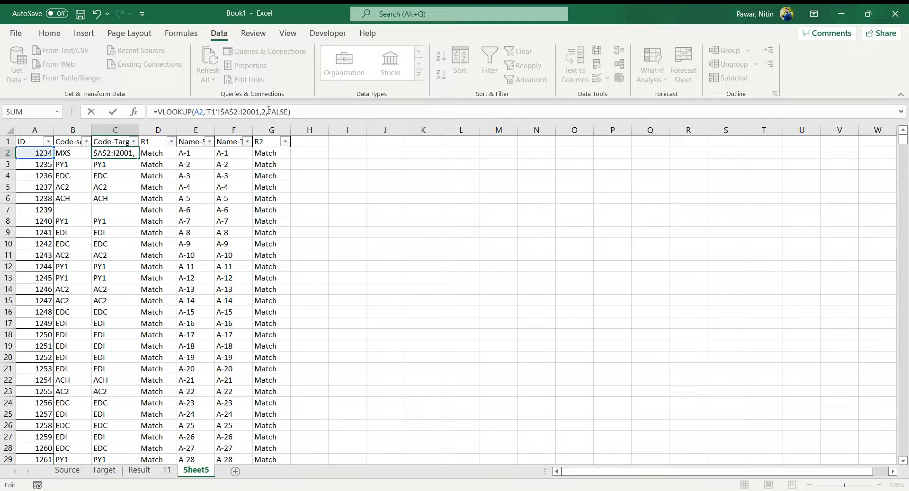
type("$I$")
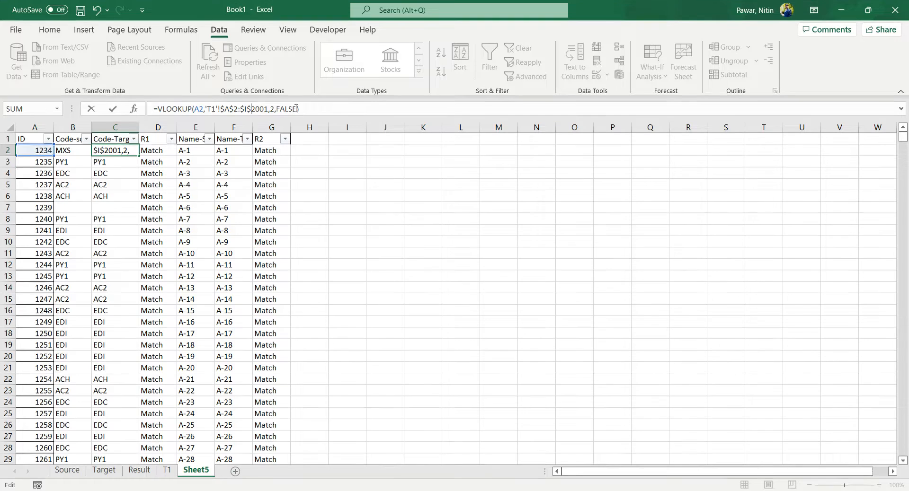
key("ctrl+Return")
- Fill the absolute-range VLOOKUP formulas in B2:C2 down through all ID rows
left_click(71, 153)
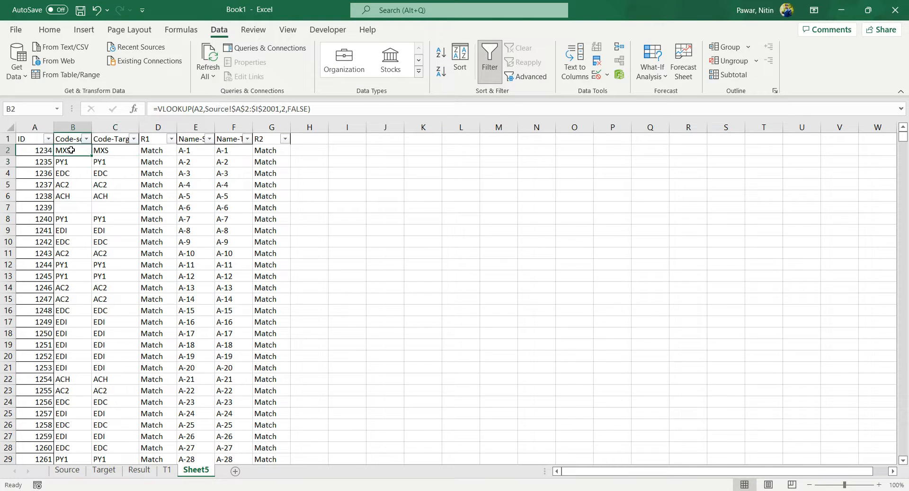
left_click(126, 152, "shift")
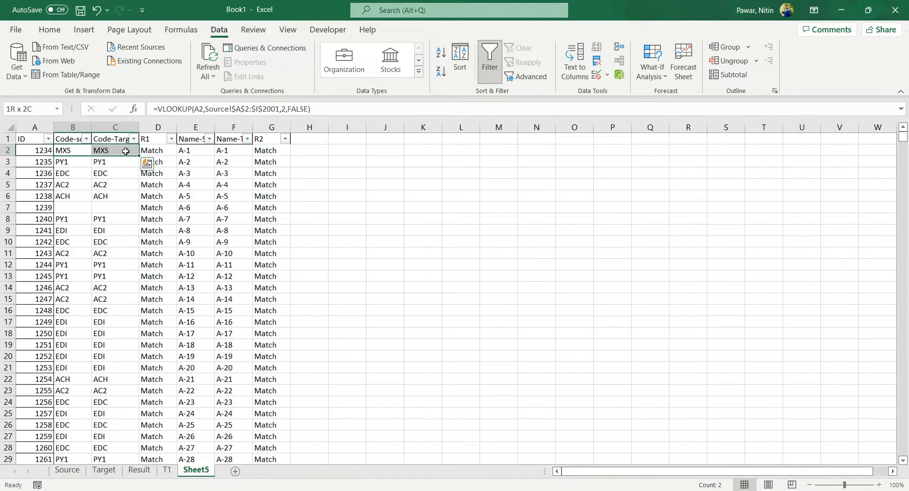
double_click(140, 155)
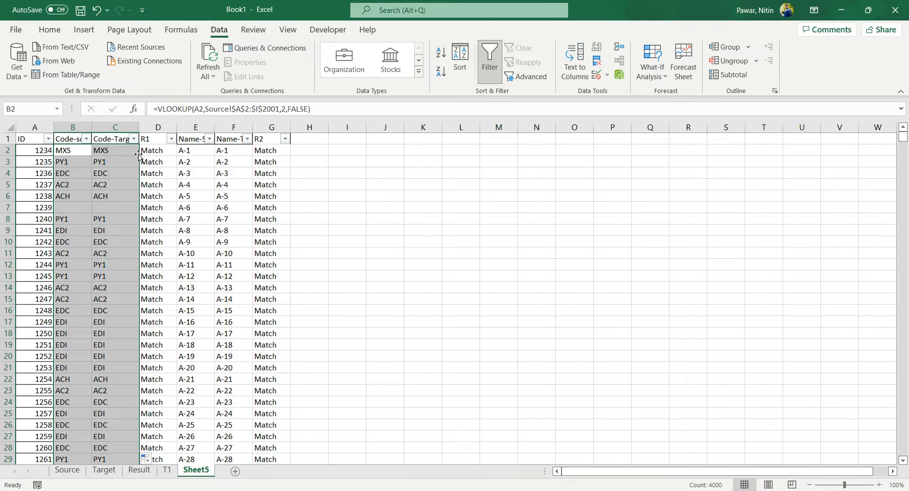
- Examine the filled Code lookup formulas in columns B and C across several rows to check their table ranges
left_click(76, 161)
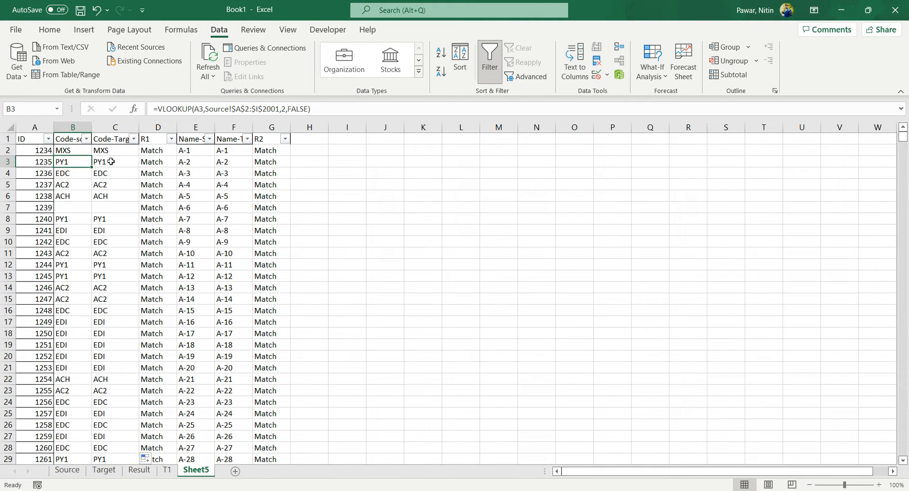
left_click(108, 164)
left_click(58, 195)
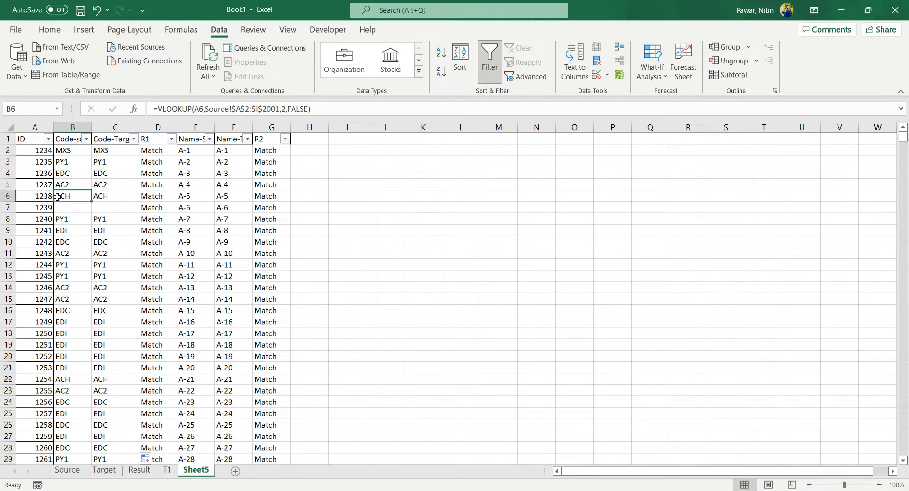
left_click(115, 198)
left_click(69, 272)
left_click(107, 276)
left_click(68, 325)
left_click(95, 327)
left_click(66, 368)
left_click(97, 379)
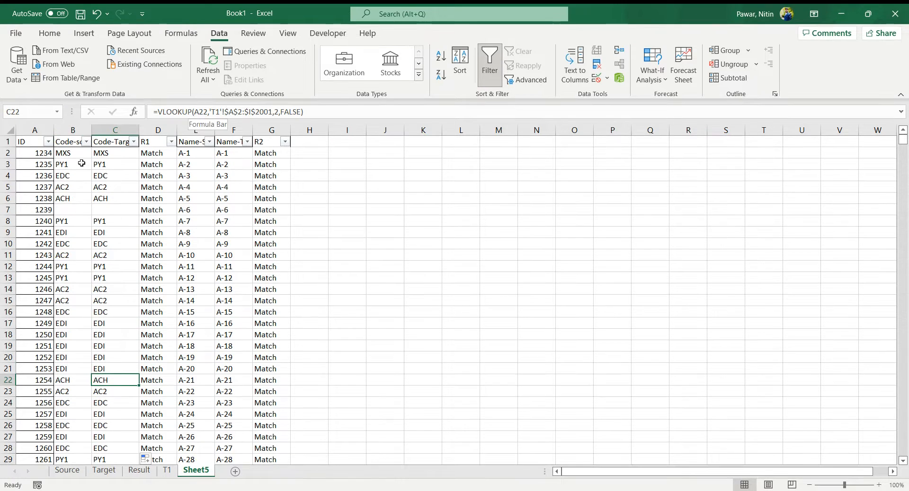
left_click(76, 416)
left_click(72, 426)
left_click(70, 447)
left_click(70, 412)
left_click(70, 386)
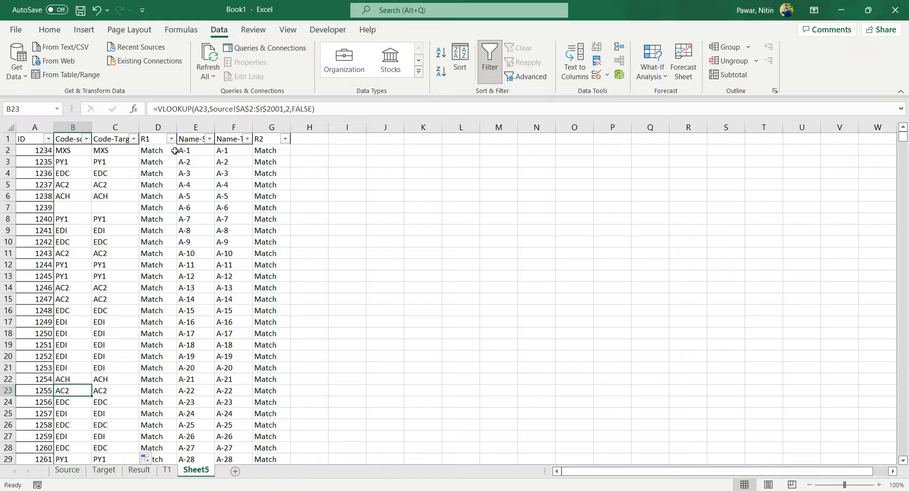
- Make the table range of the VLOOKUP in E2 absolute as Source!$A$2:$I$2001 and commit the formula
left_click(197, 150)
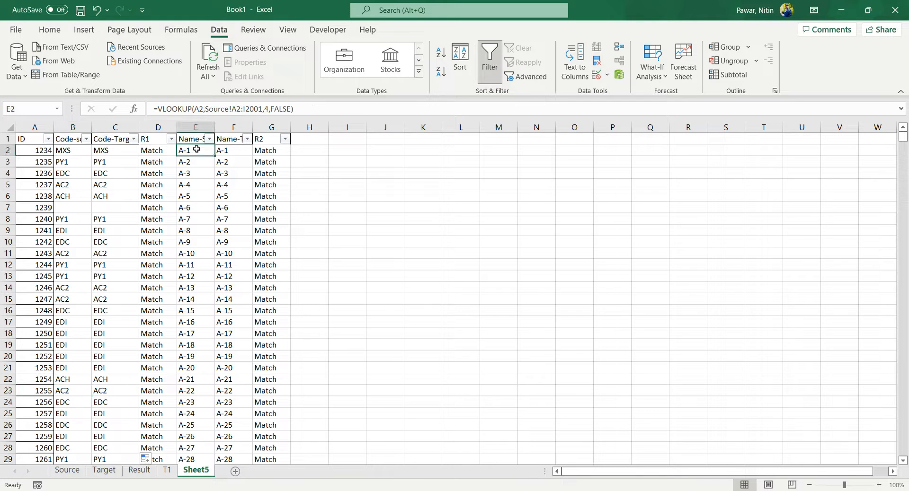
left_click(233, 112)
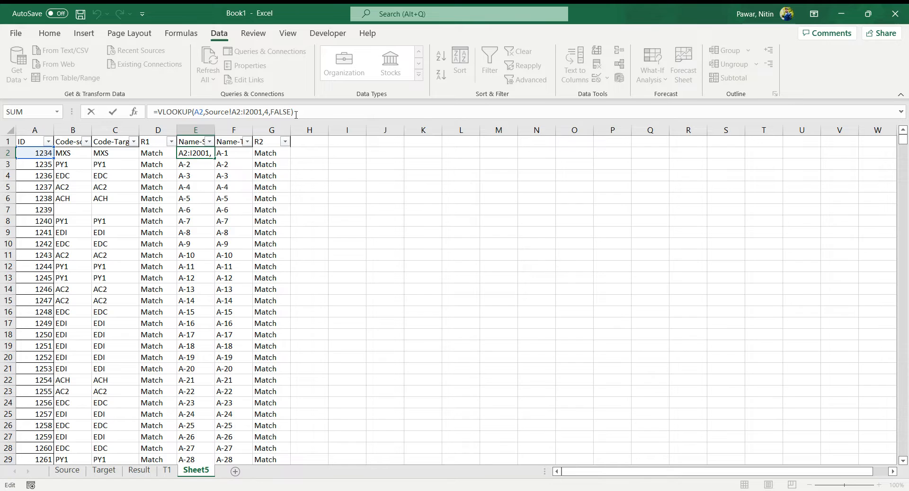
type("$A")
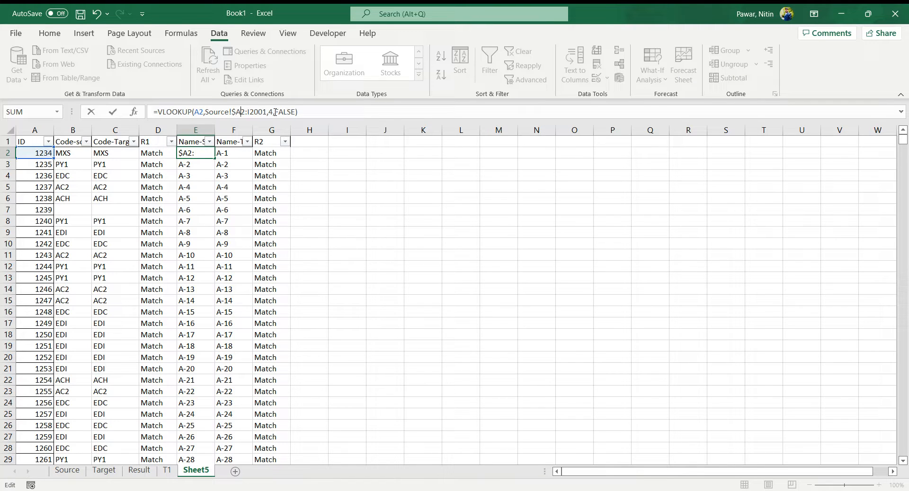
type("$")
left_click(251, 112)
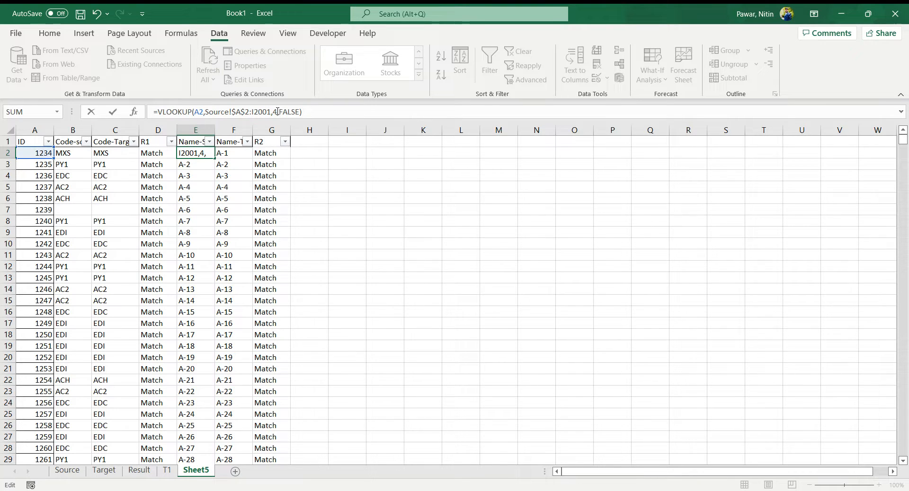
type("$")
left_click(260, 112)
type("$I$")
key("ctrl+Return")
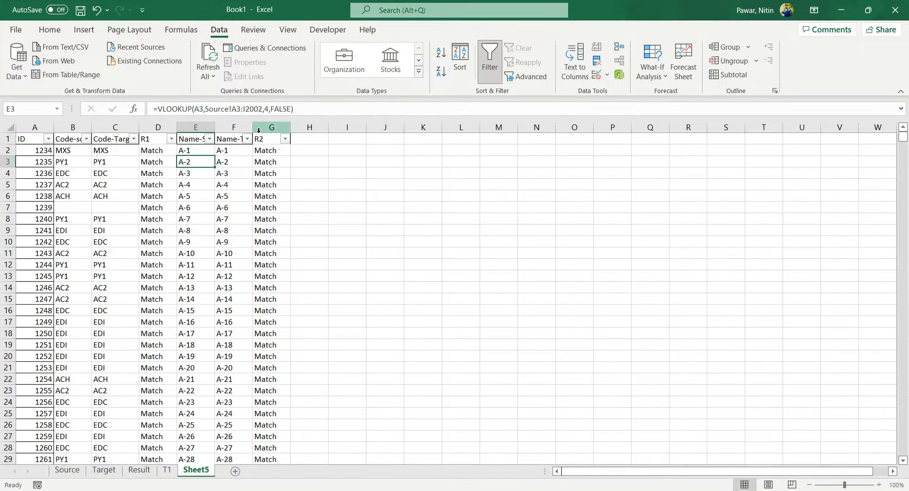
- Make the table range of the VLOOKUP in F2 absolute as 'T1'!$A$2:$I$2001 and commit the formula
left_click(228, 150)
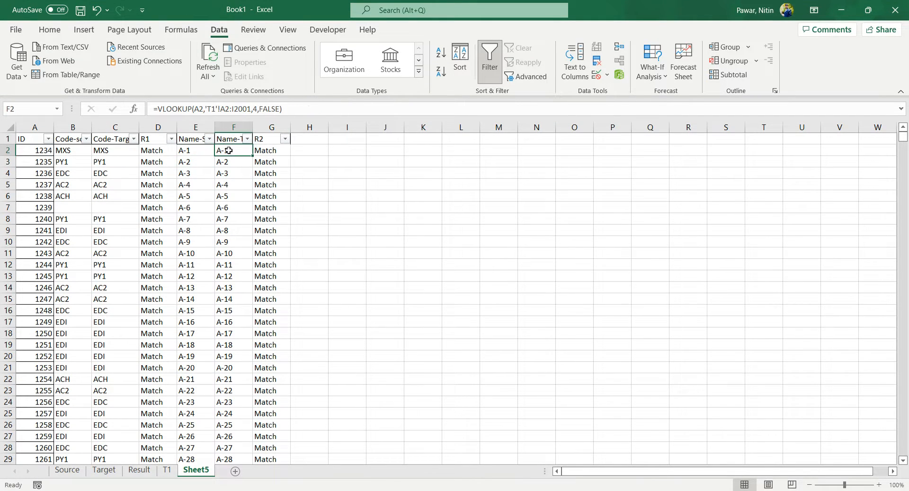
left_click(267, 108)
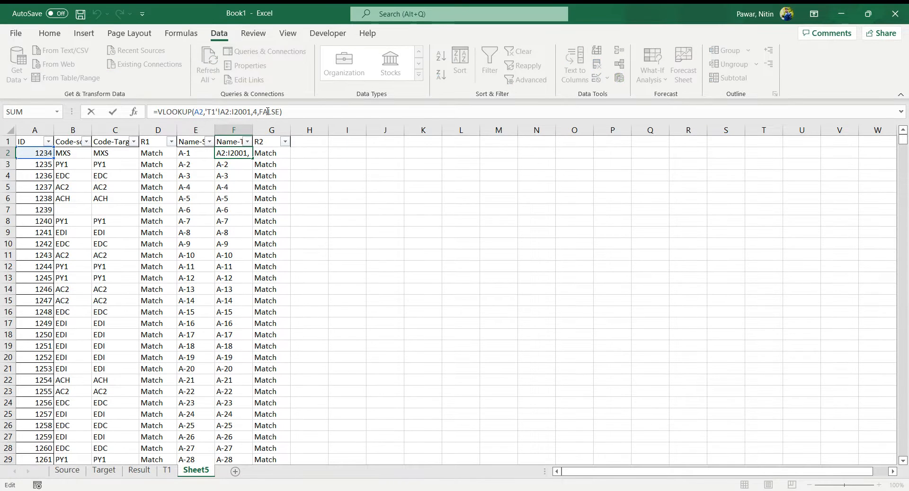
type("$")
key("Right")
type("$")
key("Right")
key("Right")
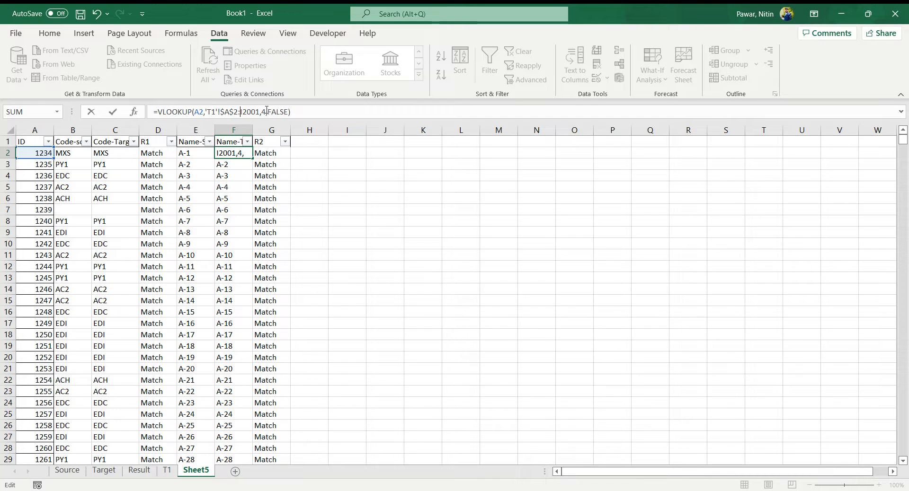
type("$")
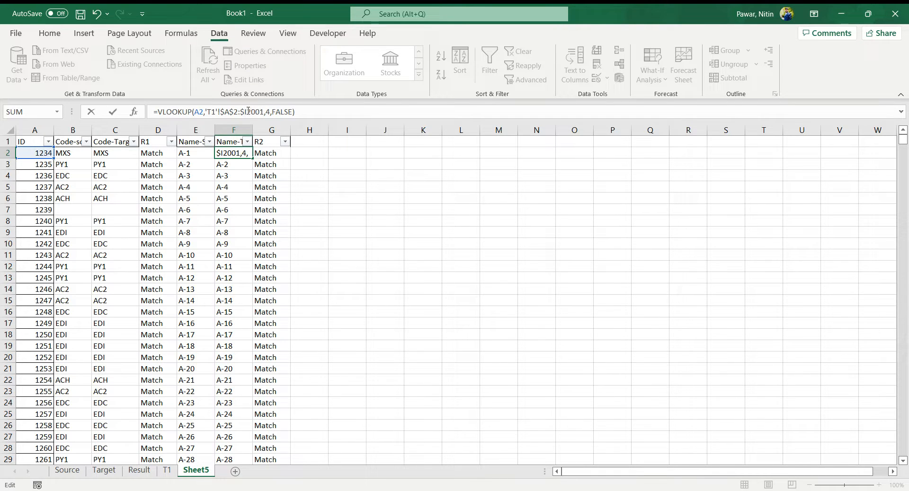
key("Right")
type("$")
key("ctrl+Return")
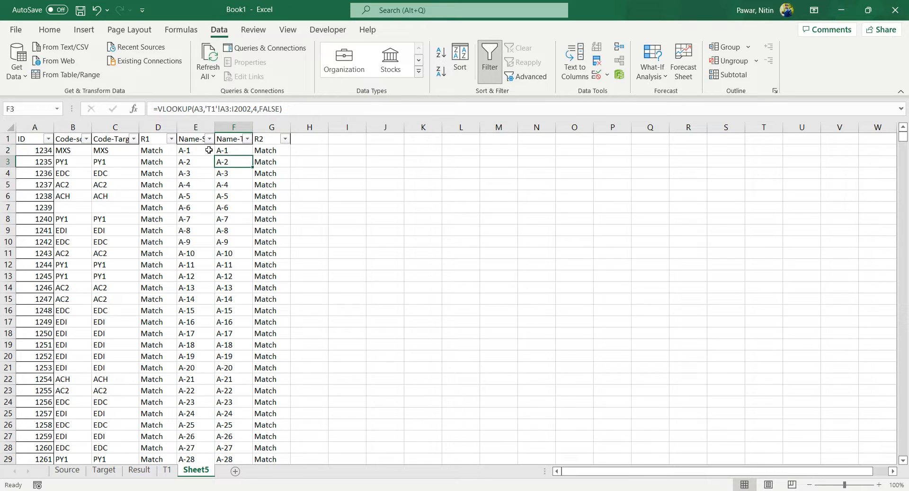
- Fill the Name lookup formulas in E2:F2 down through all ID rows and check the values listed in the R2 filter
left_click(208, 153)
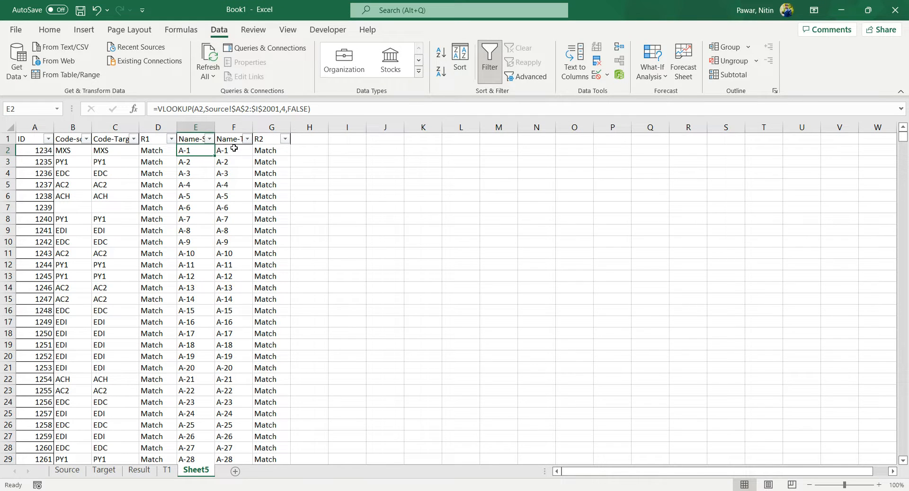
left_click(234, 149, "shift")
key("ctrl+shift+Down")
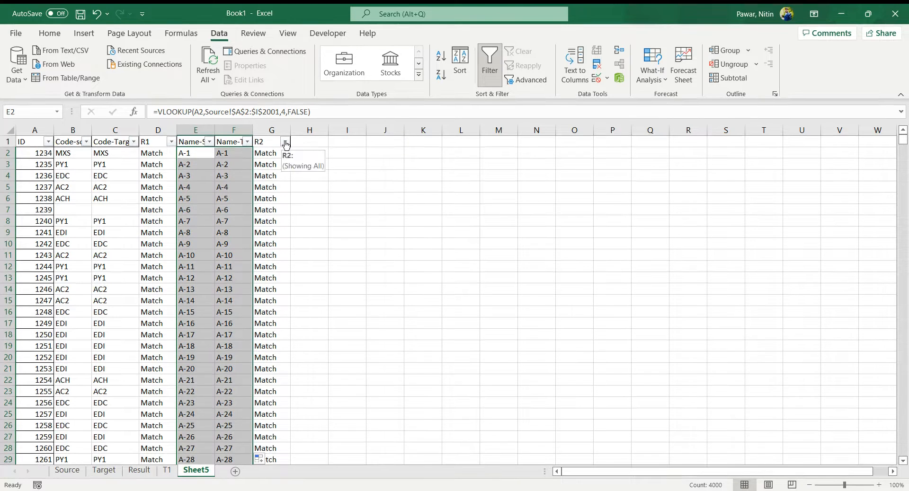
left_click(286, 142)
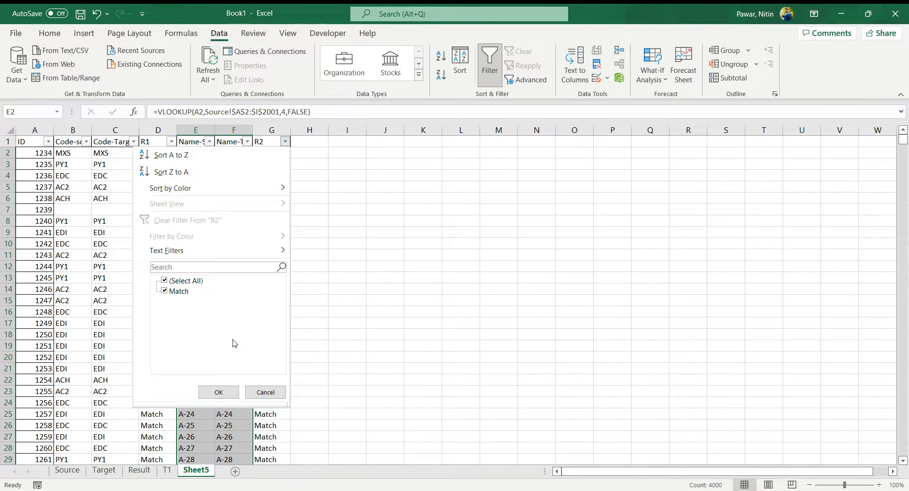
left_click(272, 393)
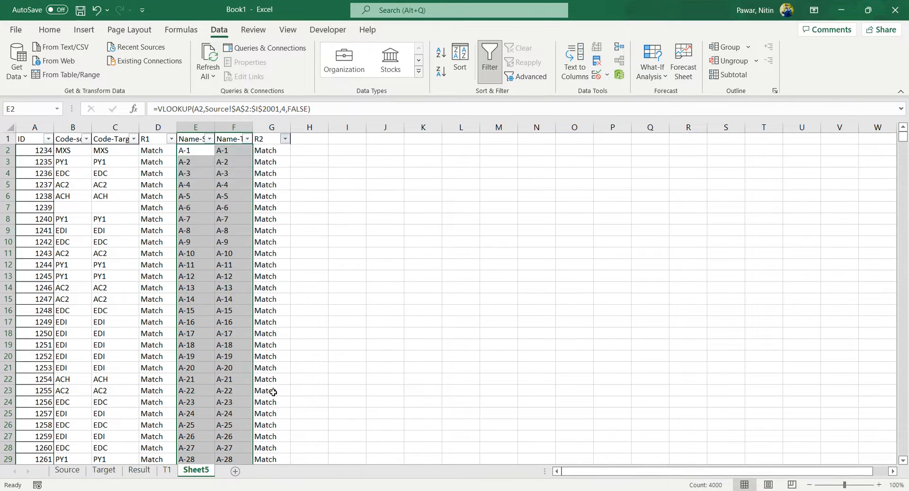
- Copy the Name lookup and comparison formulas from E2:G2 into H2:J2
left_click(201, 154)
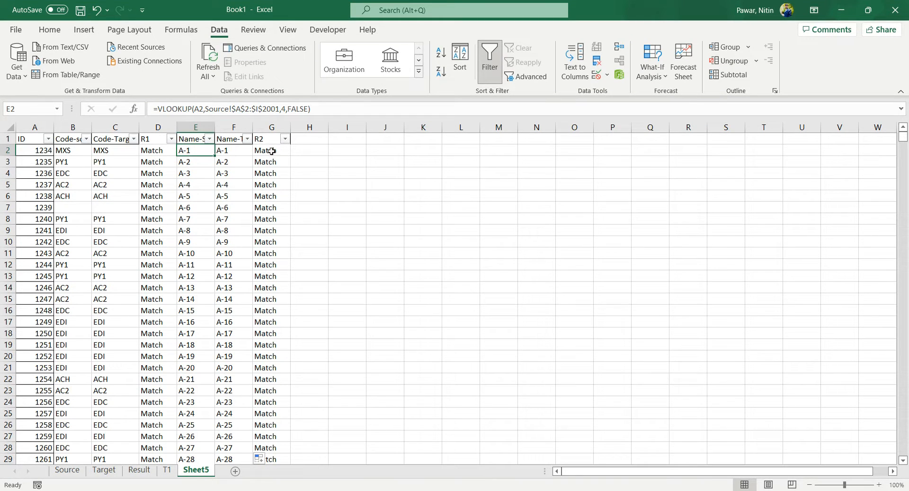
left_click(272, 151, "shift")
key("ctrl+c")
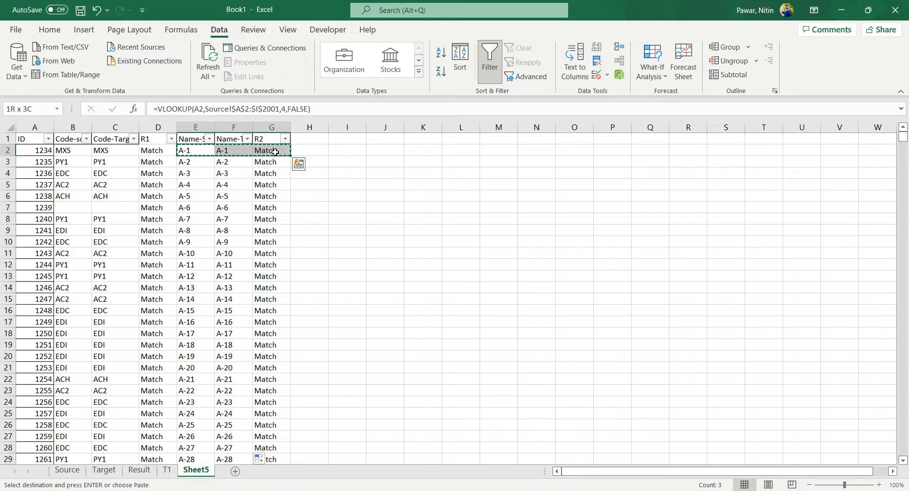
left_click(314, 151)
key("ctrl+v")
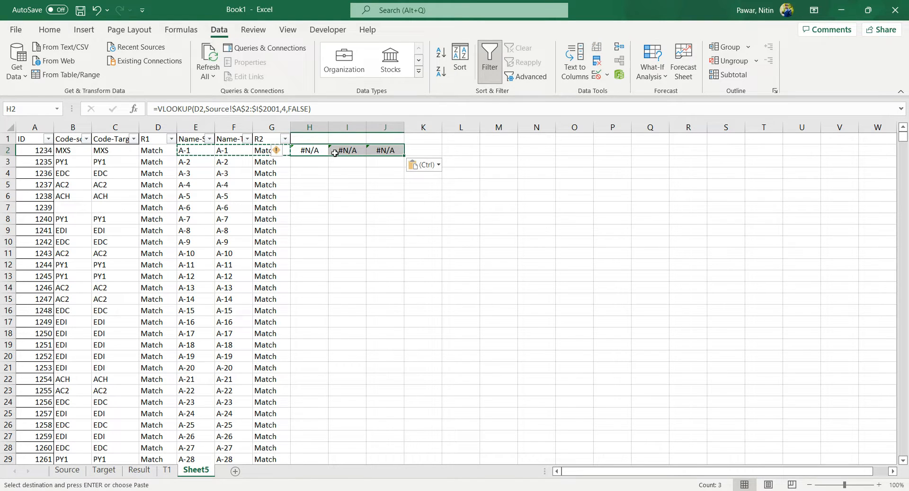
- Change the VLOOKUP in H2 to look up A2 and return column 5 of the Source range
left_click(312, 152)
left_click(201, 111)
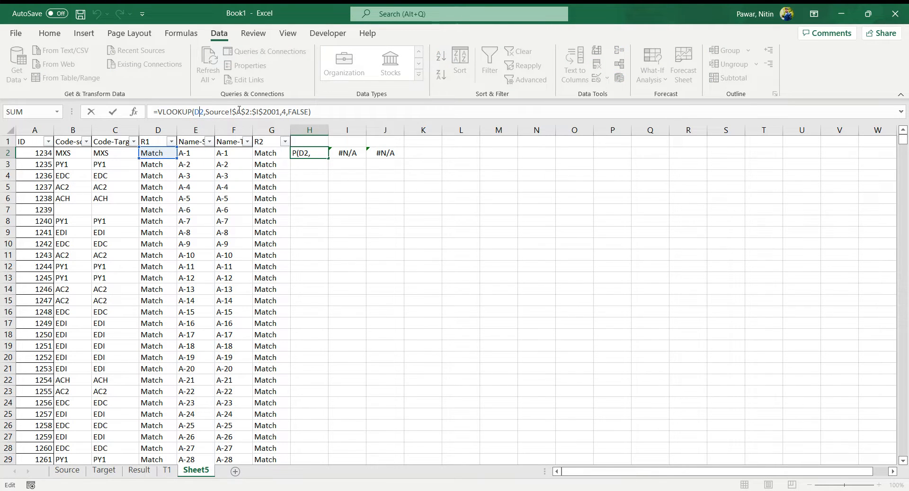
key("BackSpace")
type("A")
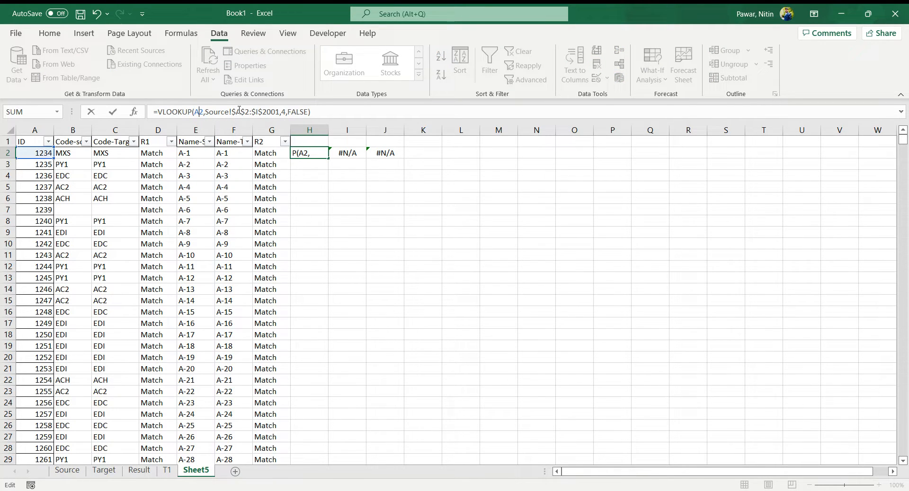
left_click(287, 112)
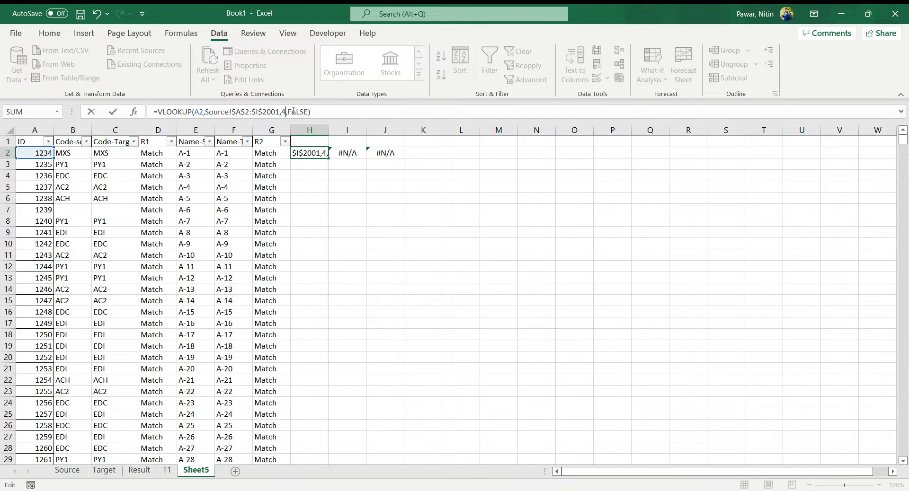
key("BackSpace")
type("5")
key("Return")
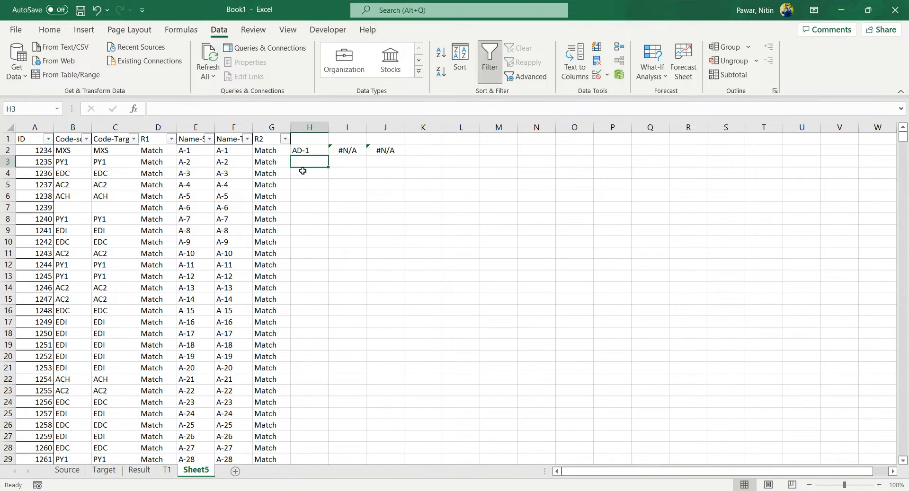
- Change the VLOOKUP in I2 to look up A2 and return column 5 of the T1 range
left_click(341, 153)
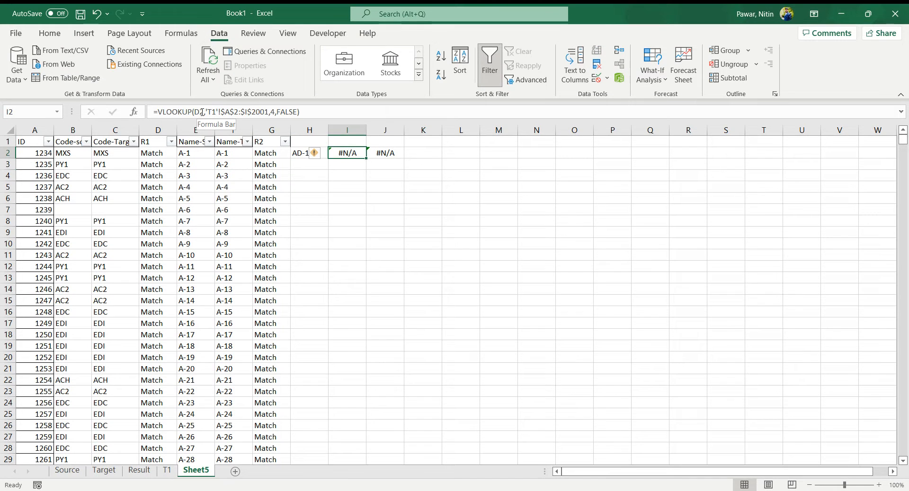
left_click(199, 109)
key("BackSpace")
type("A")
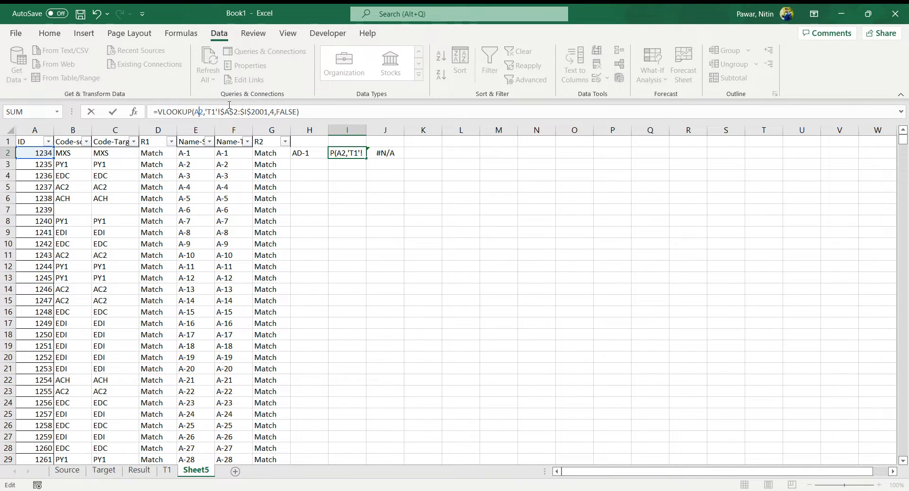
left_click(277, 111)
key("BackSpace")
type("5")
key("Return")
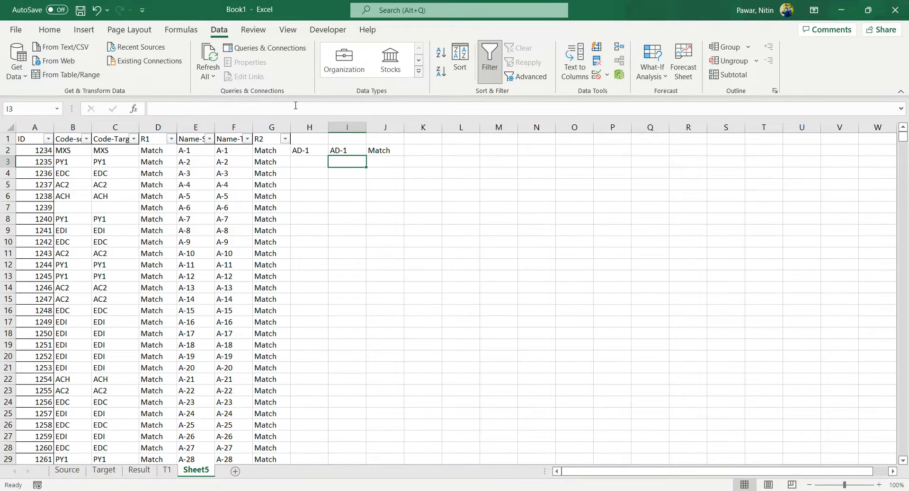
- Check the H2 and I2 lookups against the Address and ID values in row 2 of the Source sheet
left_click(351, 153)
left_click(298, 151)
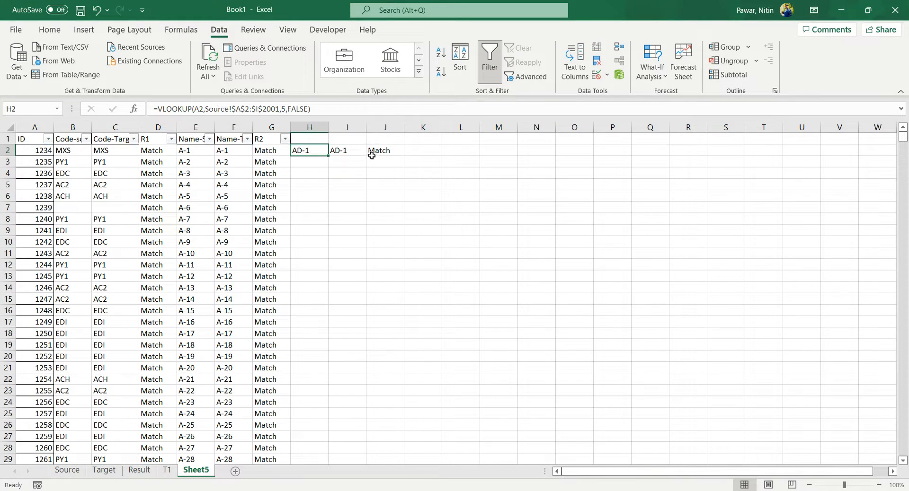
left_click(67, 471)
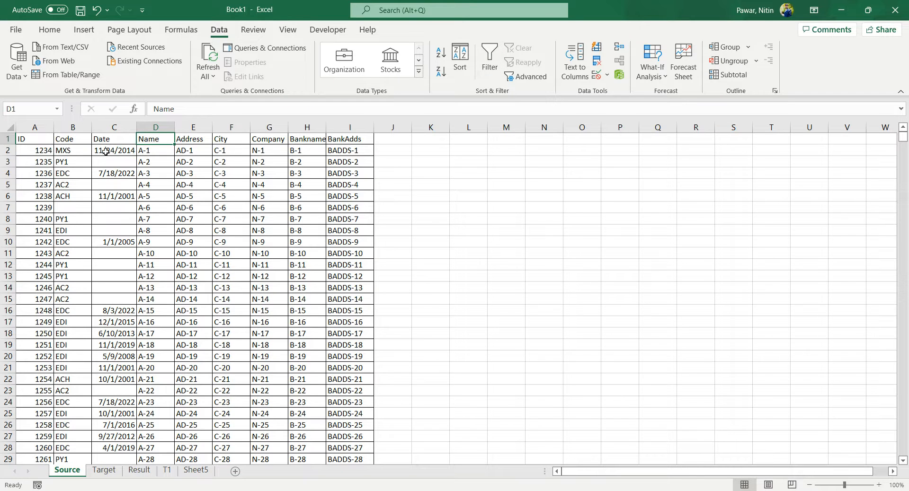
left_click(186, 150)
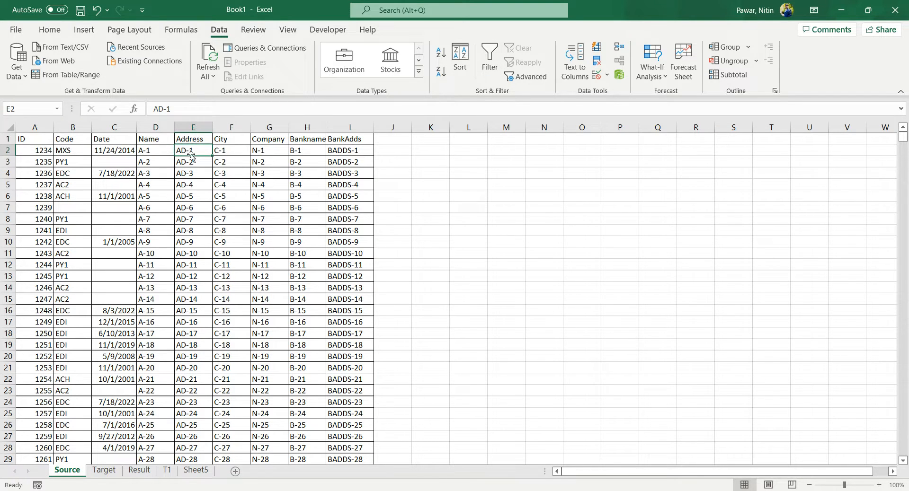
left_click(36, 151)
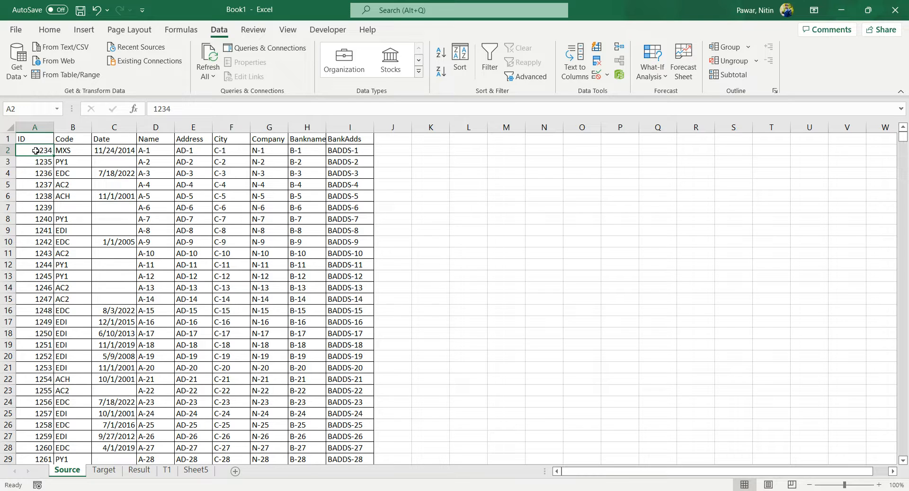
- Compare the Address value for ID 1234 in the Source sheet with the same ID's row in the T1 sheet
left_click(198, 150)
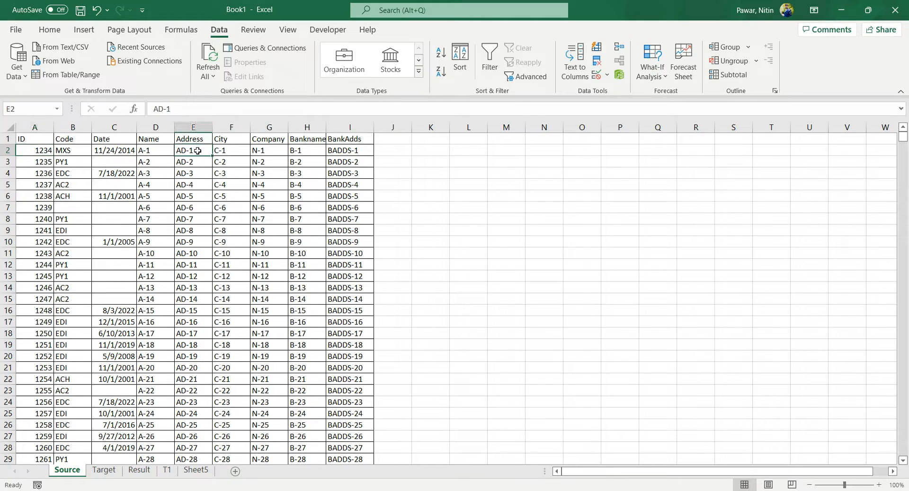
left_click(167, 471)
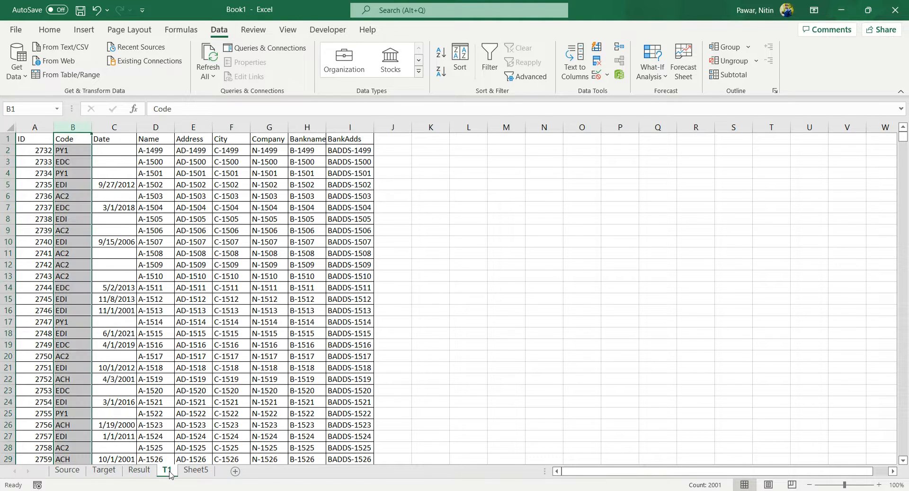
left_click(44, 153)
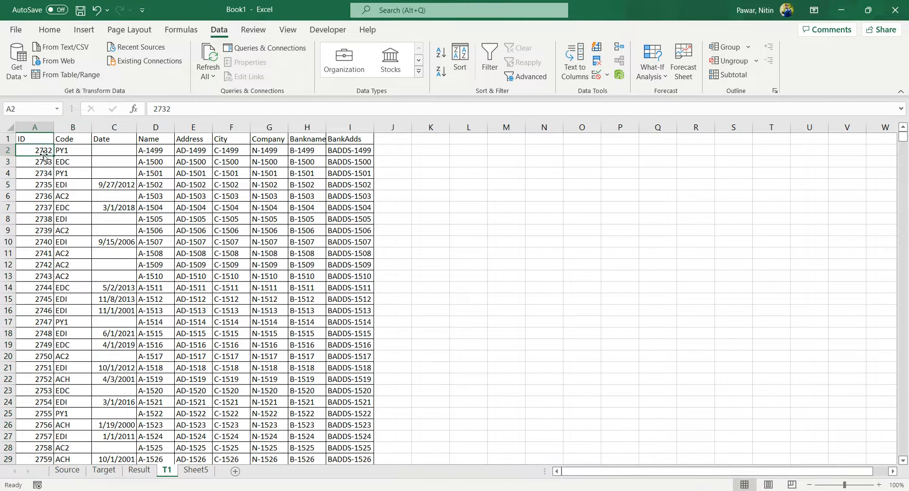
left_click(38, 127)
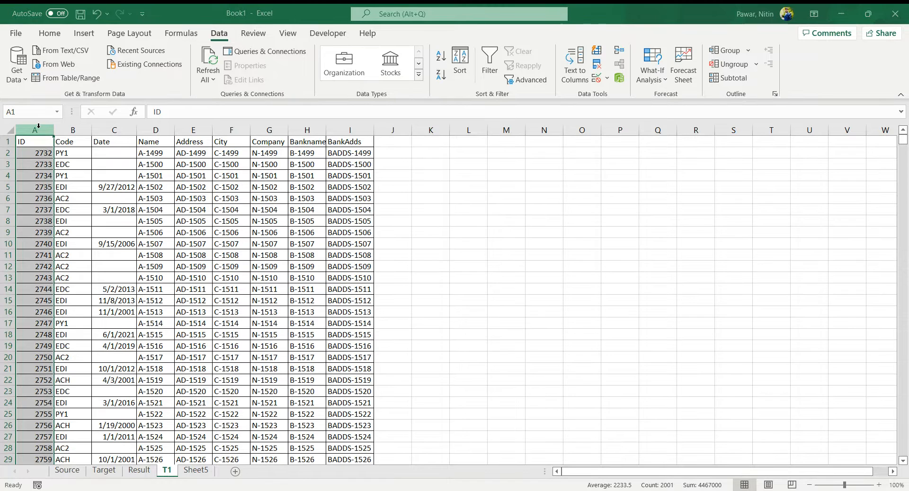
key("Return")
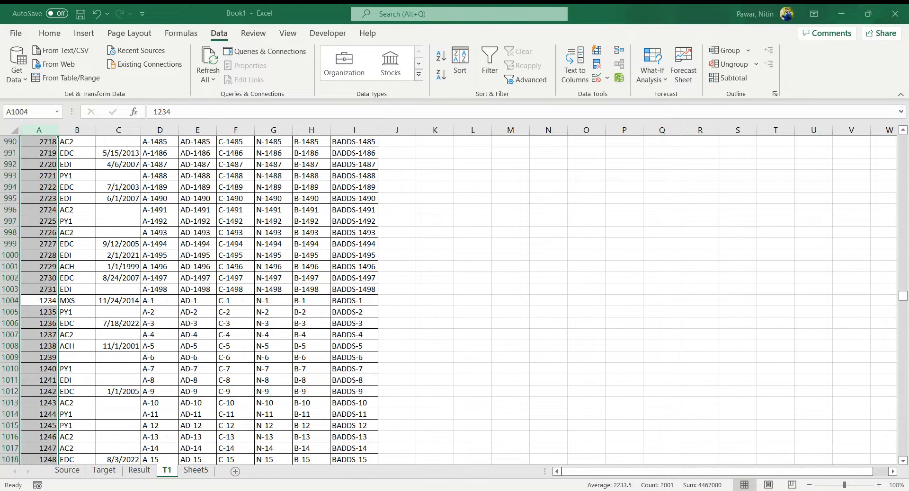
left_click(42, 298)
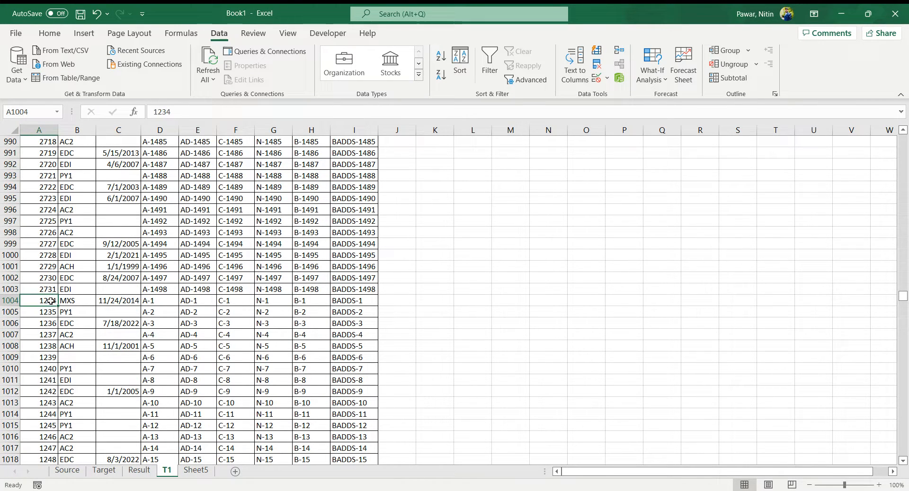
left_click(73, 301)
left_click(118, 301)
left_click(149, 302)
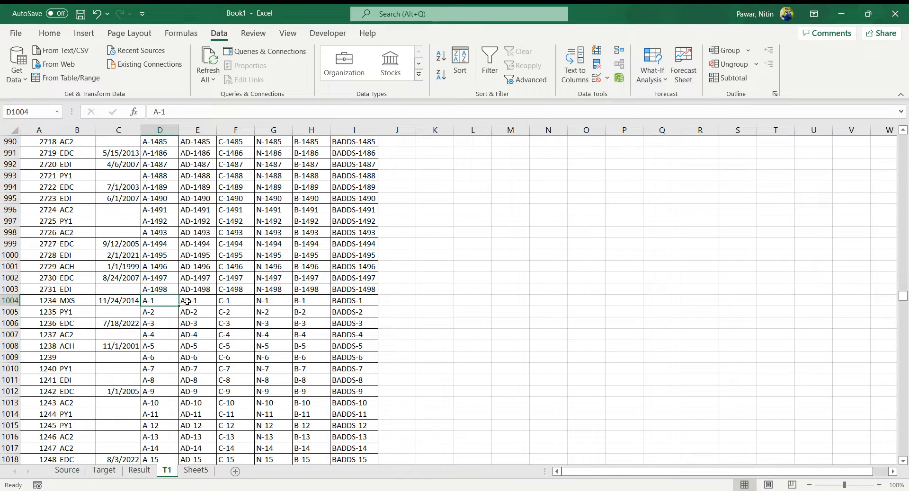
left_click(187, 302)
- Fill the Address lookups and Match/Error check in H2:J2 of Sheet5 down through all ID rows
left_click(195, 470)
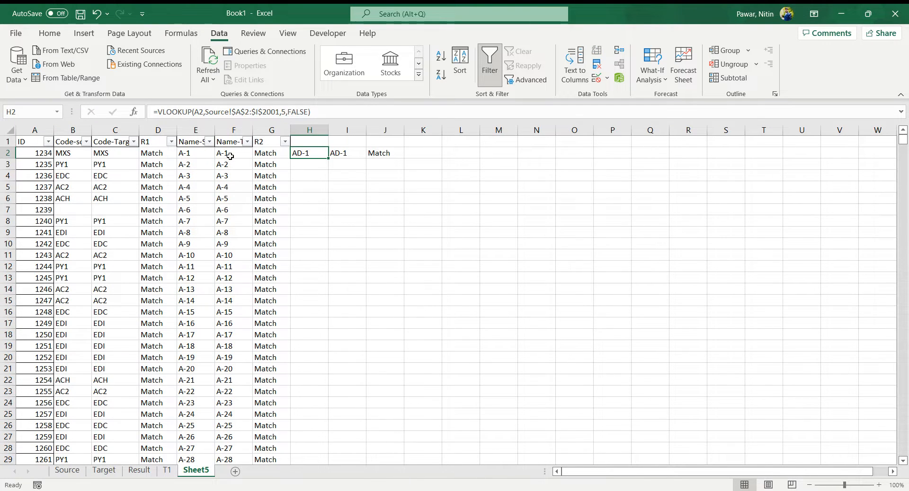
left_click(350, 152)
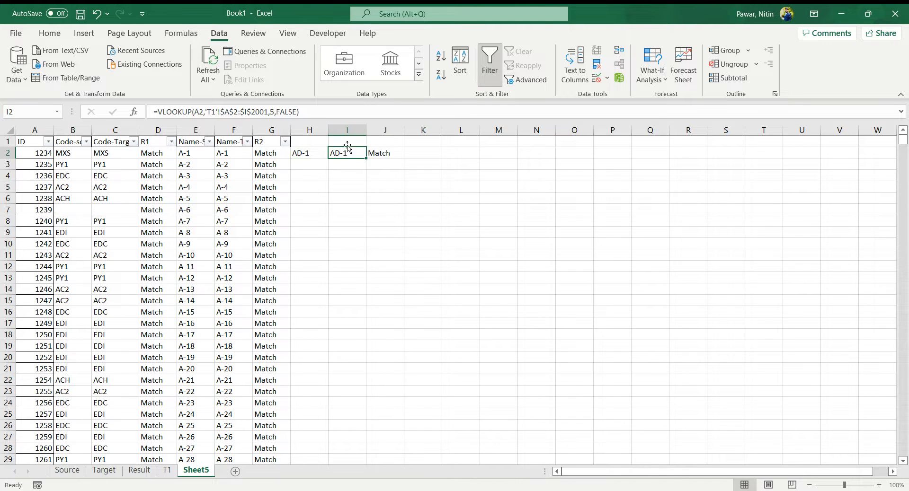
left_click(391, 154)
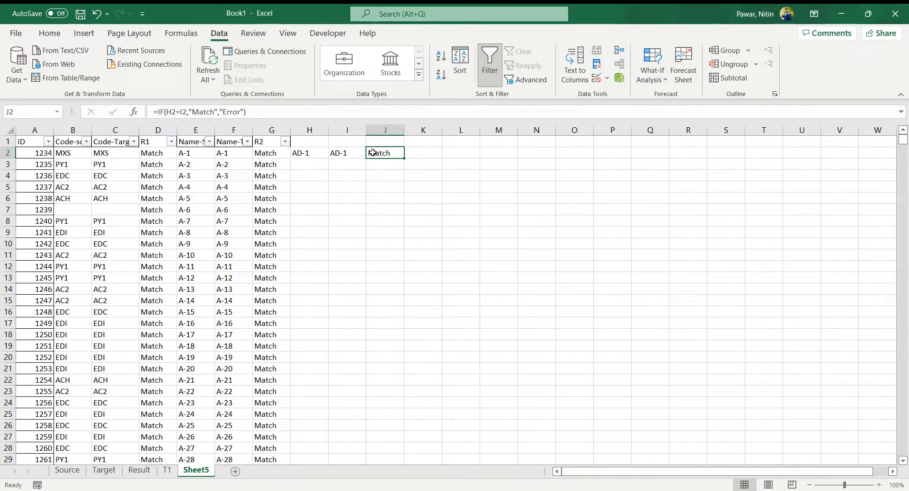
left_click(316, 152)
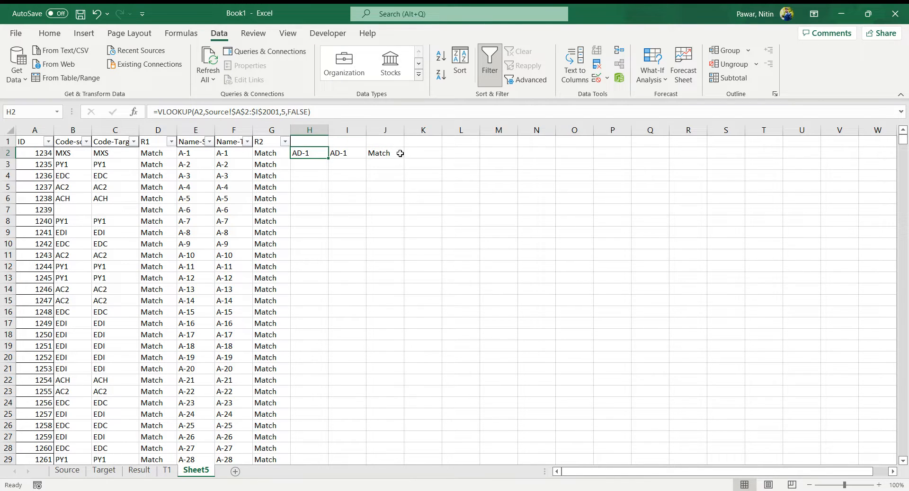
left_click(401, 153, "shift")
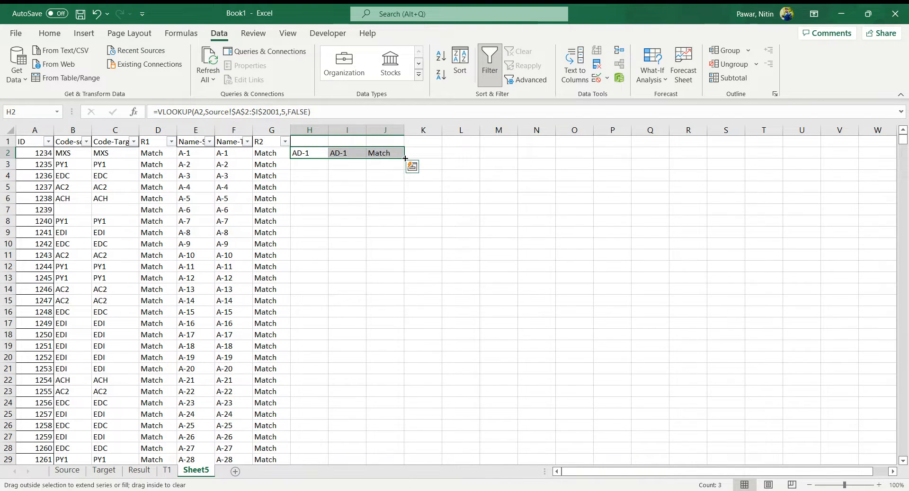
double_click(405, 158)
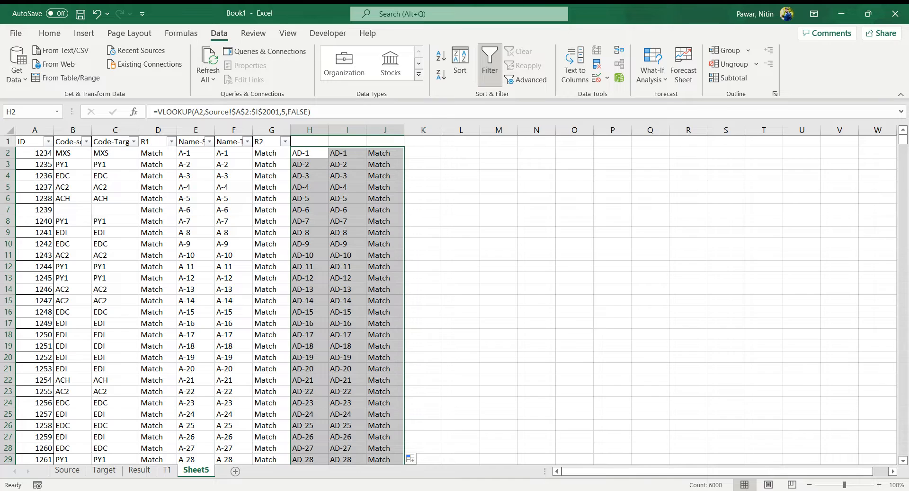
scroll(706, 443, "down", 7)
scroll(382, 304, "up", 7)
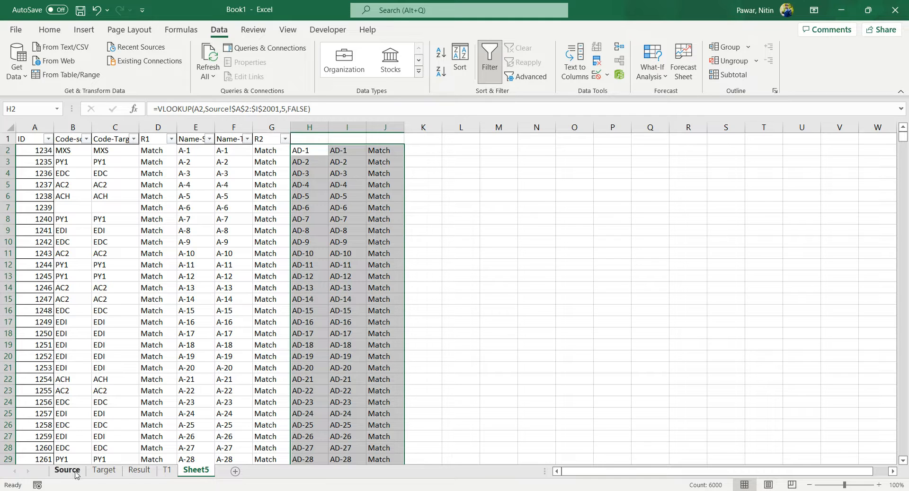
left_click(435, 238)
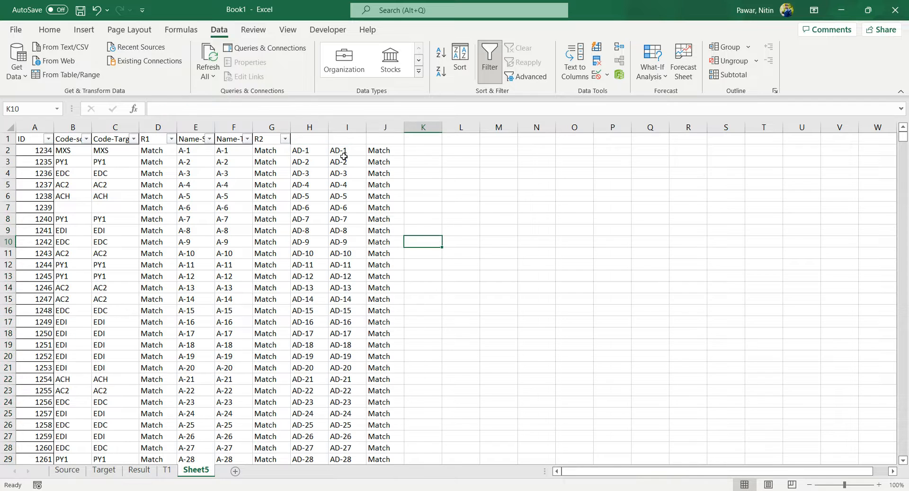
left_click(304, 145)
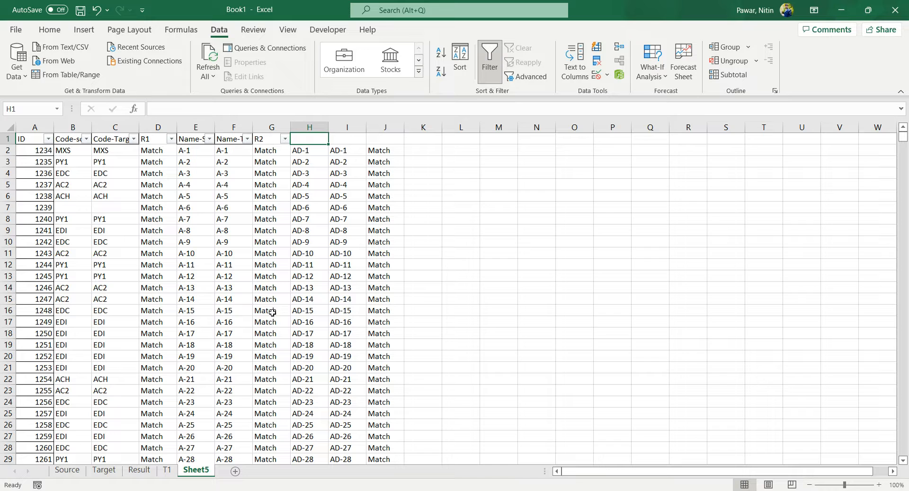
- Review the sort settings for the Source data and the cell comparison formula in A2 of the Result sheet
left_click(67, 472)
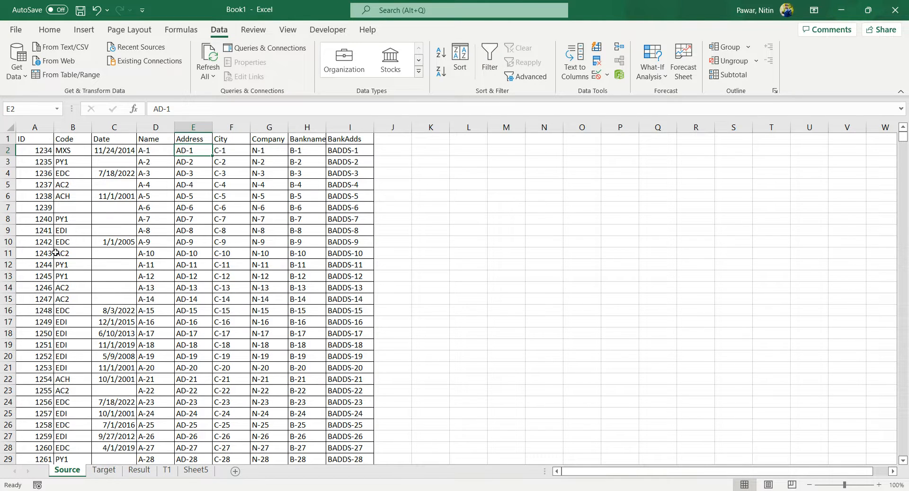
left_click(10, 128)
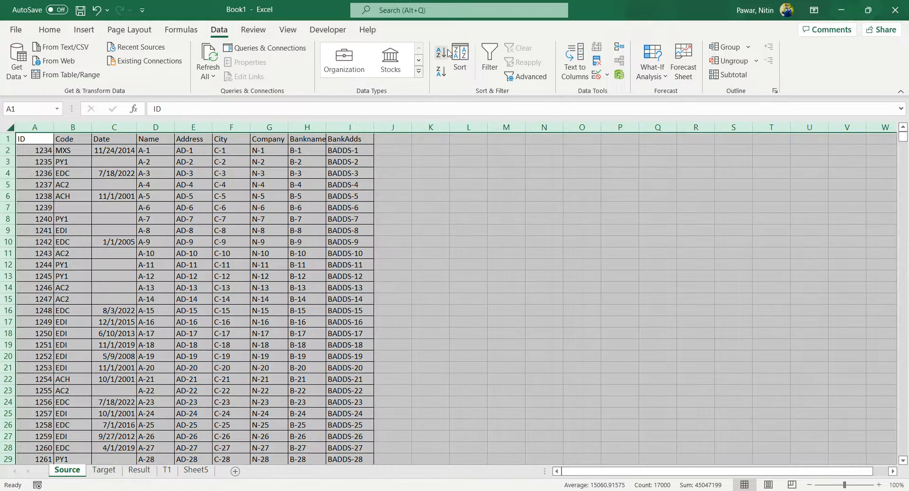
left_click(461, 59)
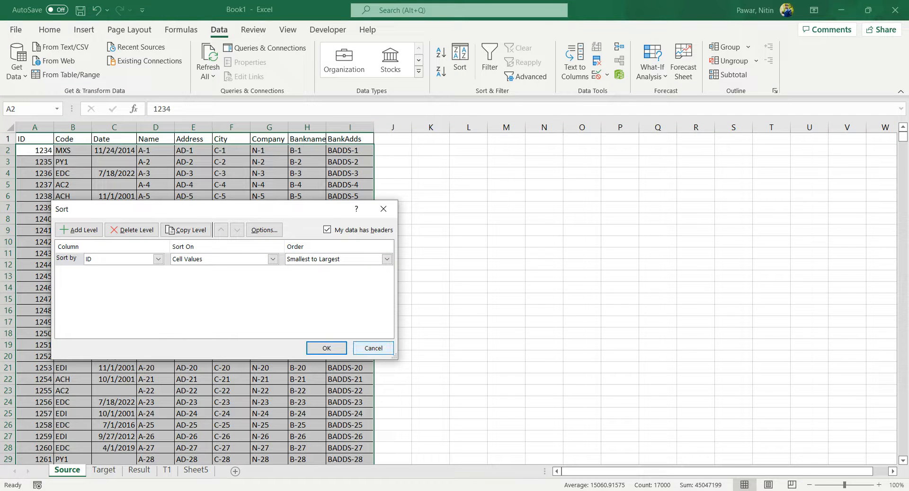
left_click(373, 349)
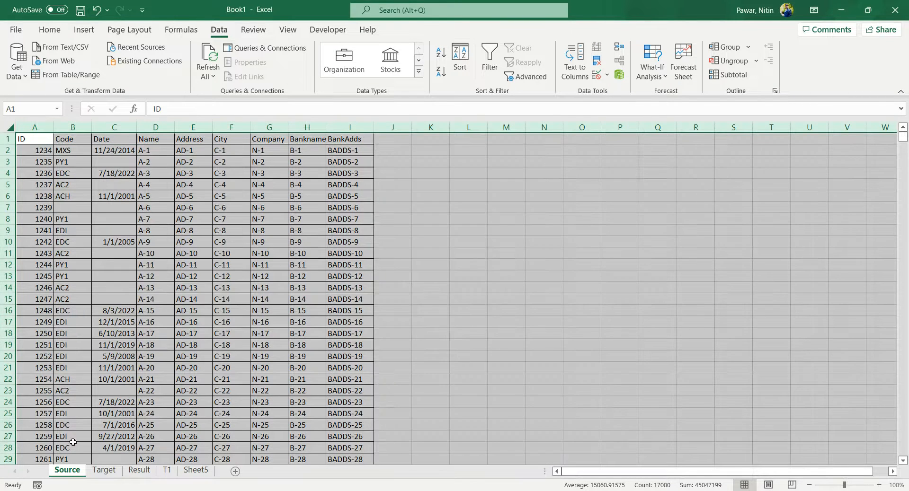
left_click(104, 470)
left_click(139, 470)
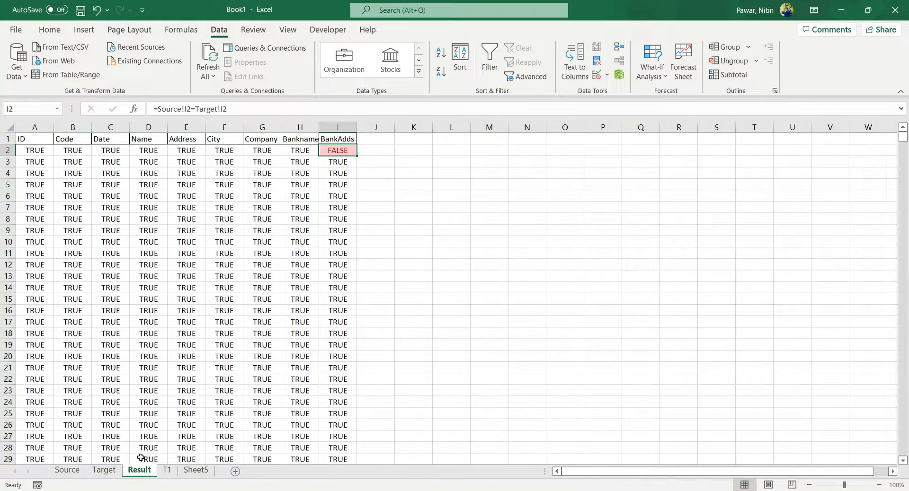
left_click(38, 151)
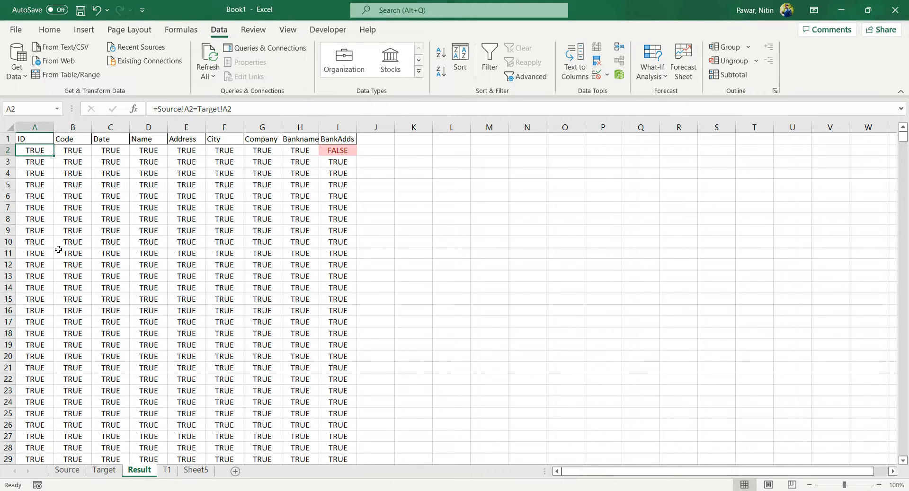
- Review Sheet5's Code lookup in B2 against the ID and Code columns of Source, and the Match/Error formula in D2
left_click(196, 471)
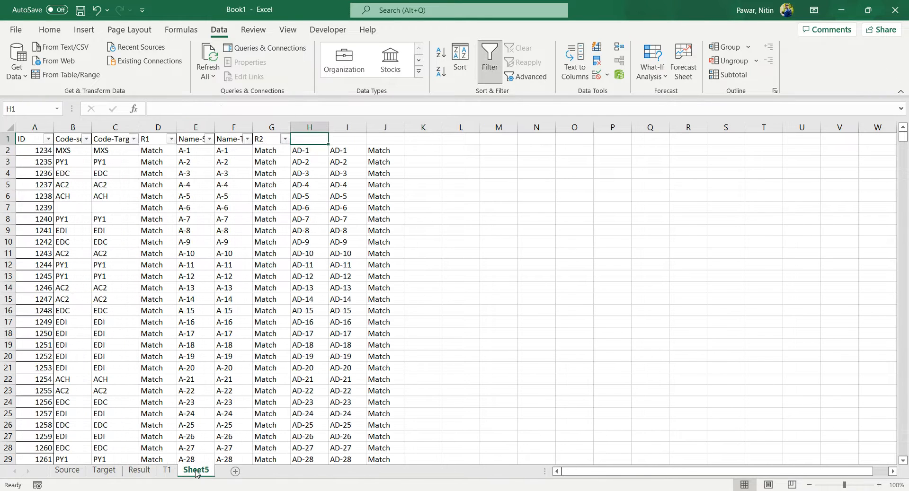
left_click(71, 151)
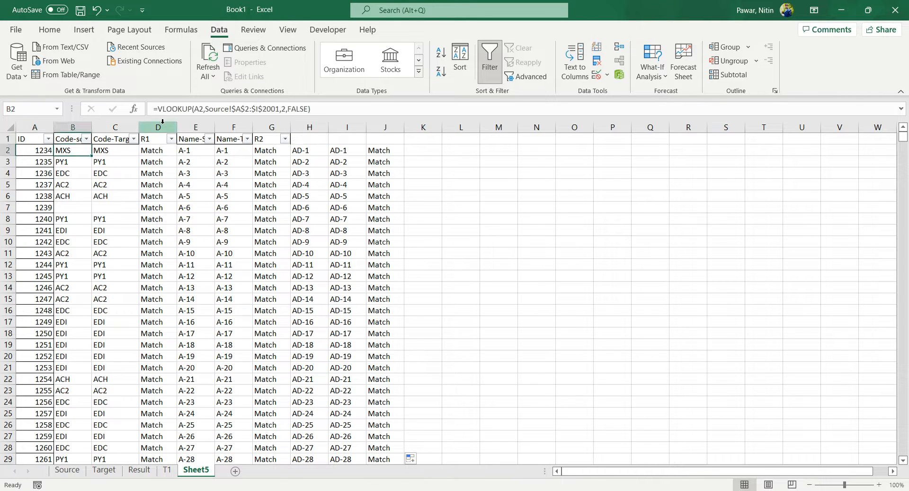
left_click(38, 150)
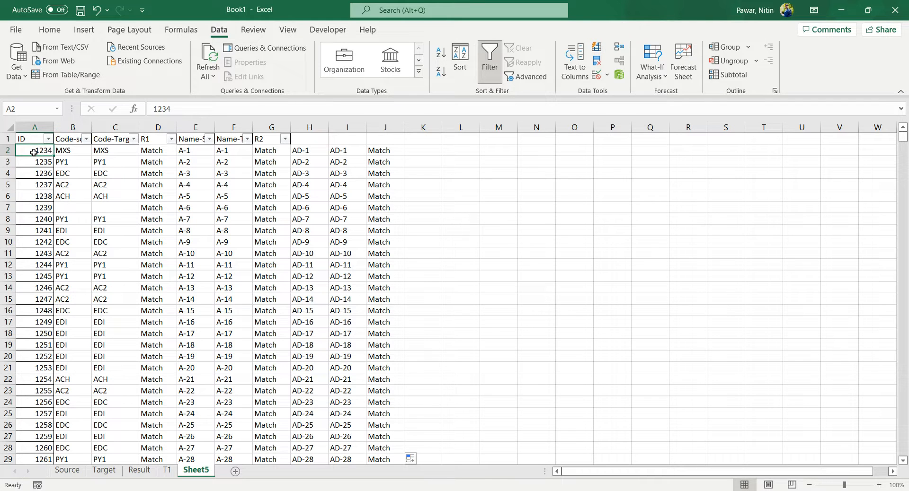
left_click(68, 154)
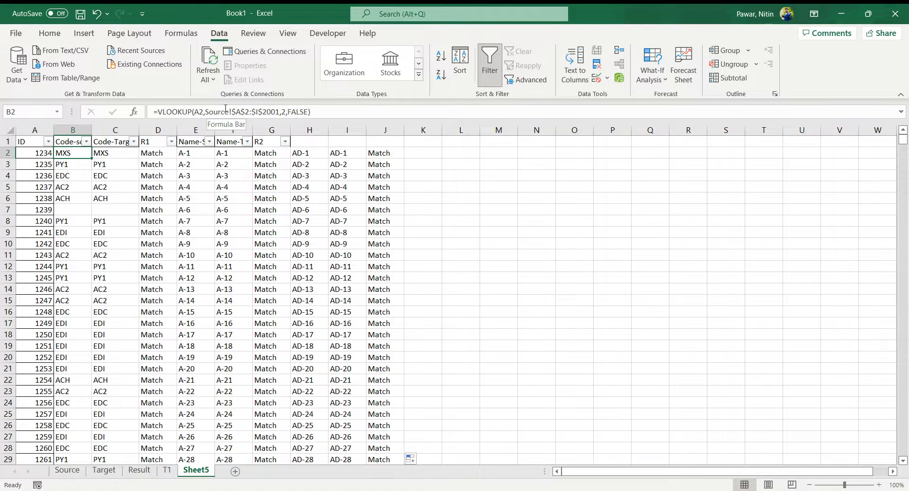
left_click(66, 470)
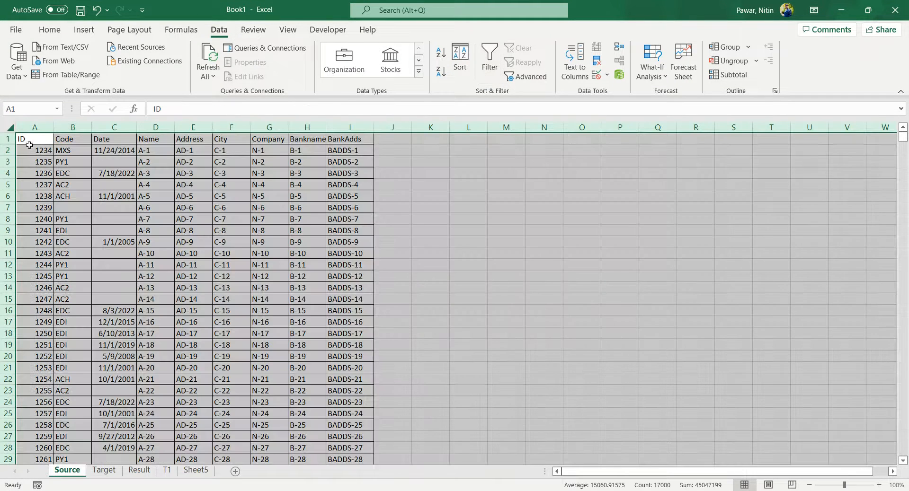
left_click(45, 151)
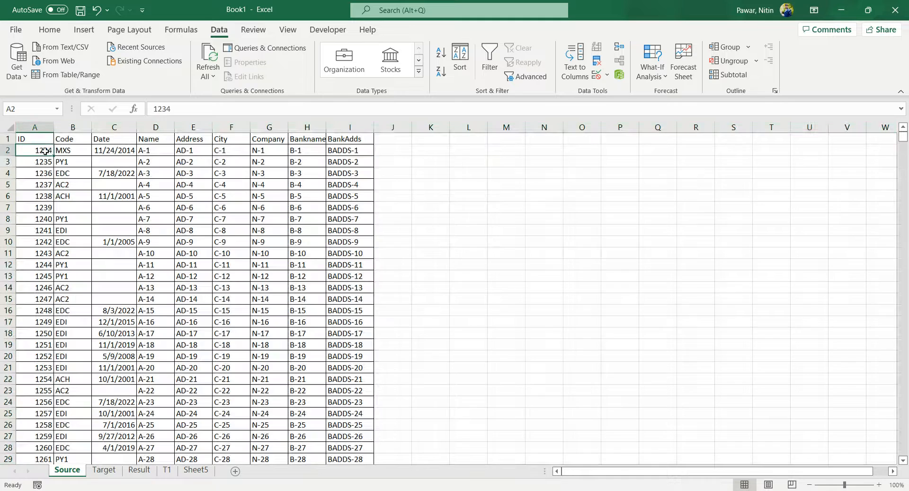
left_click(70, 150)
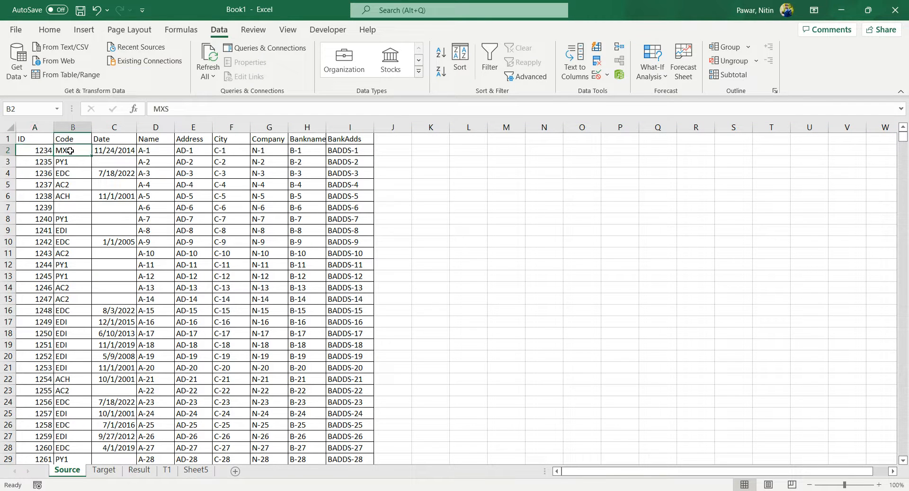
left_click(113, 150)
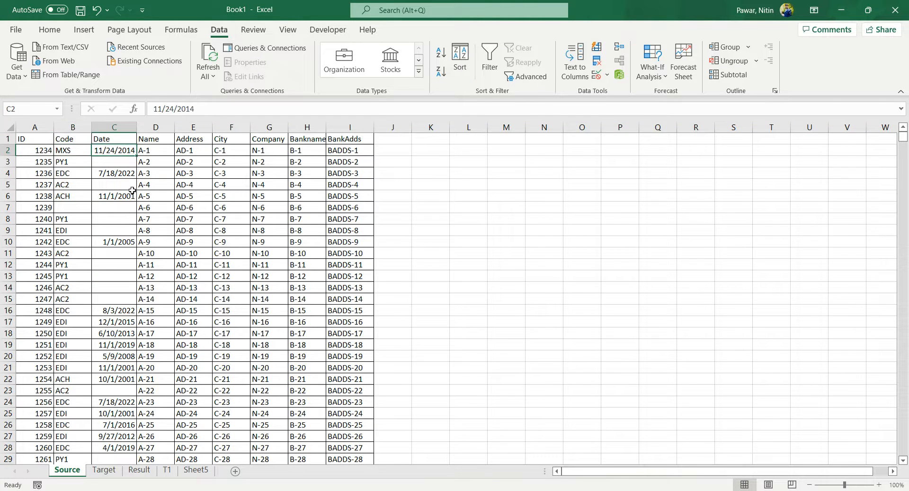
left_click(196, 470)
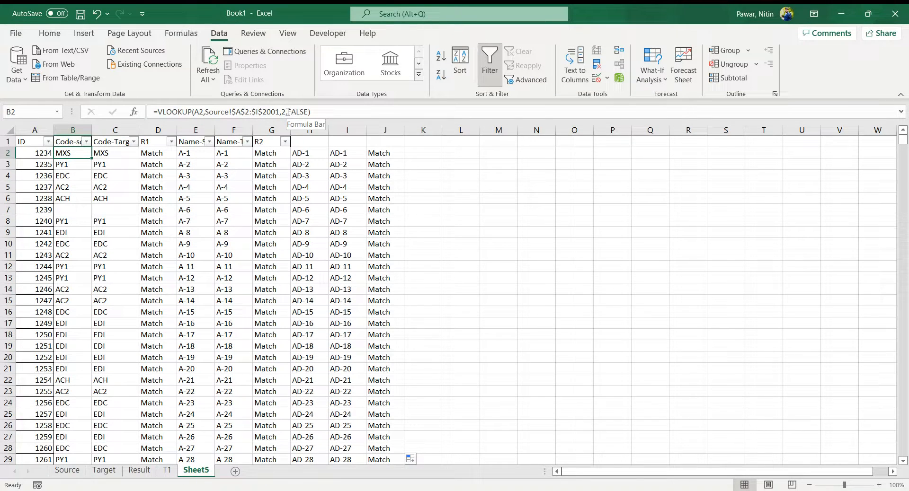
left_click(154, 153)
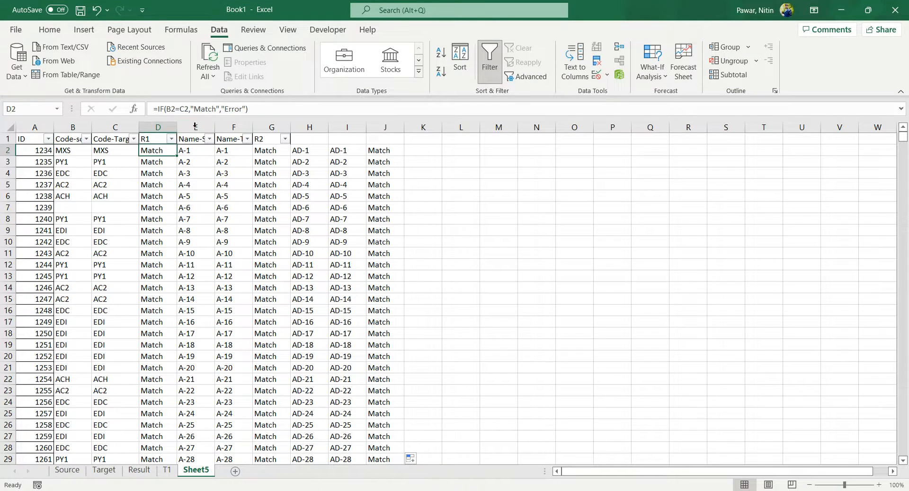